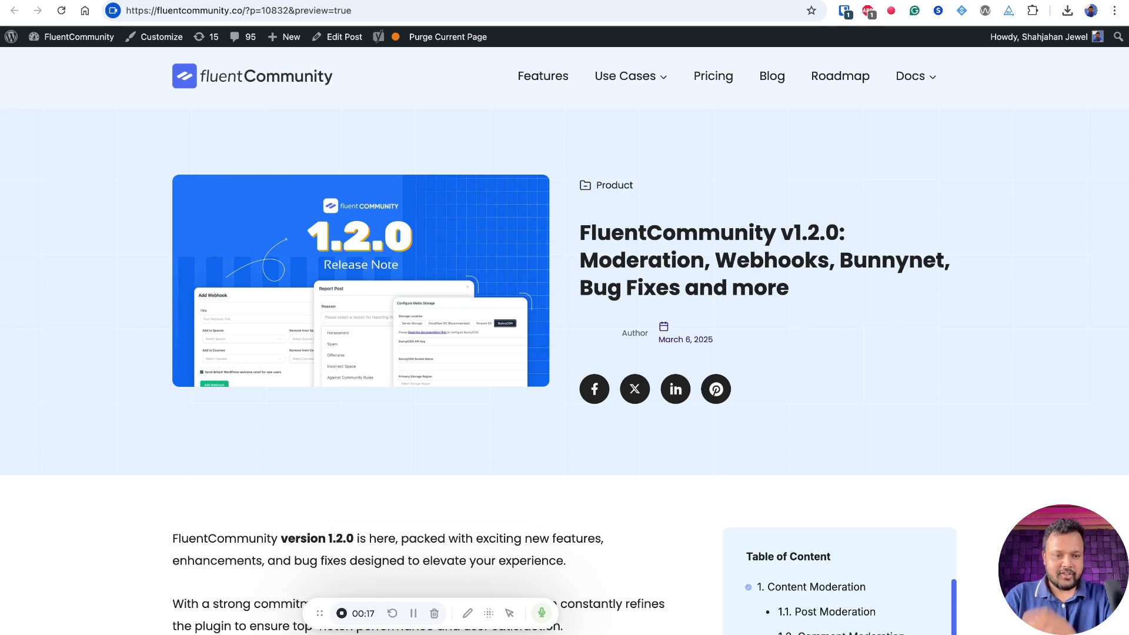
# Read through the Content Moderation and Post Moderation sections of the FluentCommunity v1.2.0 release note.
pyautogui.scroll(-8, 502, 416)
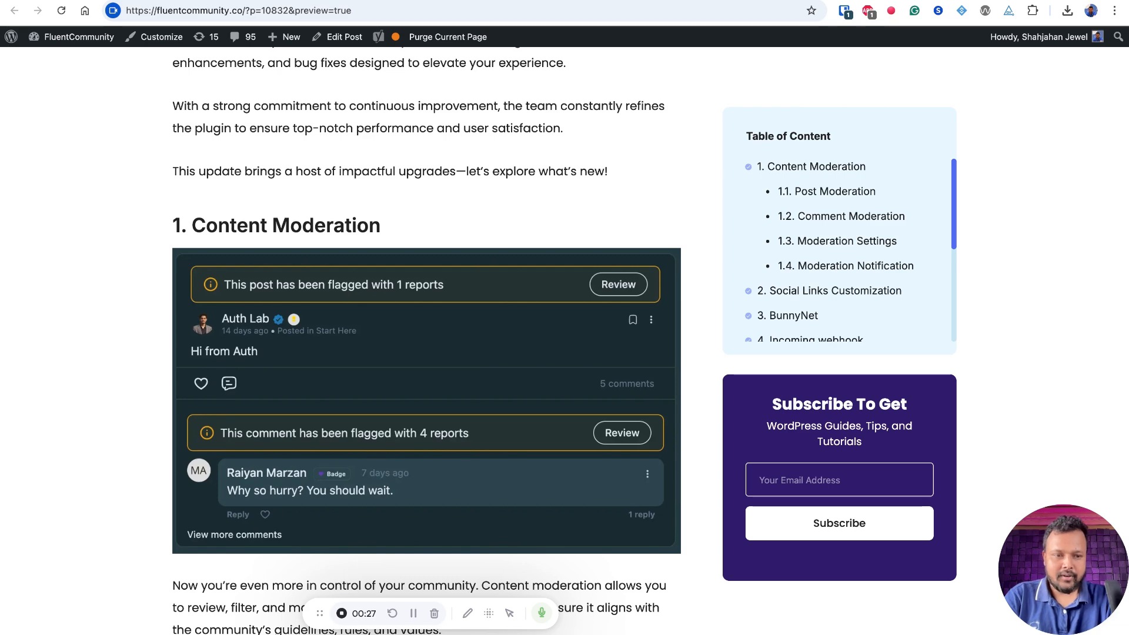
pyautogui.scroll(-3, 515, 97)
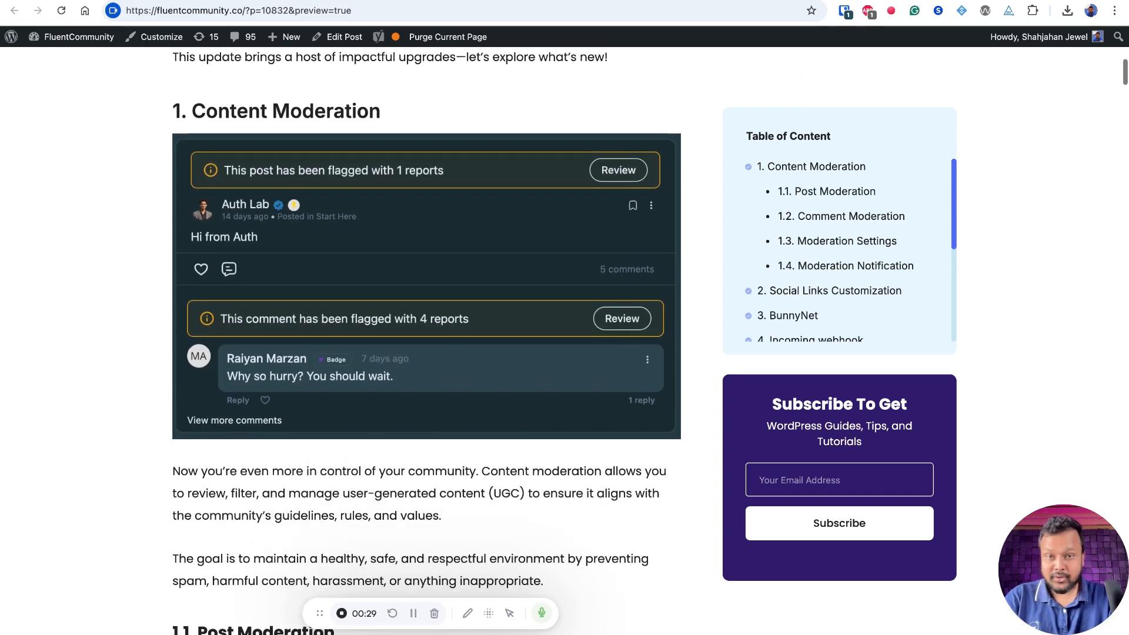
pyautogui.scroll(-3, 516, 97)
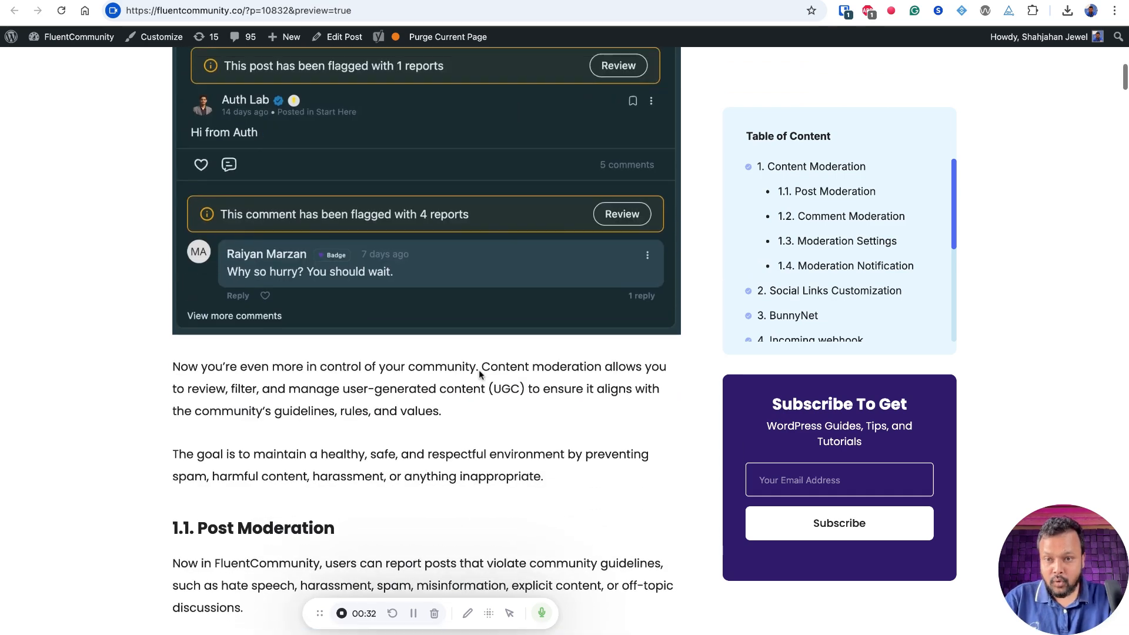
pyautogui.scroll(6, 481, 374)
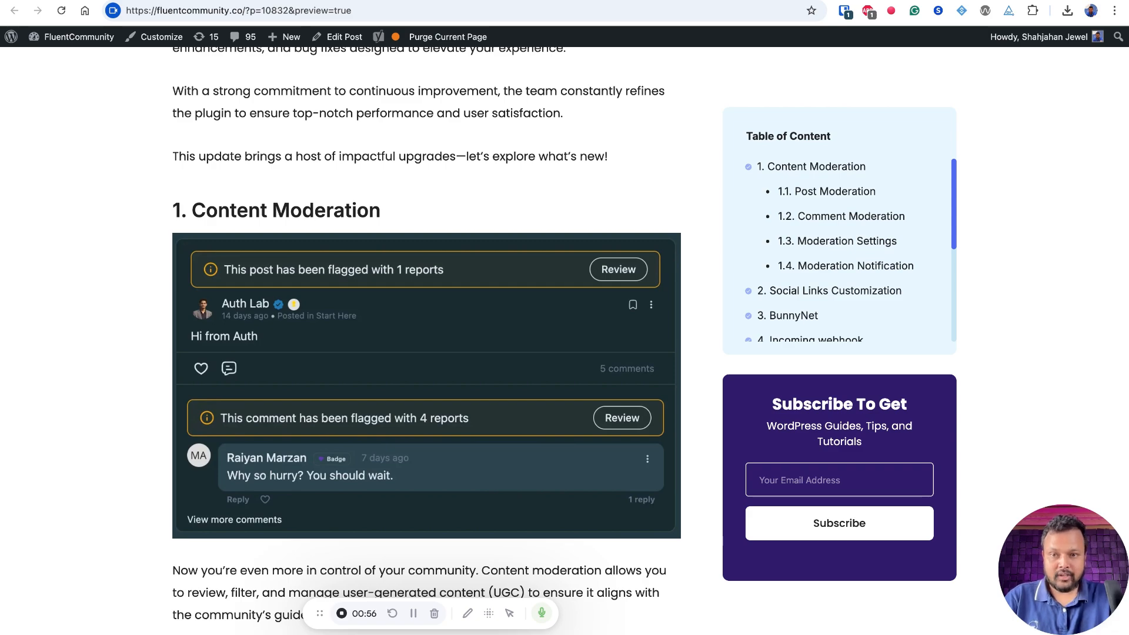
pyautogui.scroll(-13, 426, 341)
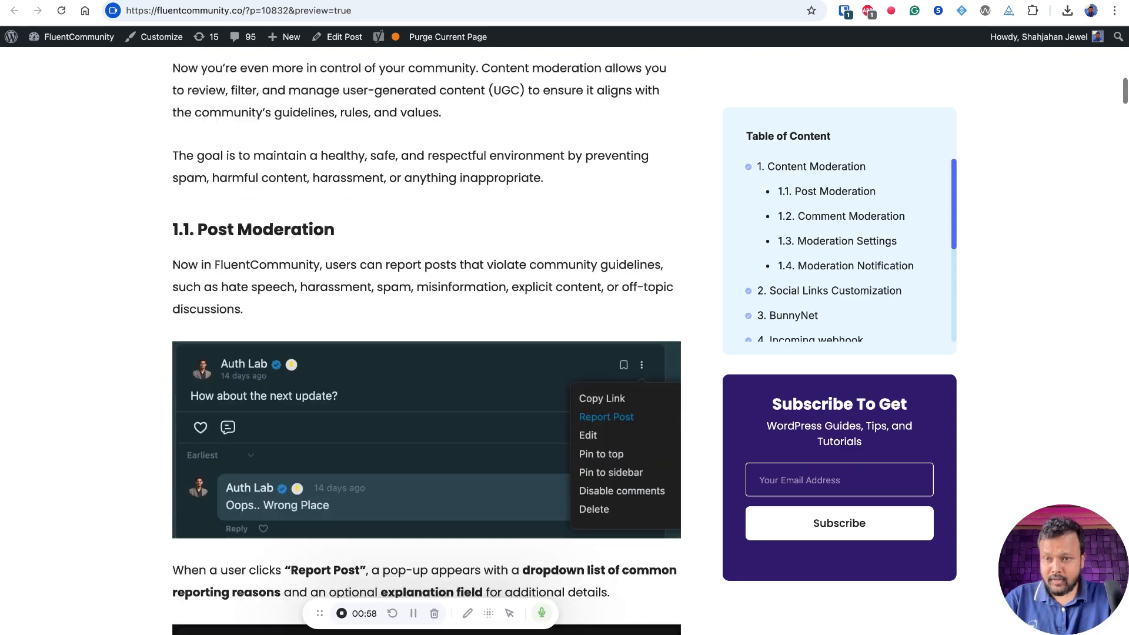
pyautogui.scroll(12, 426, 341)
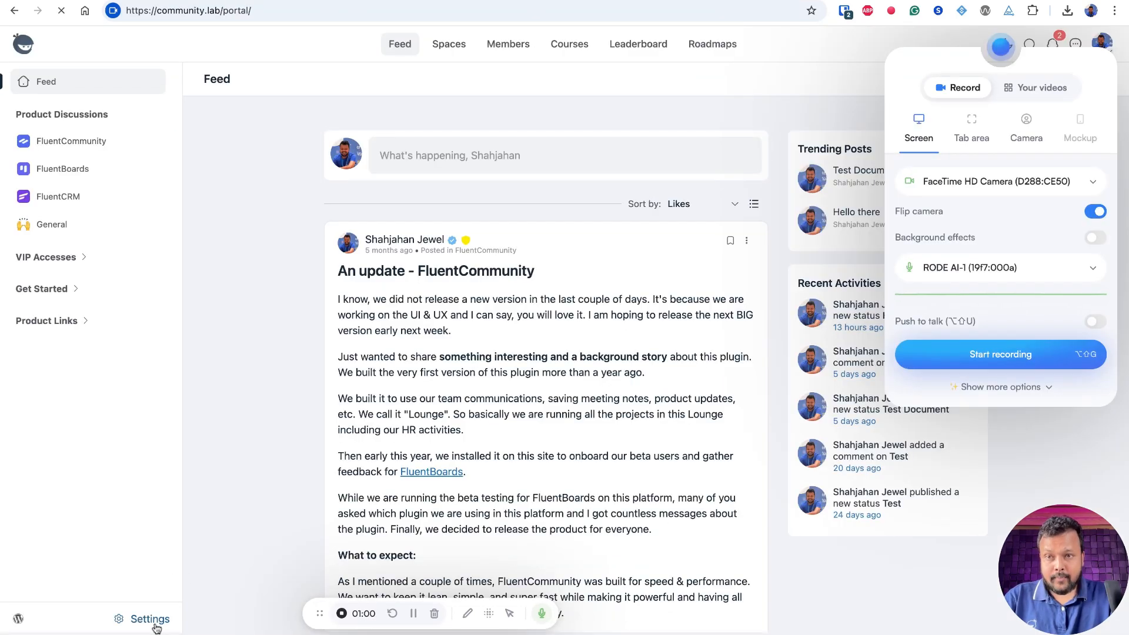
# Open the moderation settings from the Content Moderation page of the community portal's settings.
pyautogui.click(148, 618)
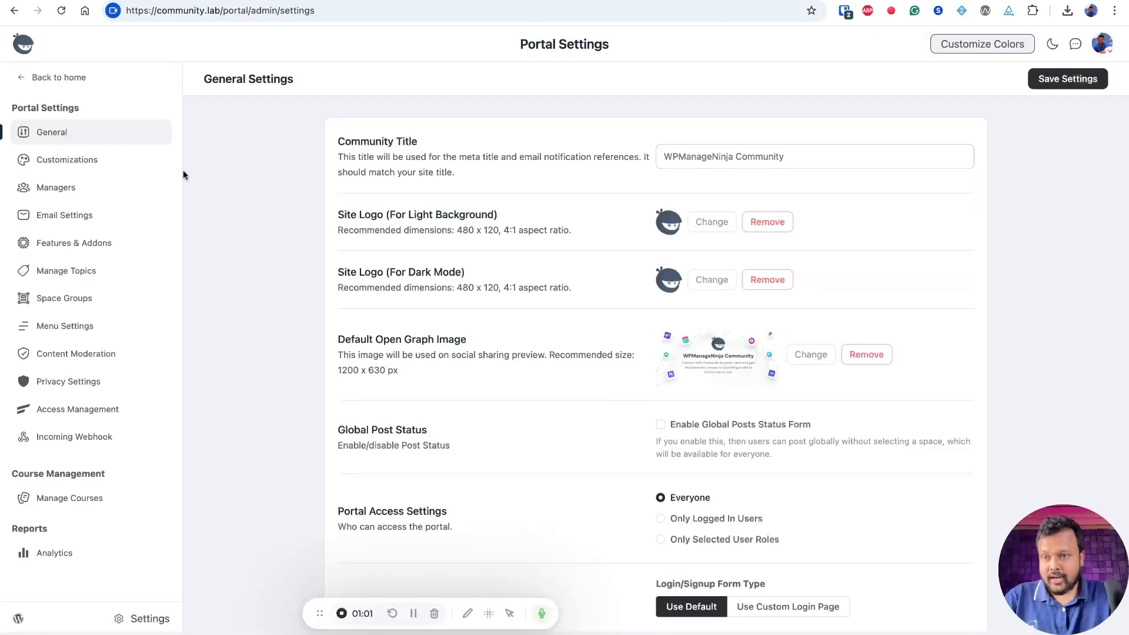
pyautogui.click(57, 357)
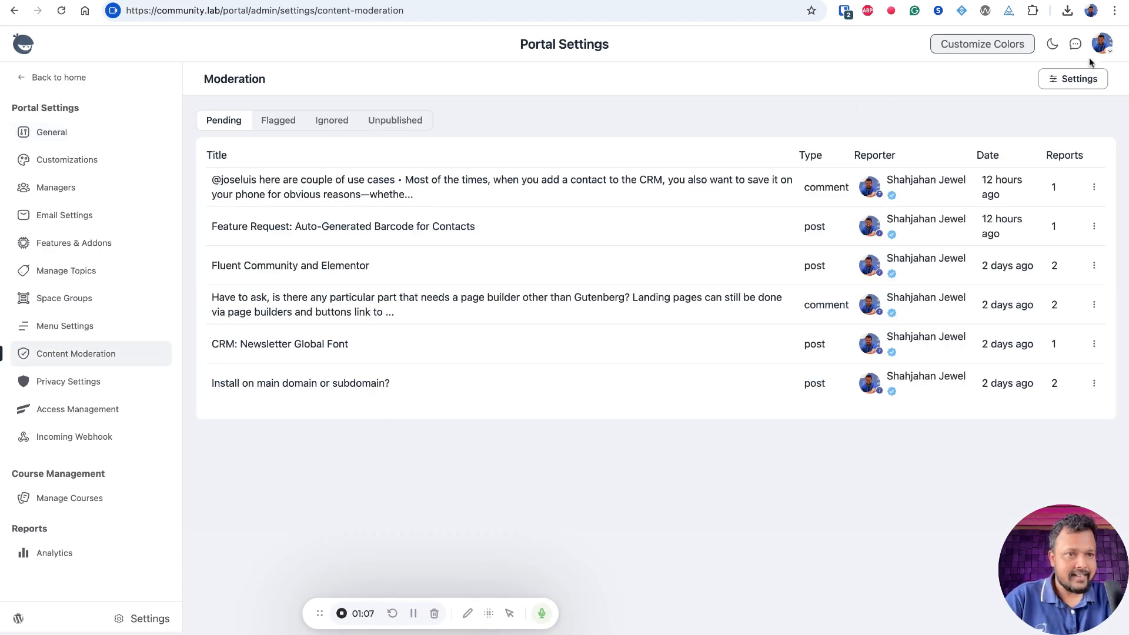
pyautogui.click(1080, 79)
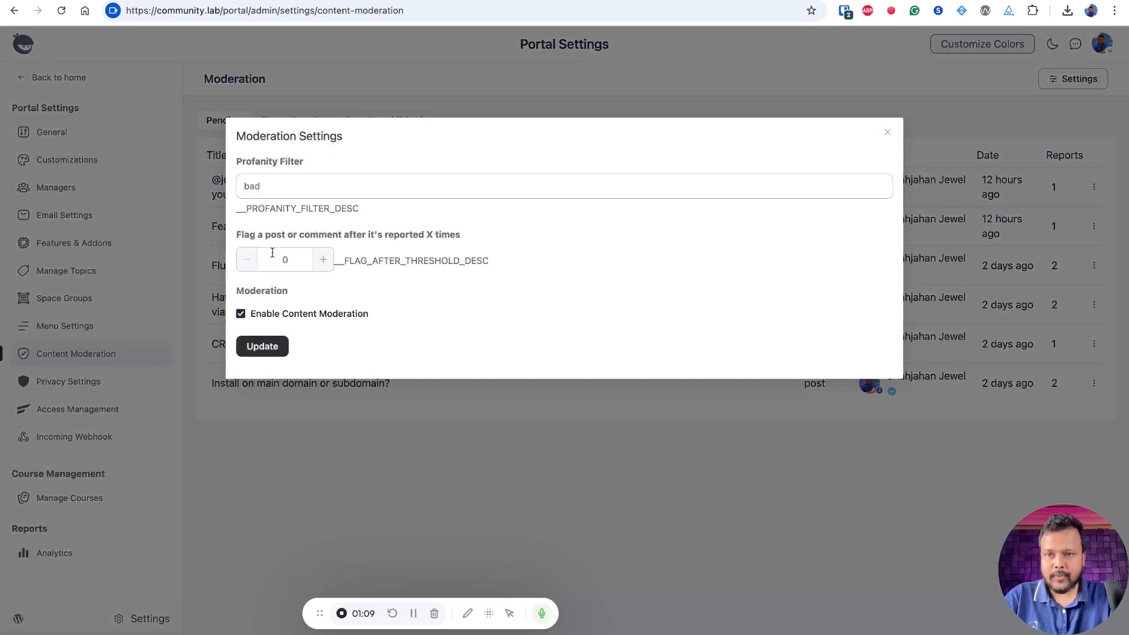
pyautogui.tripleClick(233, 134)
pyautogui.click(233, 135)
pyautogui.tripleClick(237, 166)
pyautogui.click(238, 167)
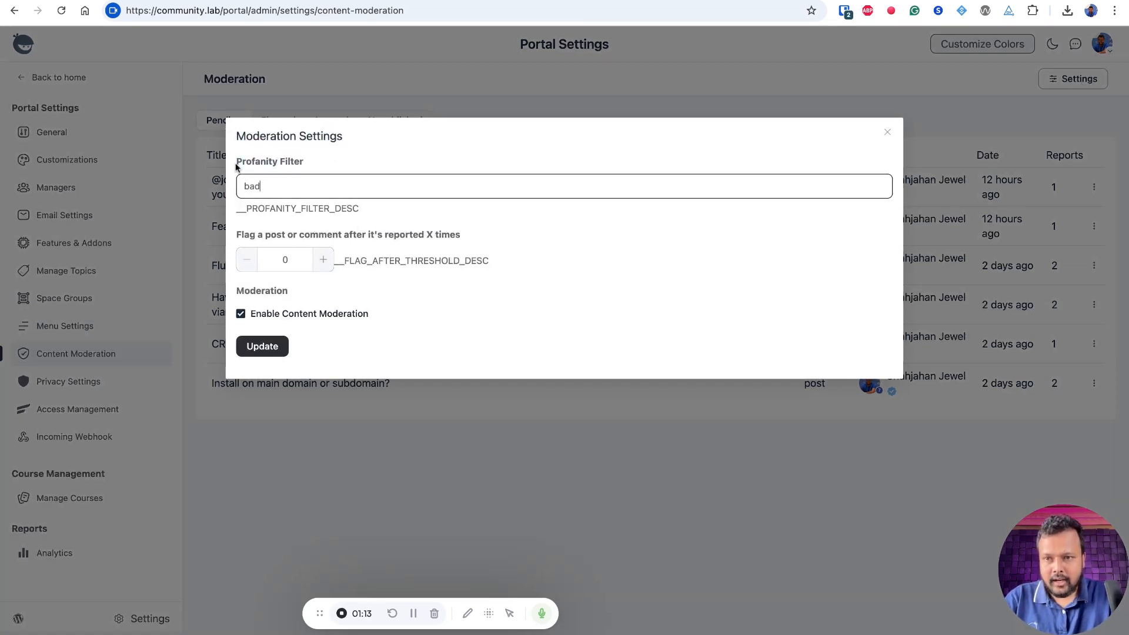
# Clear the existing word from the Profanity Filter.
pyautogui.doubleClick(249, 188)
pyautogui.press('BackSpace')
pyautogui.write('bad')
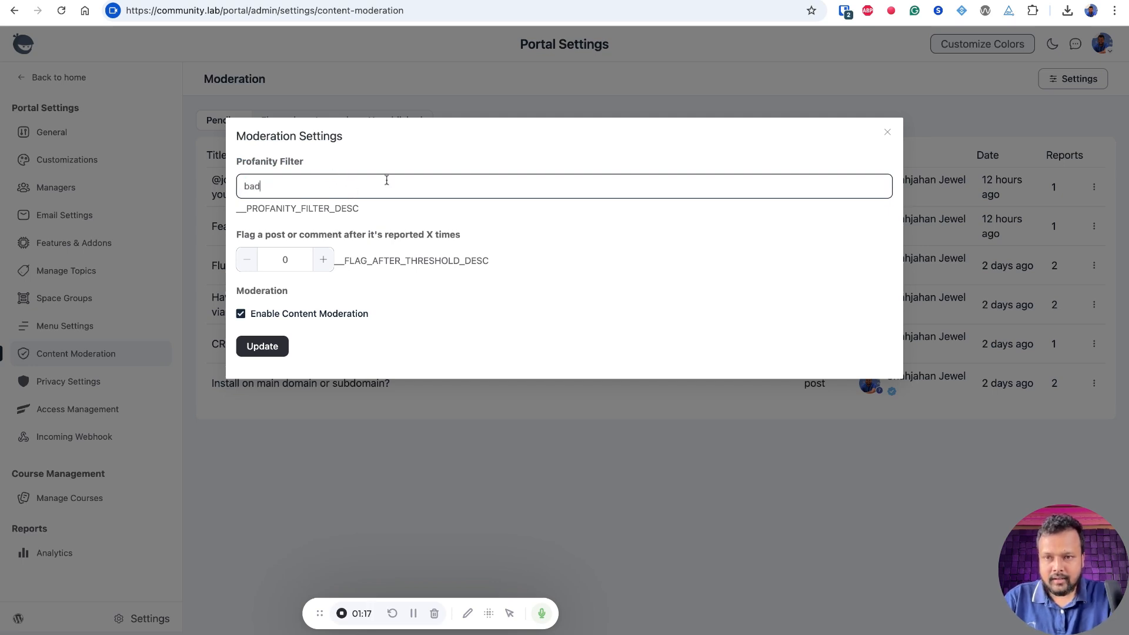
pyautogui.hotkey('ctrl', 'a')
pyautogui.press('BackSpace')
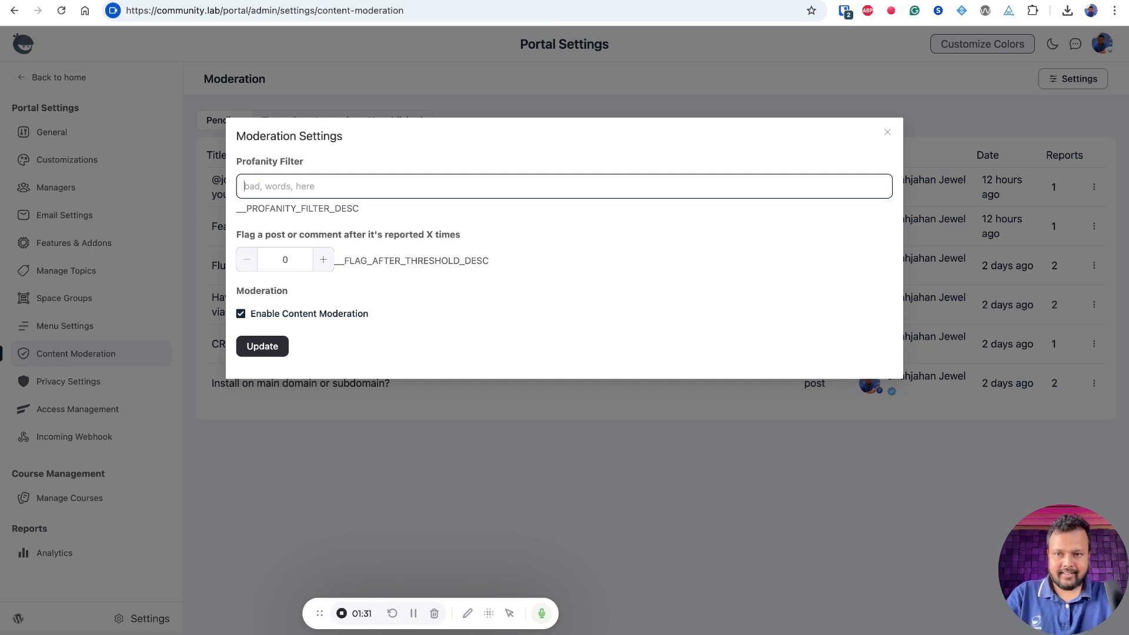
pyautogui.doubleClick(237, 164)
pyautogui.click(236, 163)
pyautogui.click(456, 211)
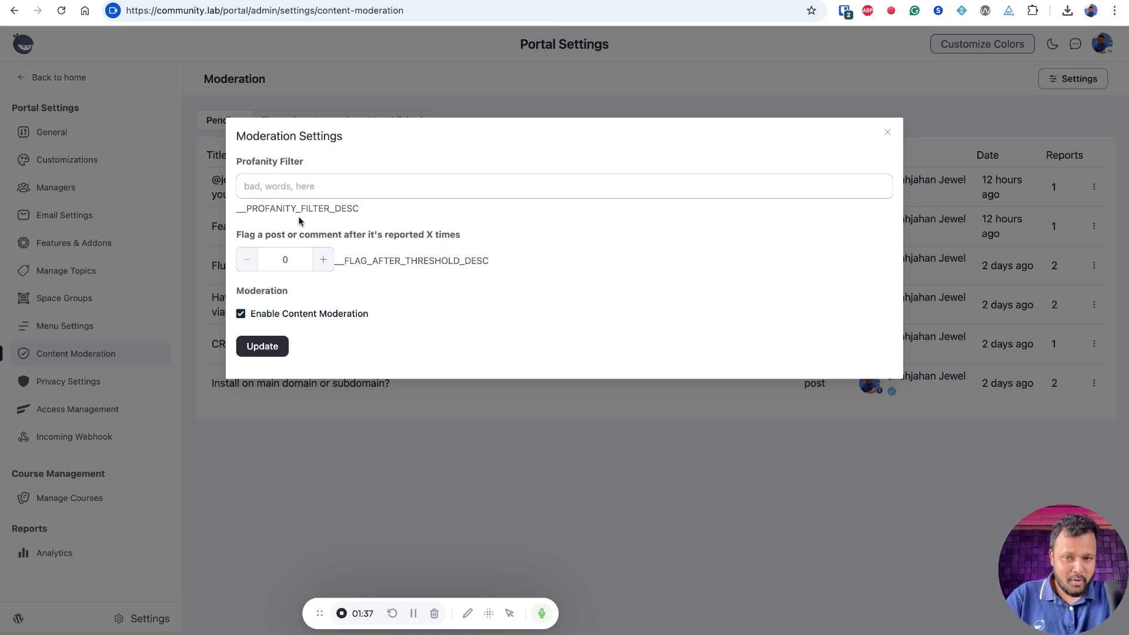
pyautogui.doubleClick(267, 213)
pyautogui.doubleClick(353, 259)
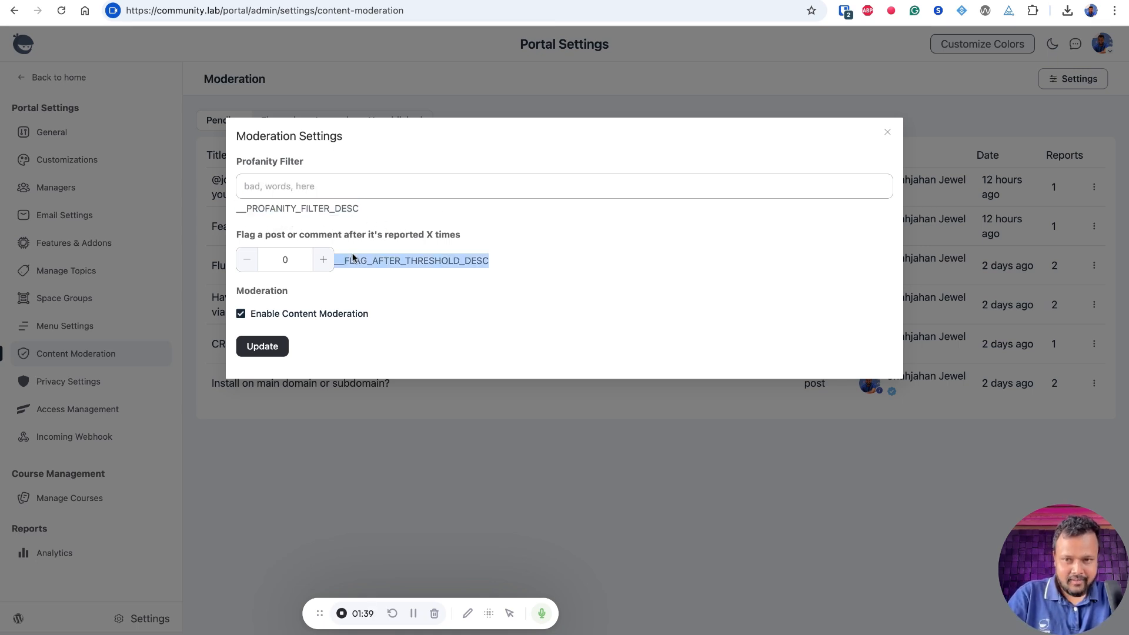
pyautogui.doubleClick(322, 210)
pyautogui.click(360, 189)
pyautogui.click(381, 142)
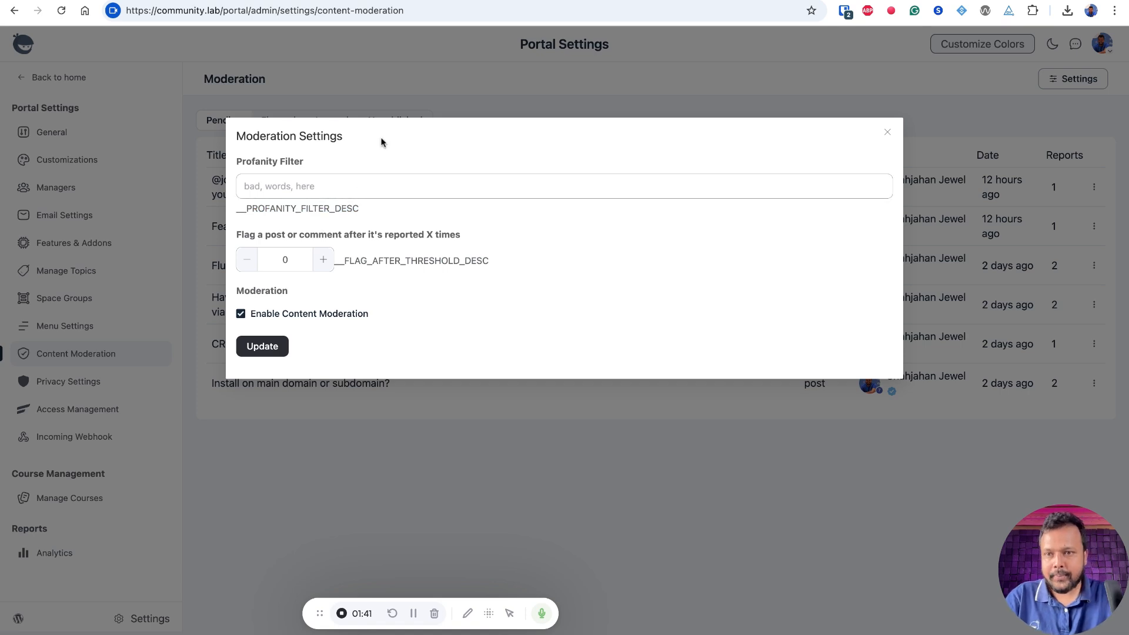
# Enter "politics, click the link" as the Profanity Filter terms.
pyautogui.click(326, 188)
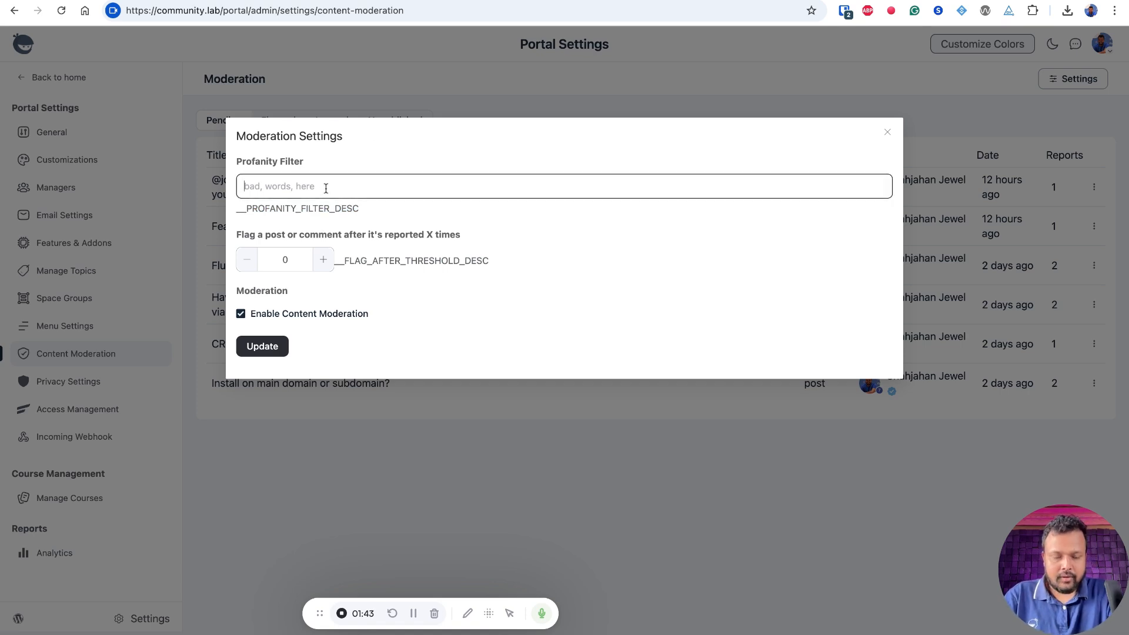
pyautogui.write('po')
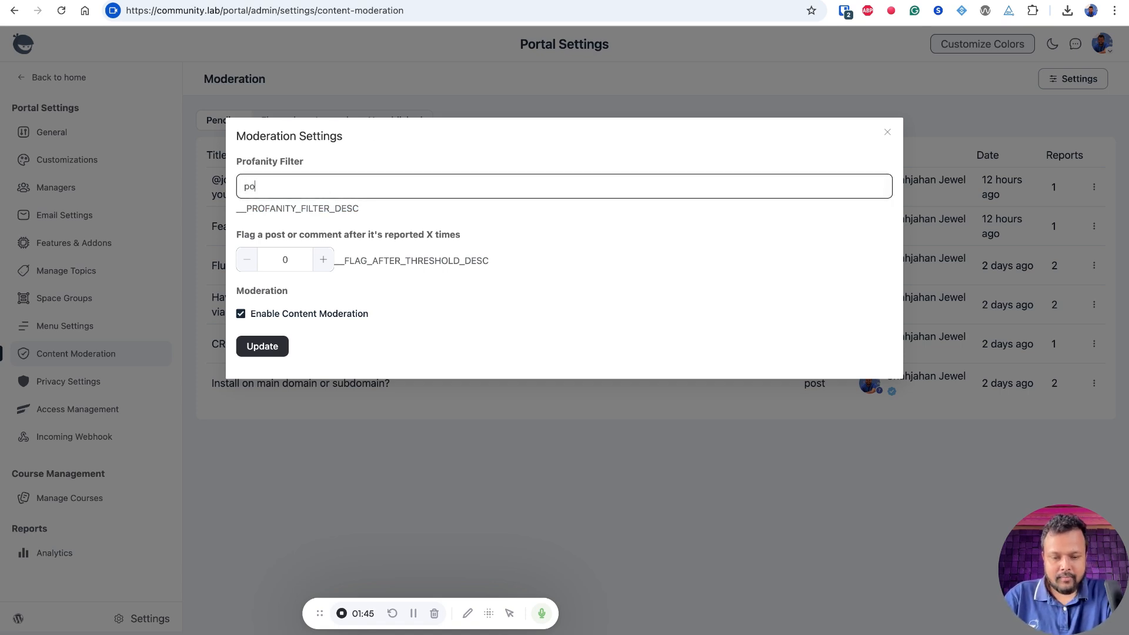
pyautogui.write('litics')
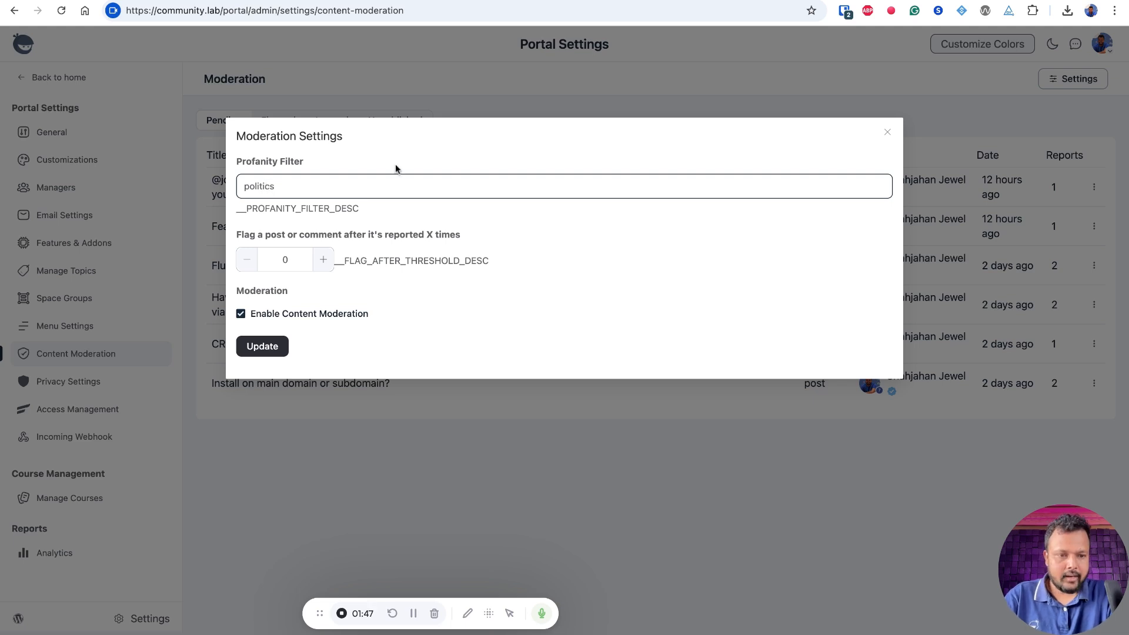
pyautogui.write(',')
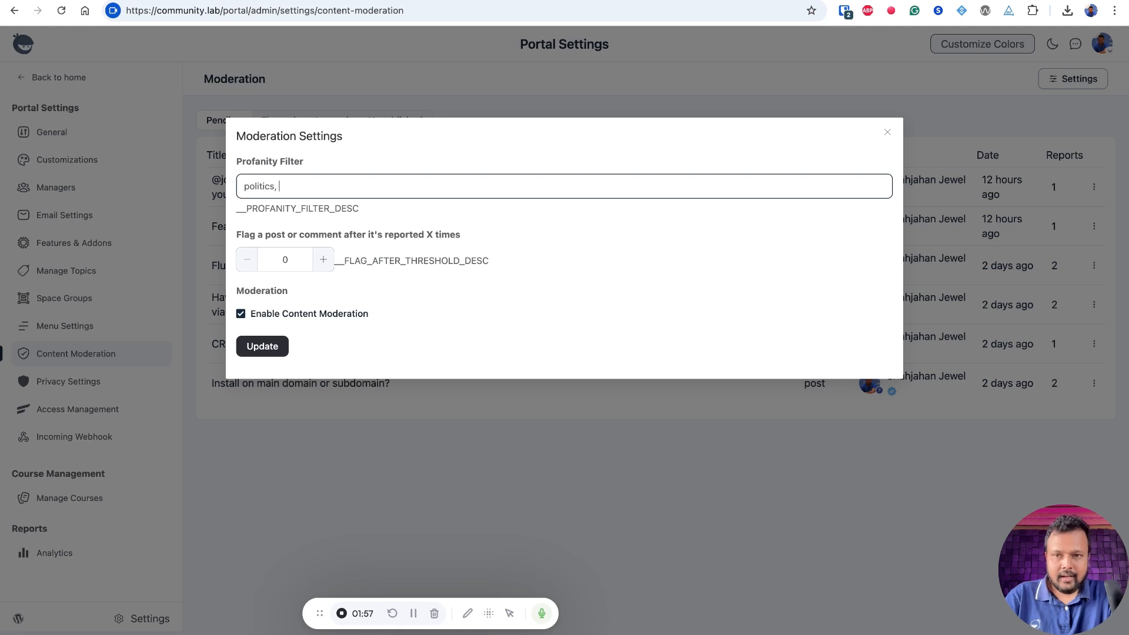
pyautogui.write('click ')
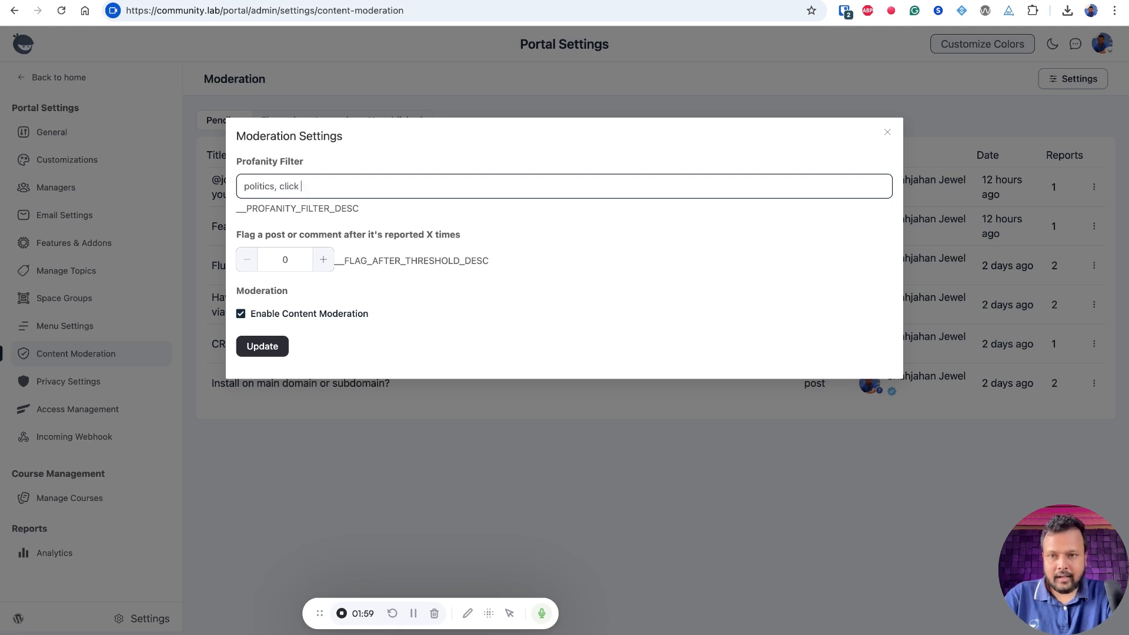
pyautogui.write('the link')
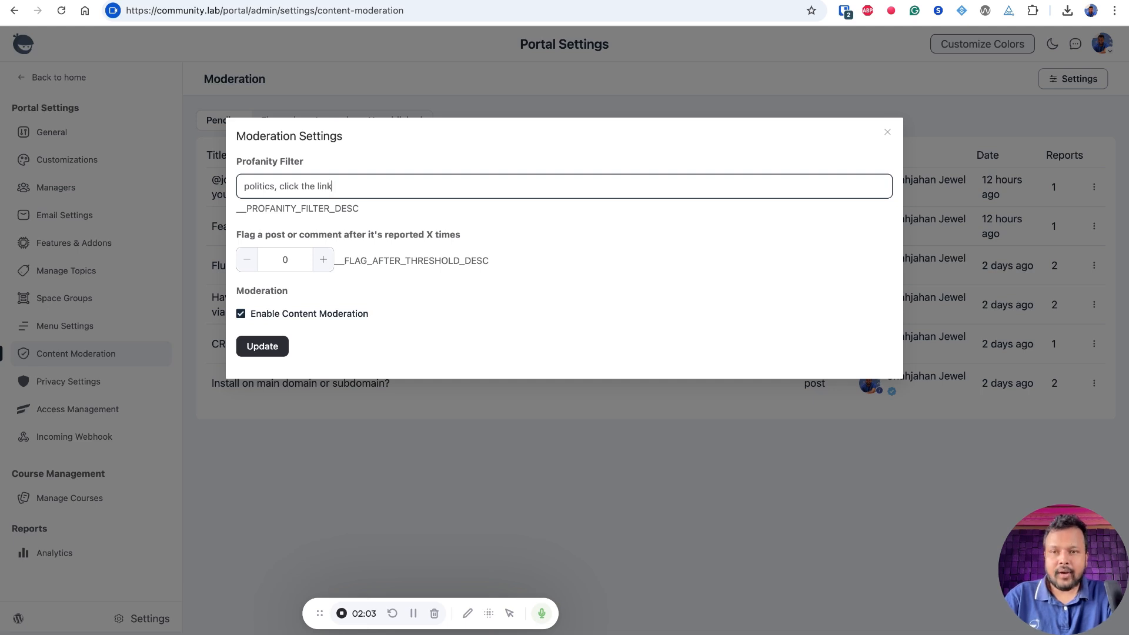
# Set posts and comments to be flagged after 3 reports and save the moderation settings.
pyautogui.doubleClick(281, 254)
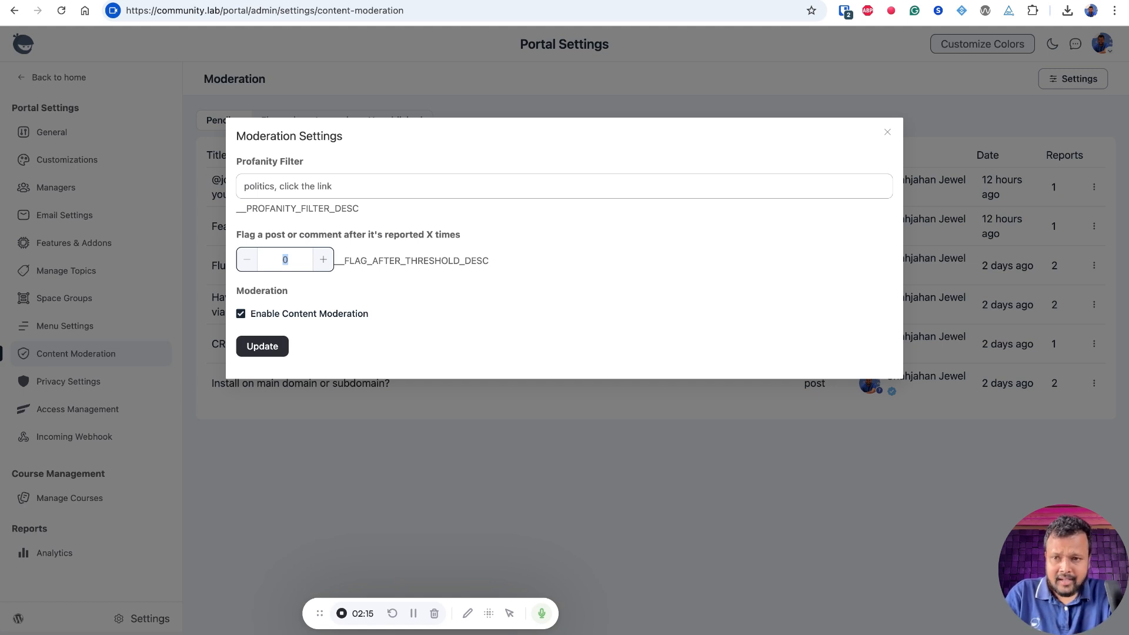
pyautogui.tripleClick(239, 243)
pyautogui.click(238, 242)
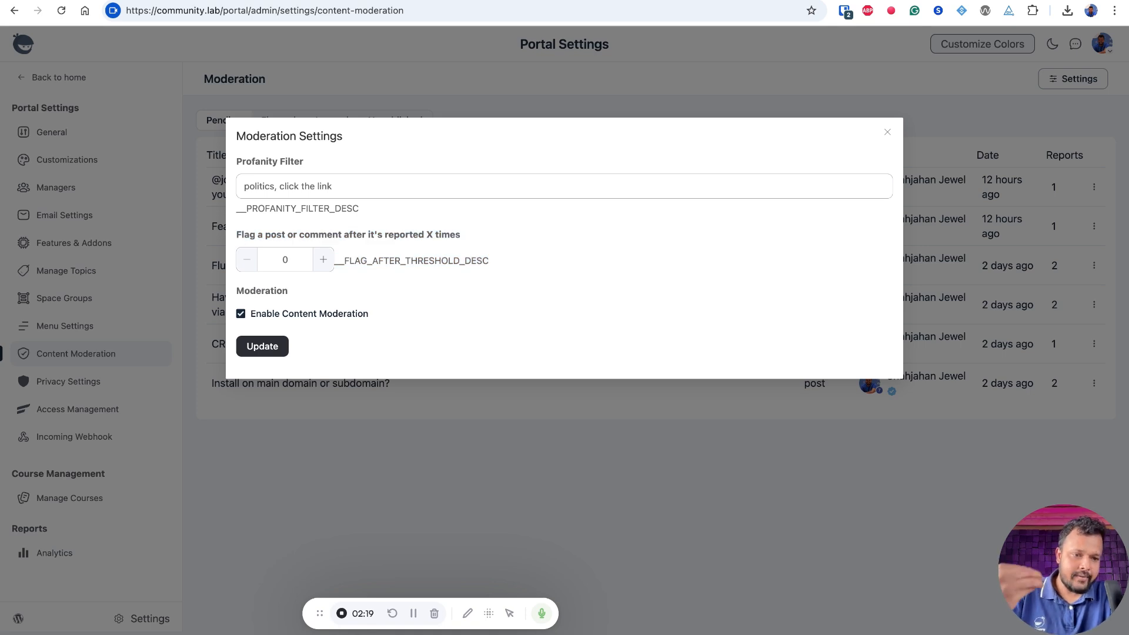
pyautogui.click(324, 263)
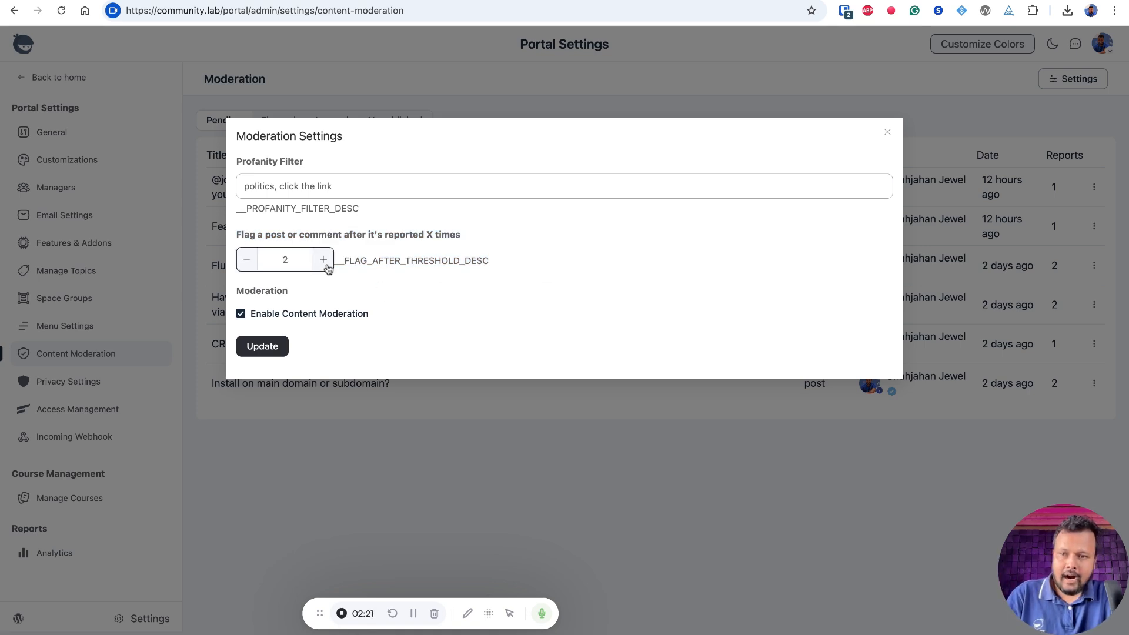
pyautogui.click(325, 262)
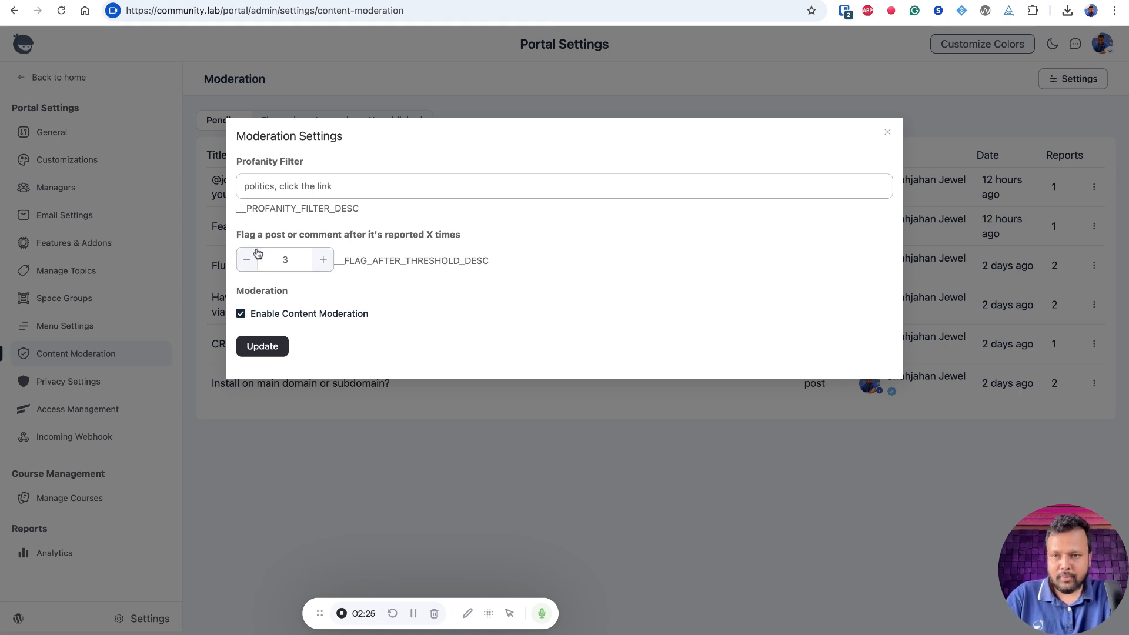
pyautogui.tripleClick(238, 235)
pyautogui.click(238, 239)
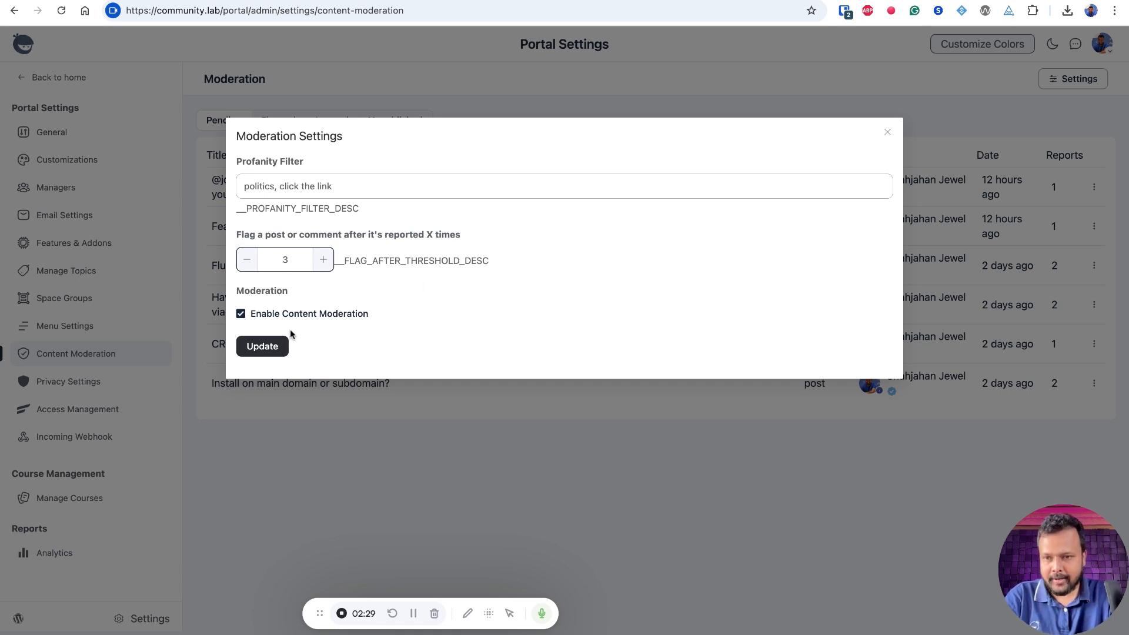
pyautogui.click(264, 347)
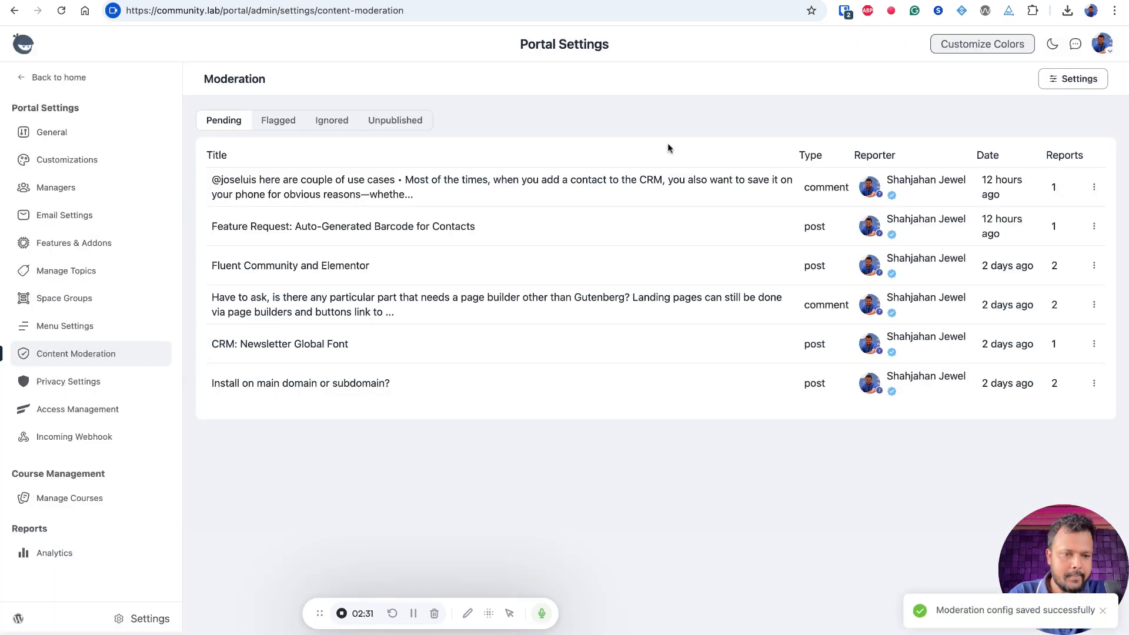
# Return to the community feed and browse the posts and the comments shown under them.
pyautogui.click(73, 77)
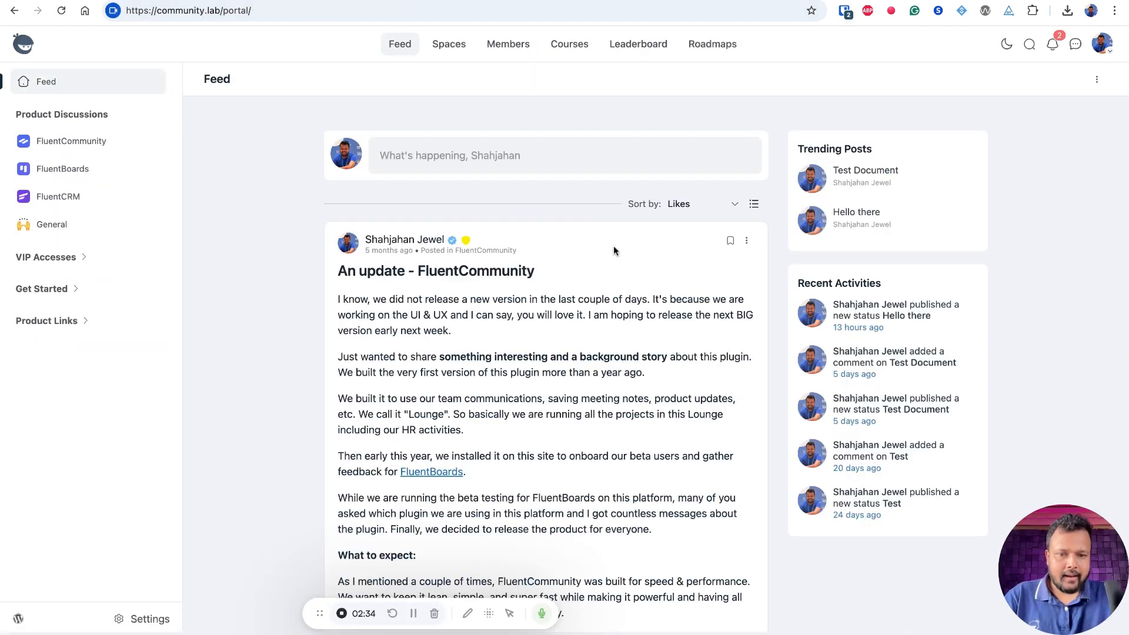
pyautogui.scroll(-15, 613, 245)
pyautogui.scroll(-20, 546, 365)
pyautogui.scroll(-20, 546, 364)
pyautogui.scroll(-20, 546, 365)
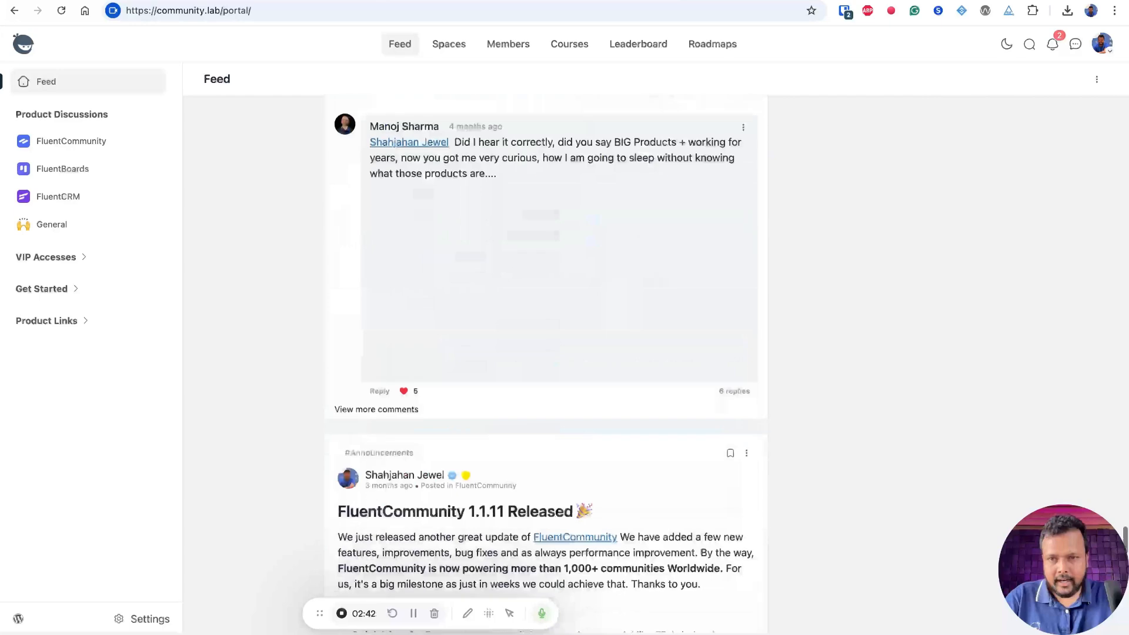
pyautogui.scroll(-5, 546, 364)
pyautogui.scroll(7, 546, 365)
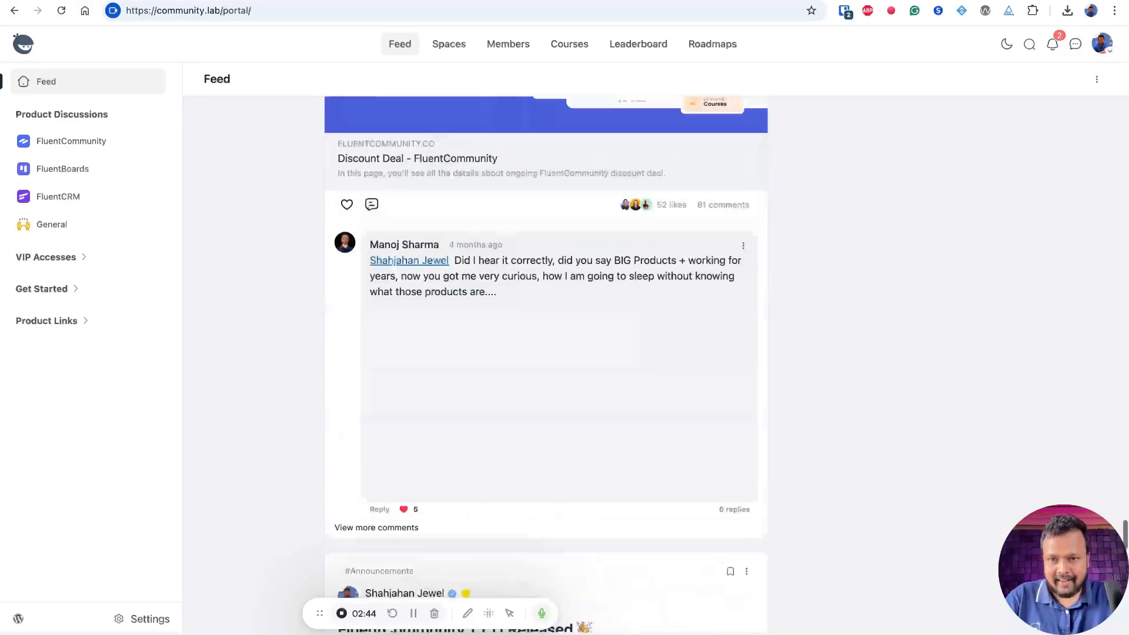
pyautogui.tripleClick(557, 275)
pyautogui.click(642, 271)
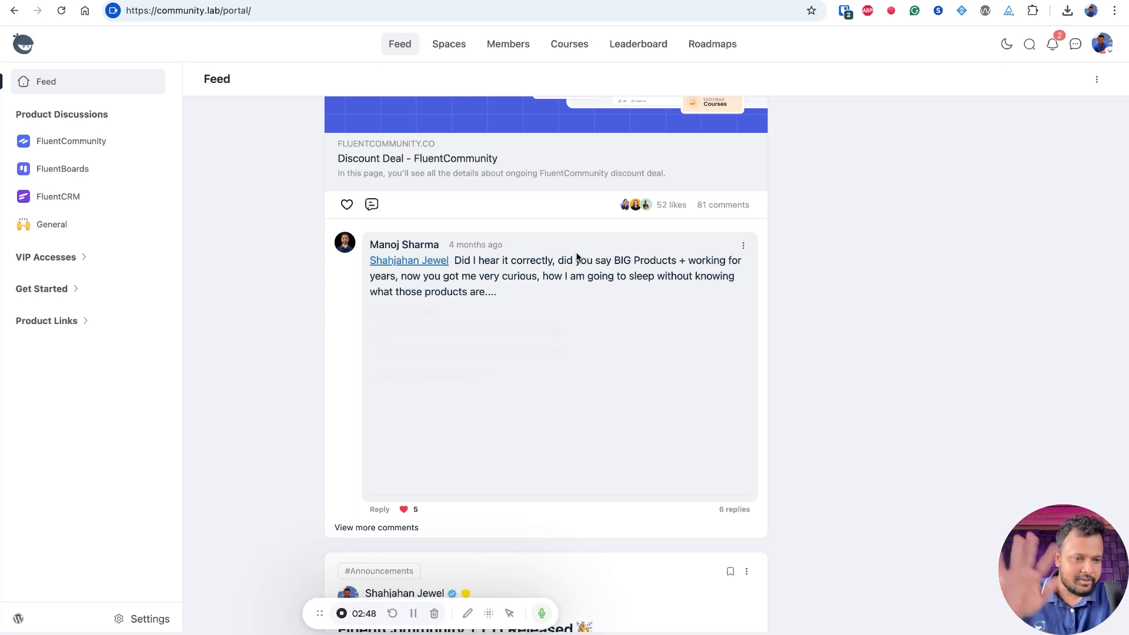
pyautogui.tripleClick(609, 260)
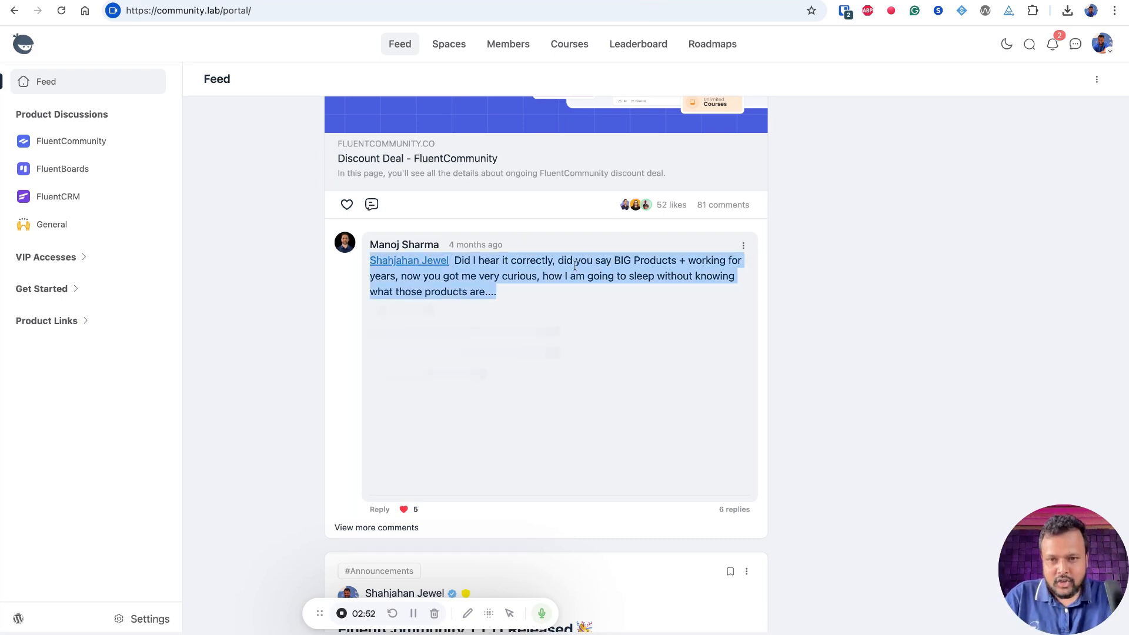
# Open the post "A few notes about FluentCommunity & the Future" and go to the first comment in its discussion.
pyautogui.scroll(-15, 575, 266)
pyautogui.scroll(10, 575, 266)
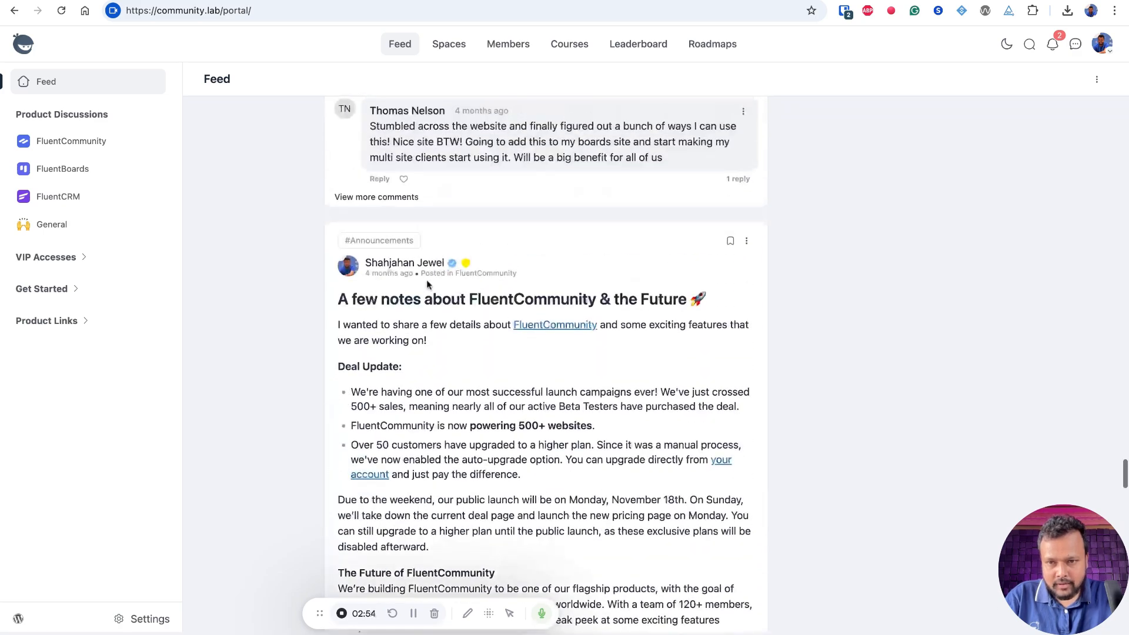
pyautogui.click(405, 272)
pyautogui.scroll(-20, 466, 290)
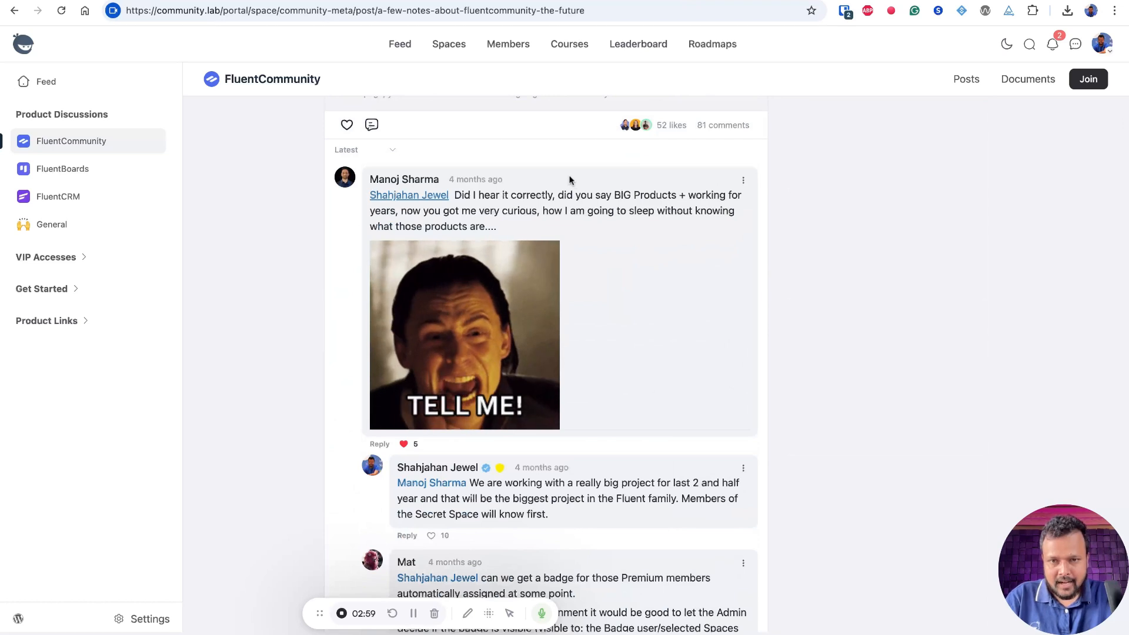
pyautogui.moveTo(623, 310); pyautogui.dragTo(627, 175)
pyautogui.click(627, 174)
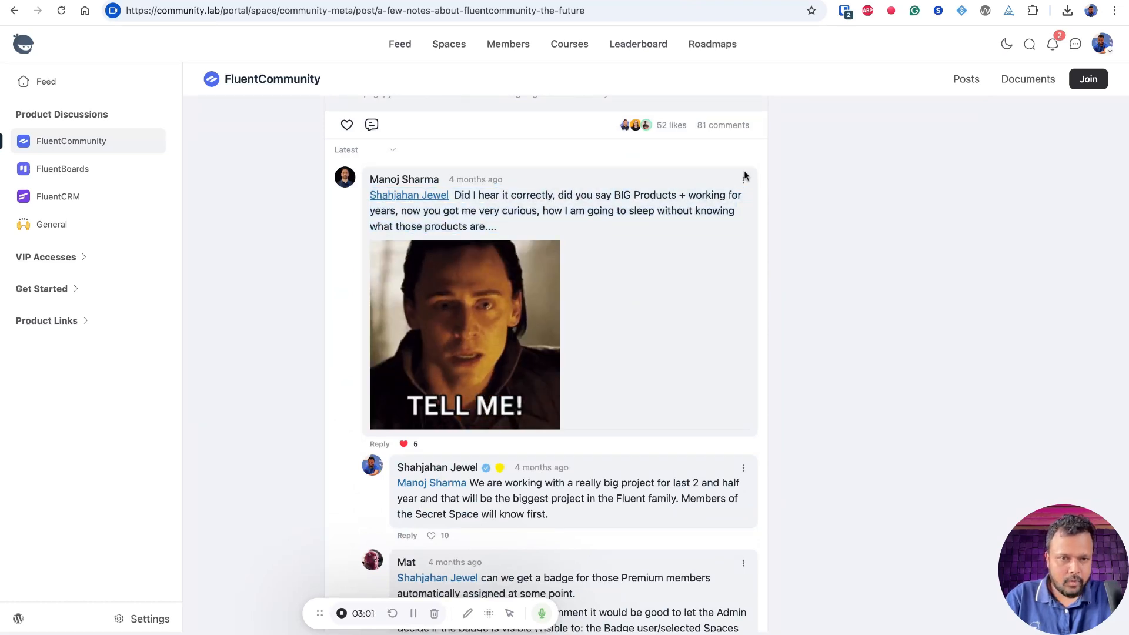
# Report the first comment for the reason Against Community Rules with the explanation "This is just a testing!".
pyautogui.click(743, 179)
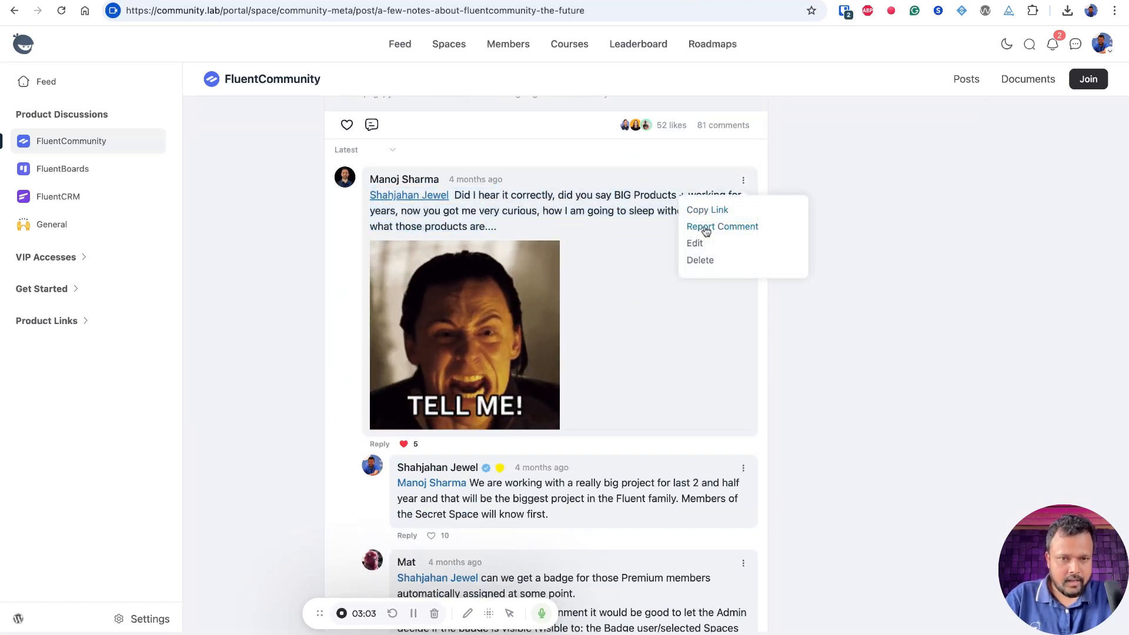
pyautogui.click(566, 188)
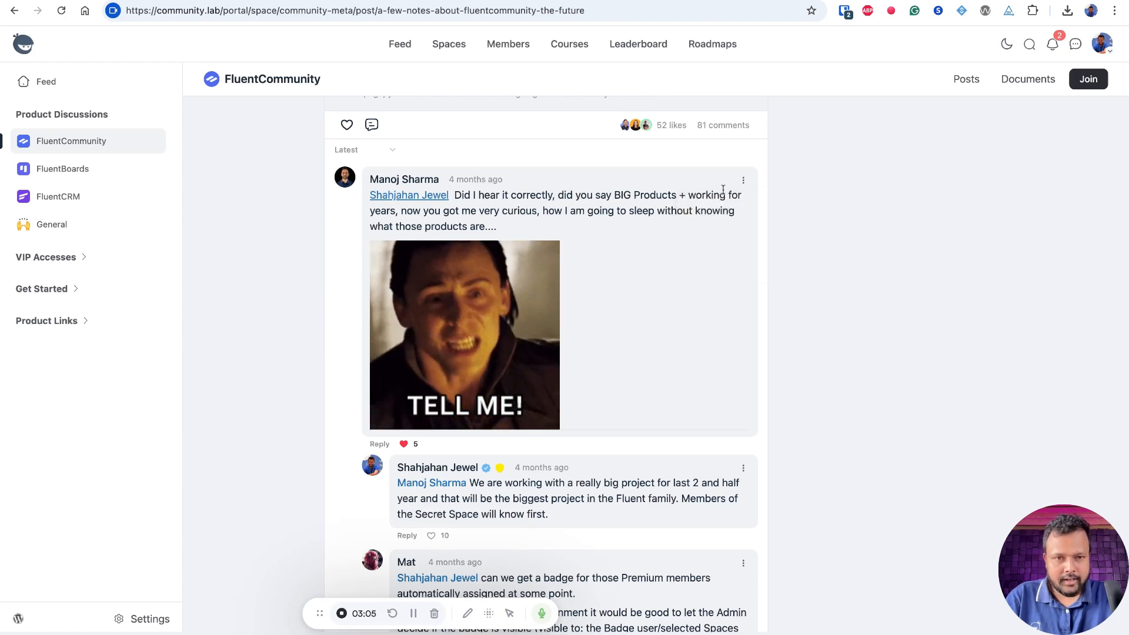
pyautogui.click(743, 181)
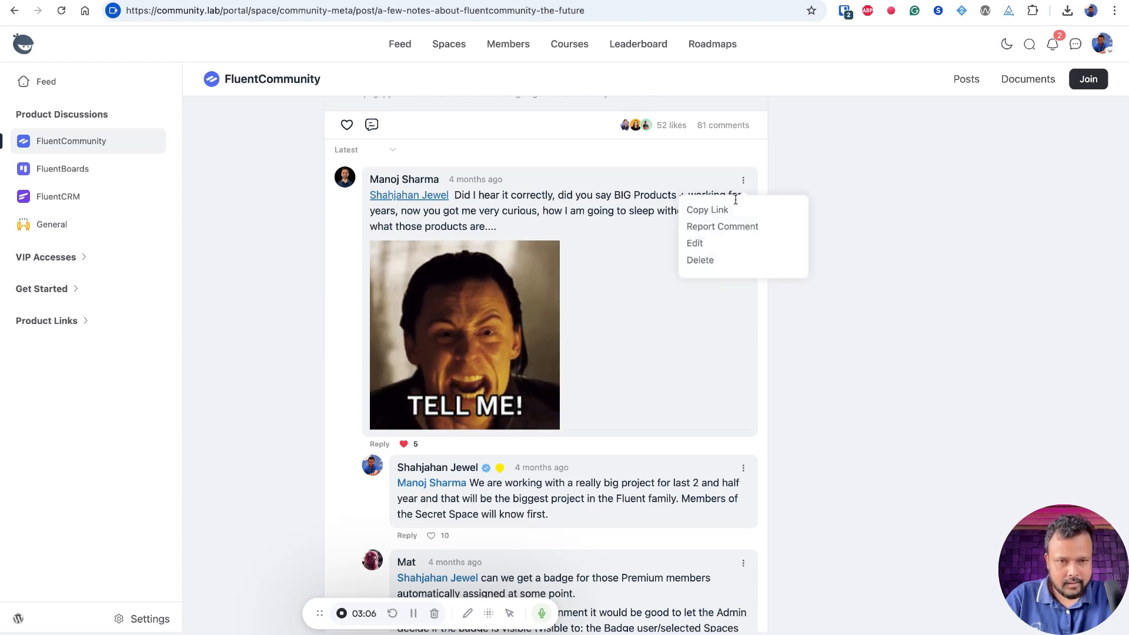
pyautogui.click(725, 228)
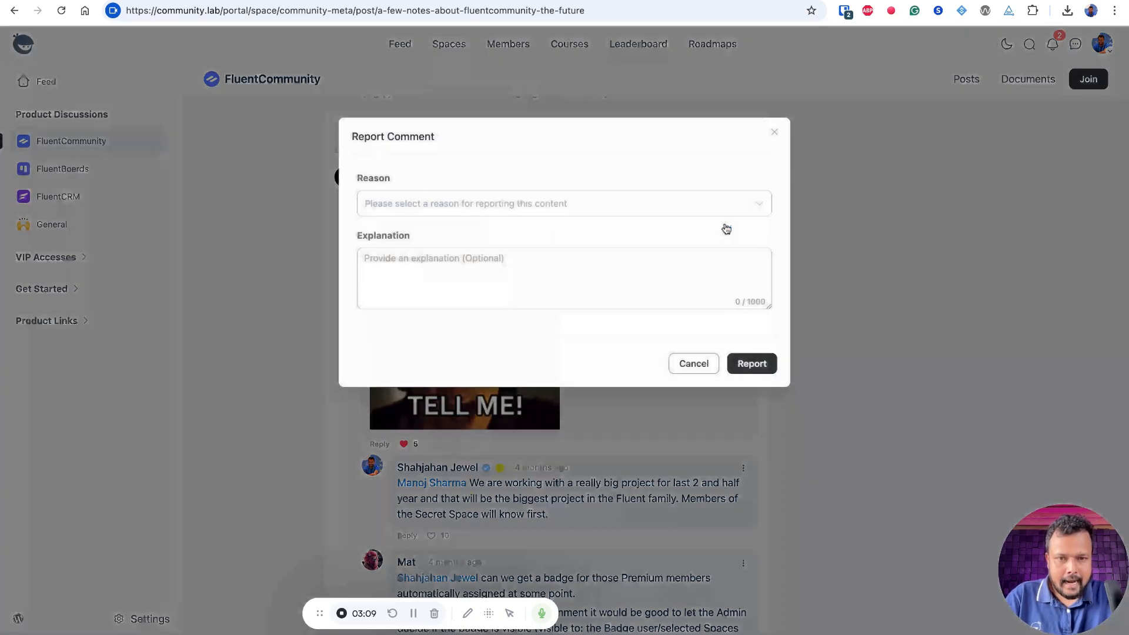
pyautogui.click(497, 206)
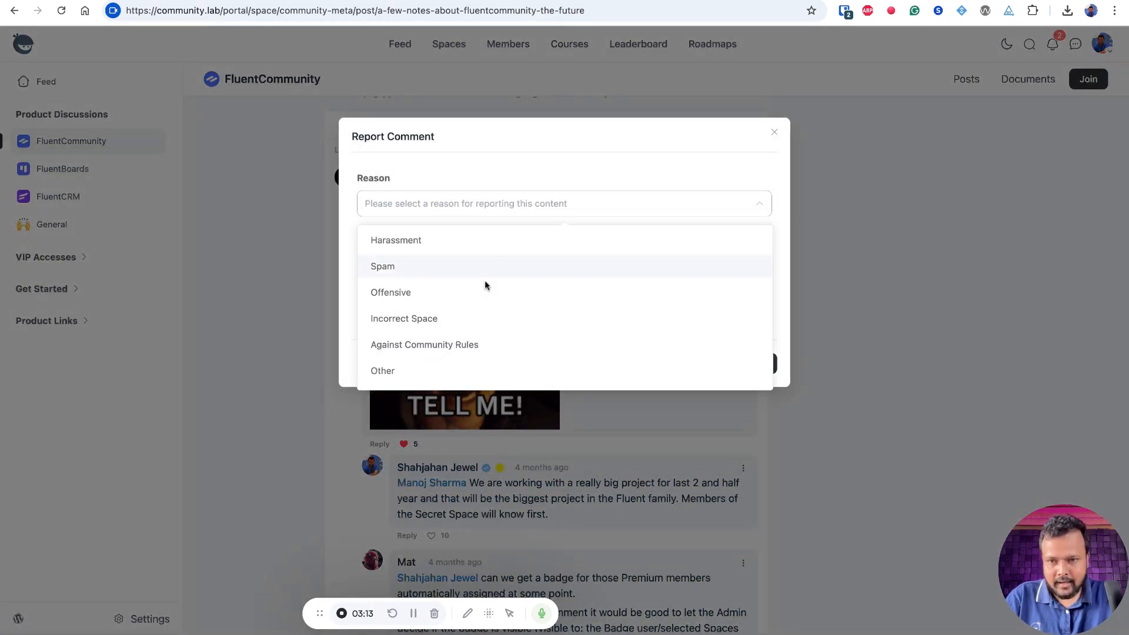
pyautogui.click(450, 346)
pyautogui.click(465, 273)
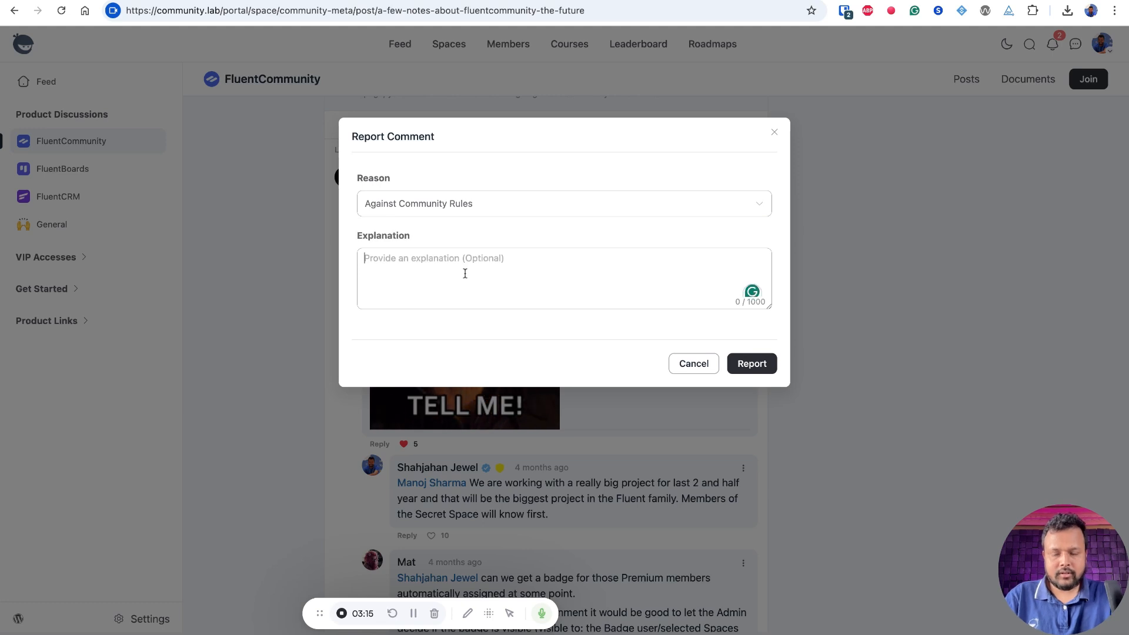
pyautogui.write('This is just a testing!')
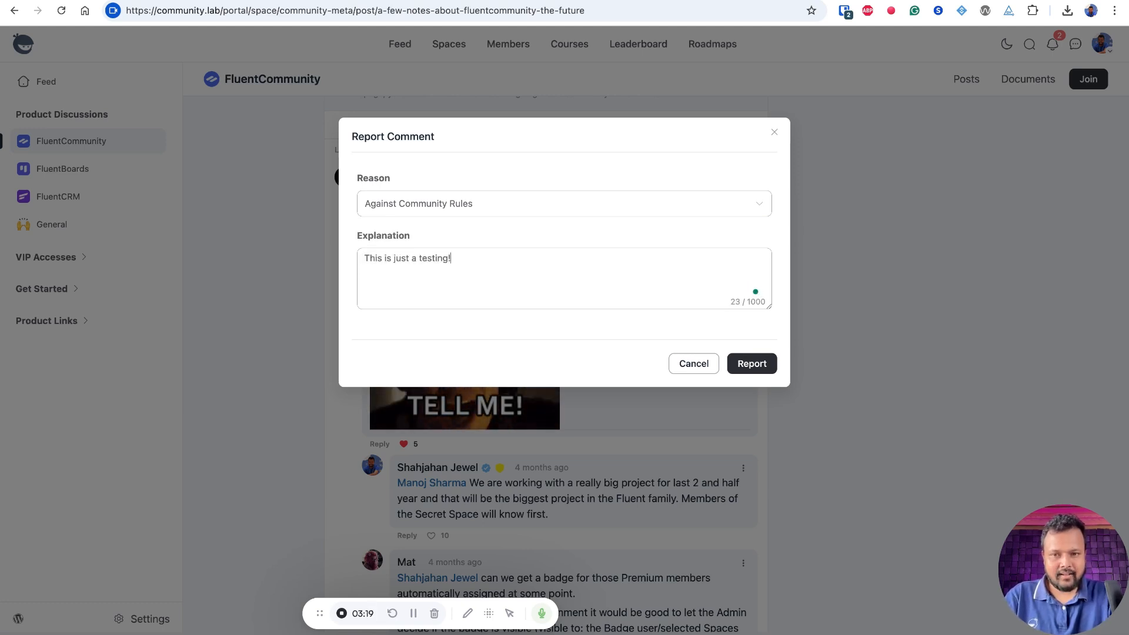
pyautogui.click(751, 364)
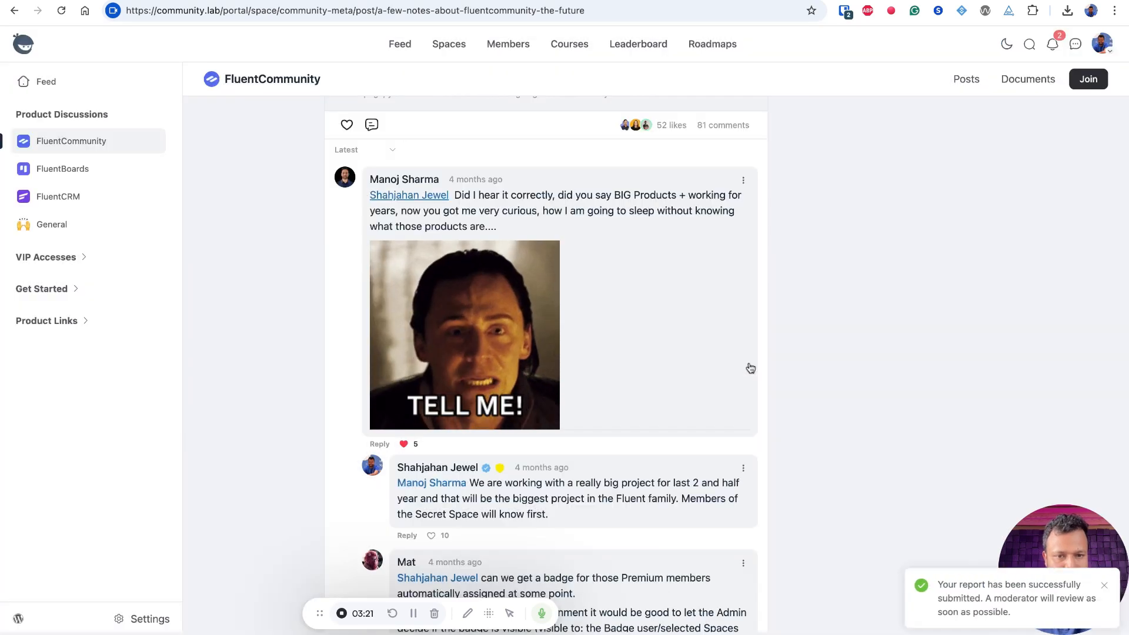
pyautogui.moveTo(941, 585); pyautogui.dragTo(1010, 614)
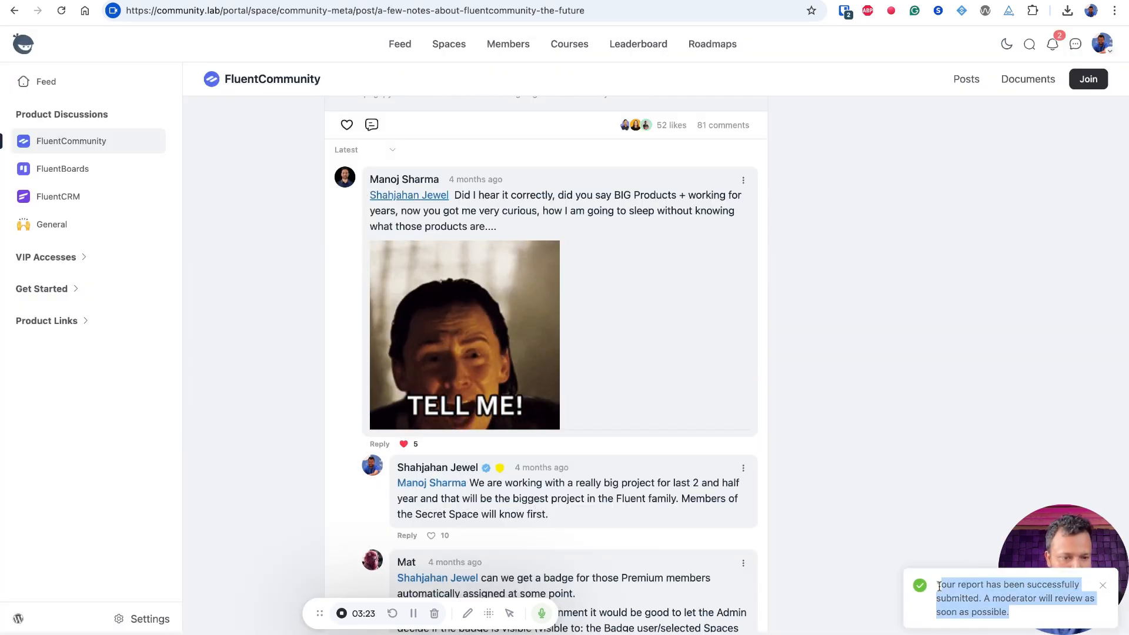
# Reload the post and open the flagged comments from the unread notifications, ending at the FluentCRM barcode feature request comment.
pyautogui.click(61, 10)
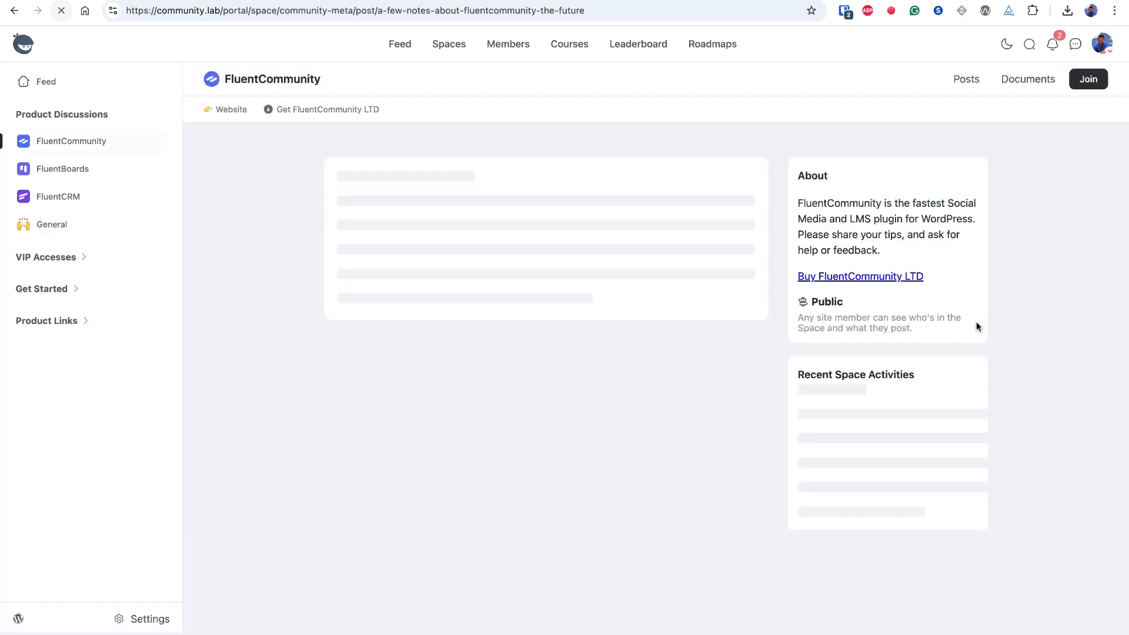
pyautogui.click(1051, 46)
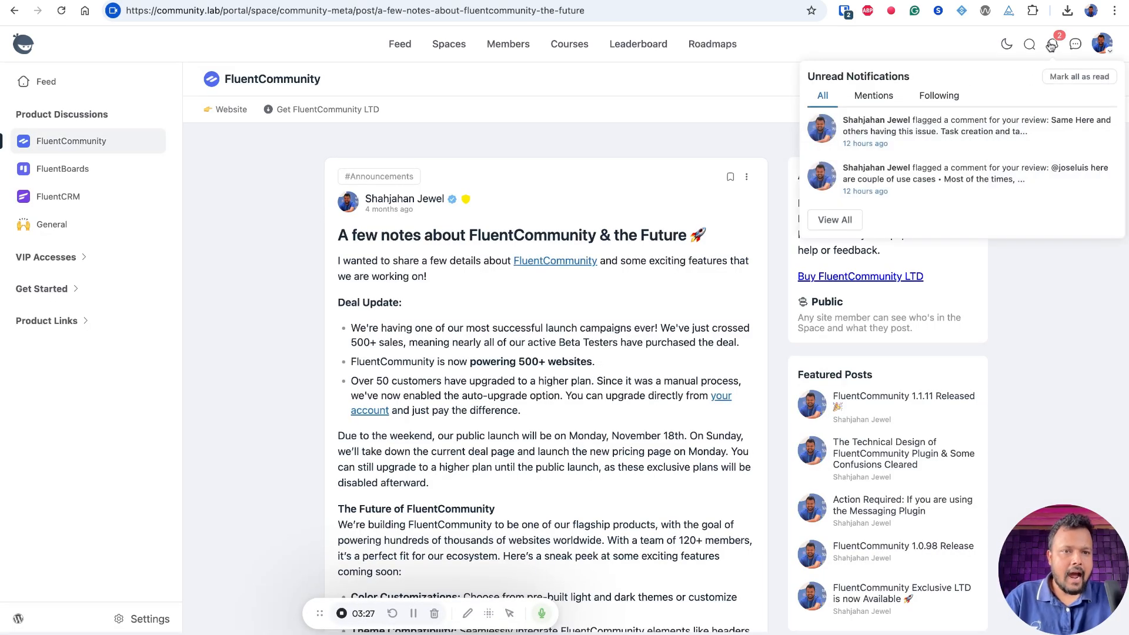
pyautogui.click(1051, 45)
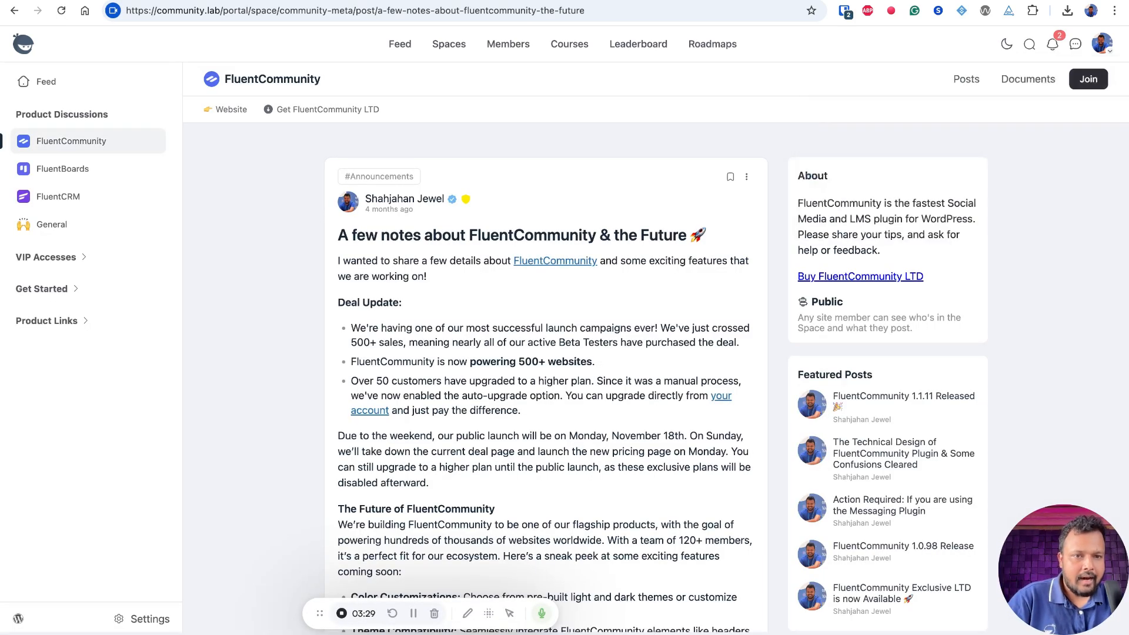
pyautogui.click(1051, 43)
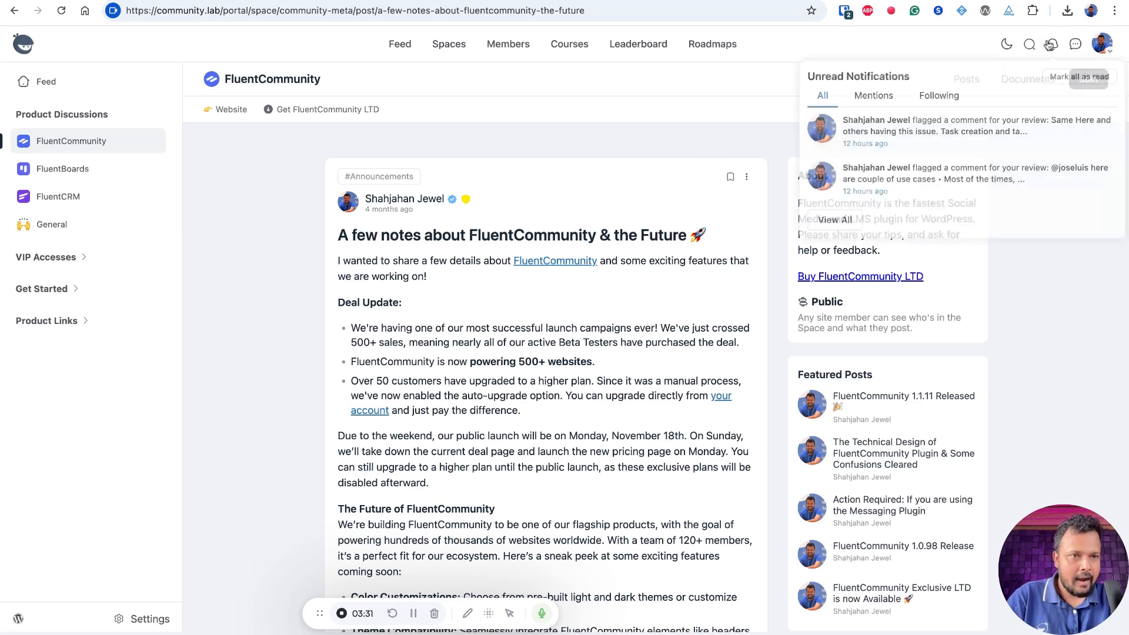
pyautogui.click(951, 128)
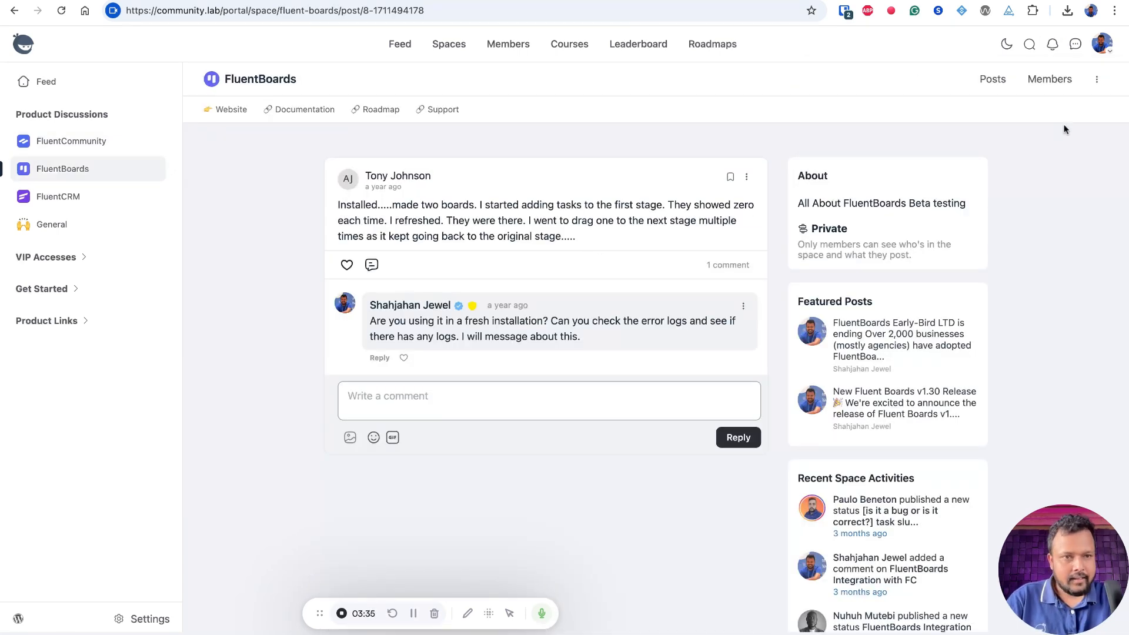
pyautogui.click(1052, 46)
pyautogui.click(971, 124)
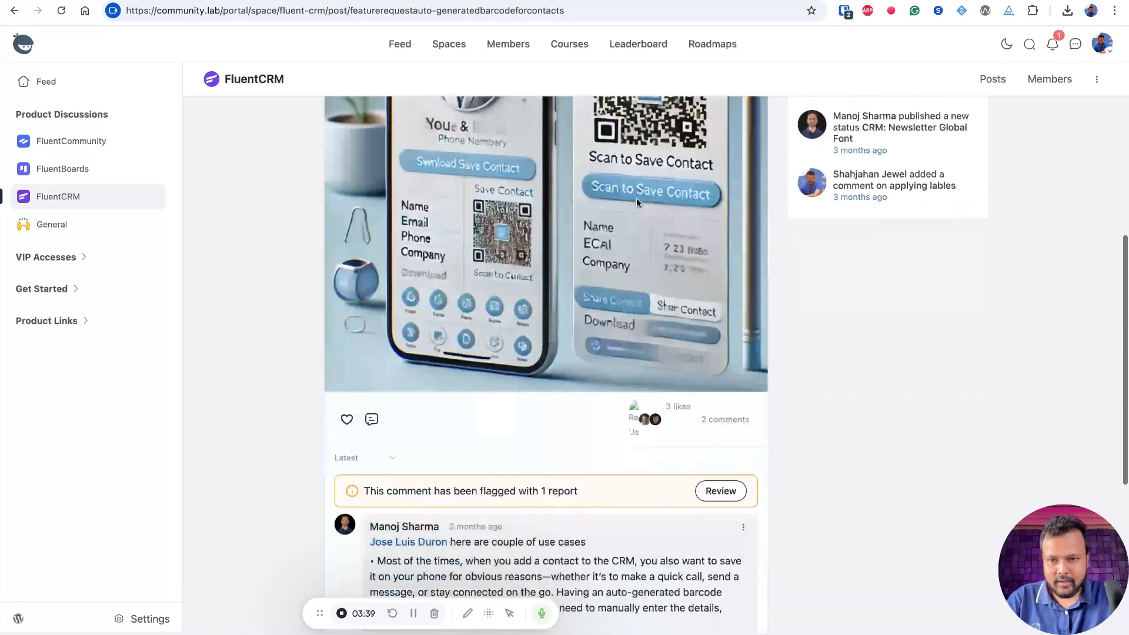
pyautogui.scroll(4, 612, 264)
pyautogui.scroll(-2, 582, 335)
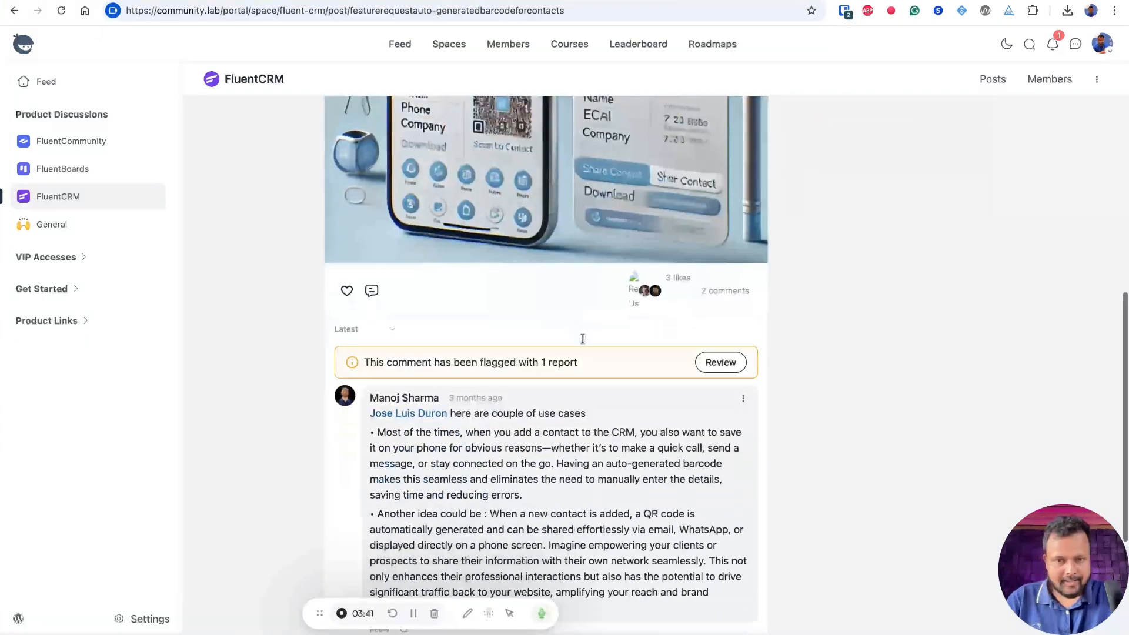
pyautogui.scroll(6, 561, 380)
pyautogui.scroll(-8, 560, 380)
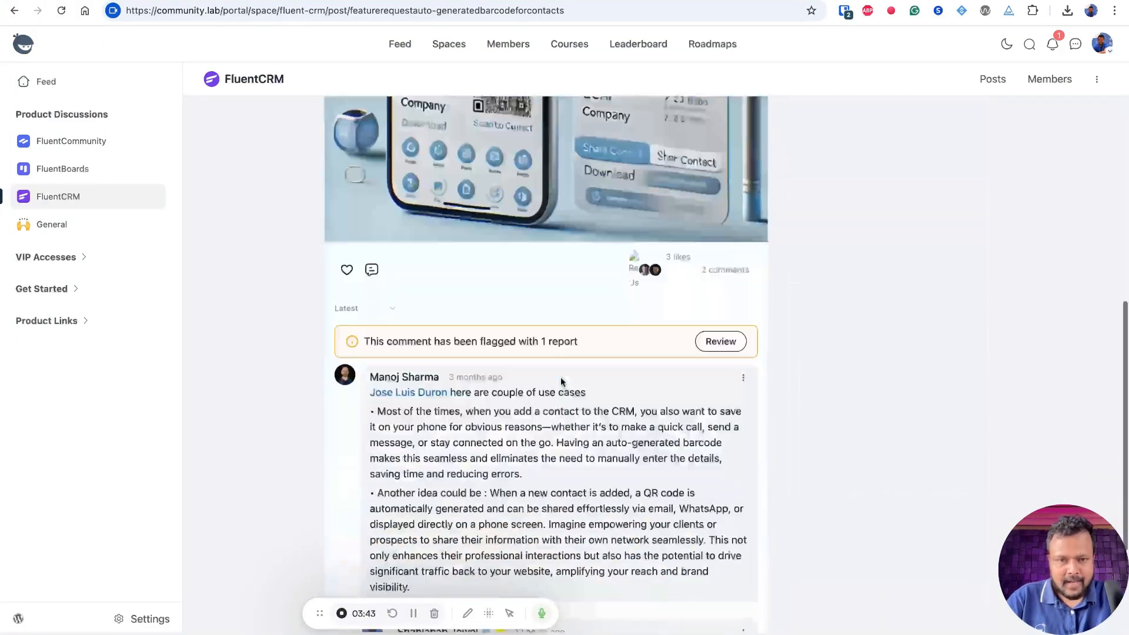
# Review the report on the flagged barcode comment, checking its reason and explanation, and close it without taking action.
pyautogui.click(727, 247)
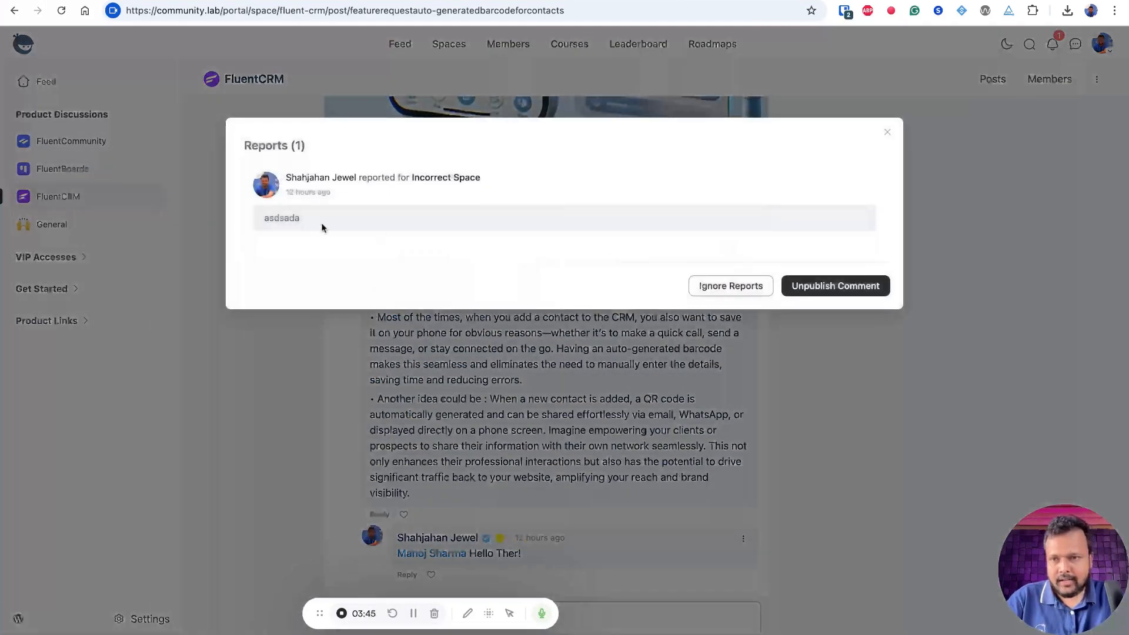
pyautogui.doubleClick(248, 217)
pyautogui.click(249, 217)
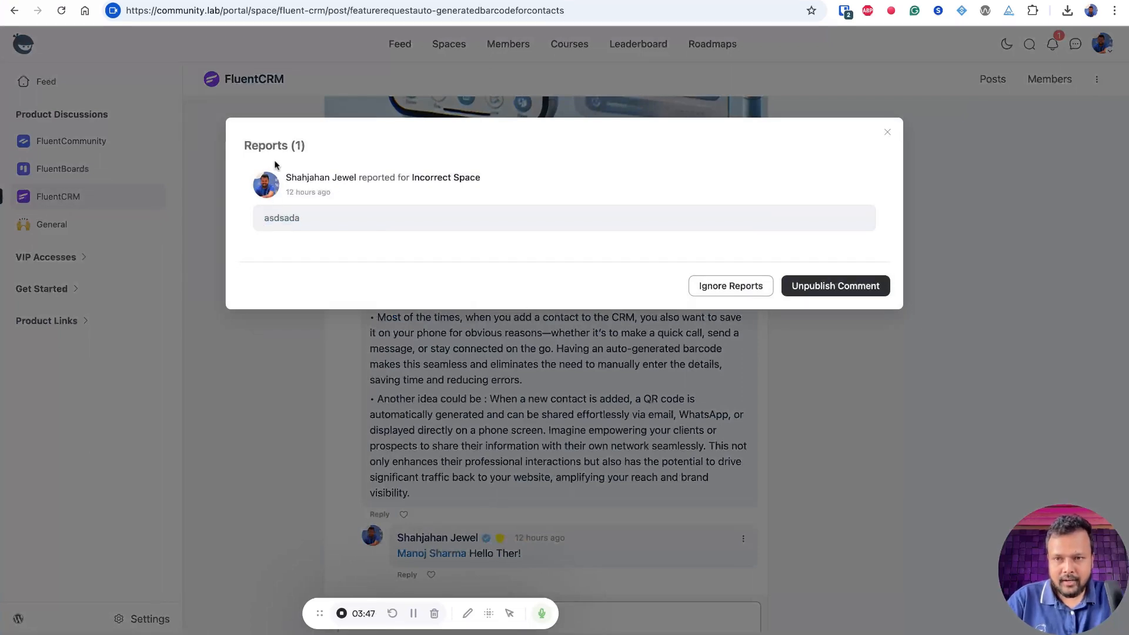
pyautogui.doubleClick(263, 218)
pyautogui.click(262, 218)
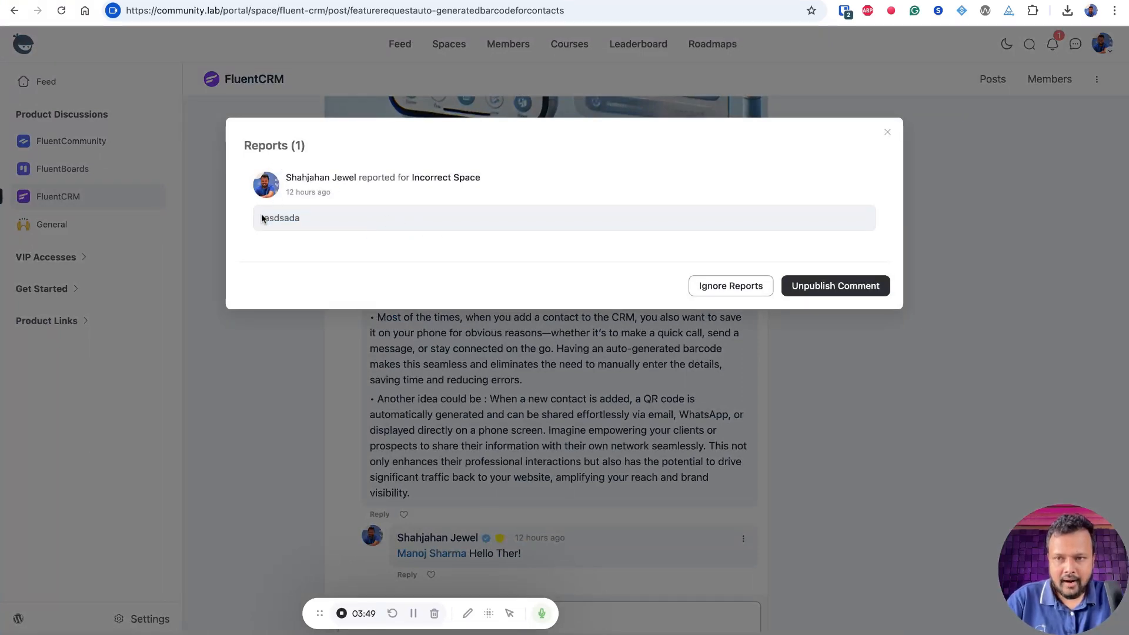
pyautogui.moveTo(257, 221); pyautogui.dragTo(426, 219)
pyautogui.click(448, 222)
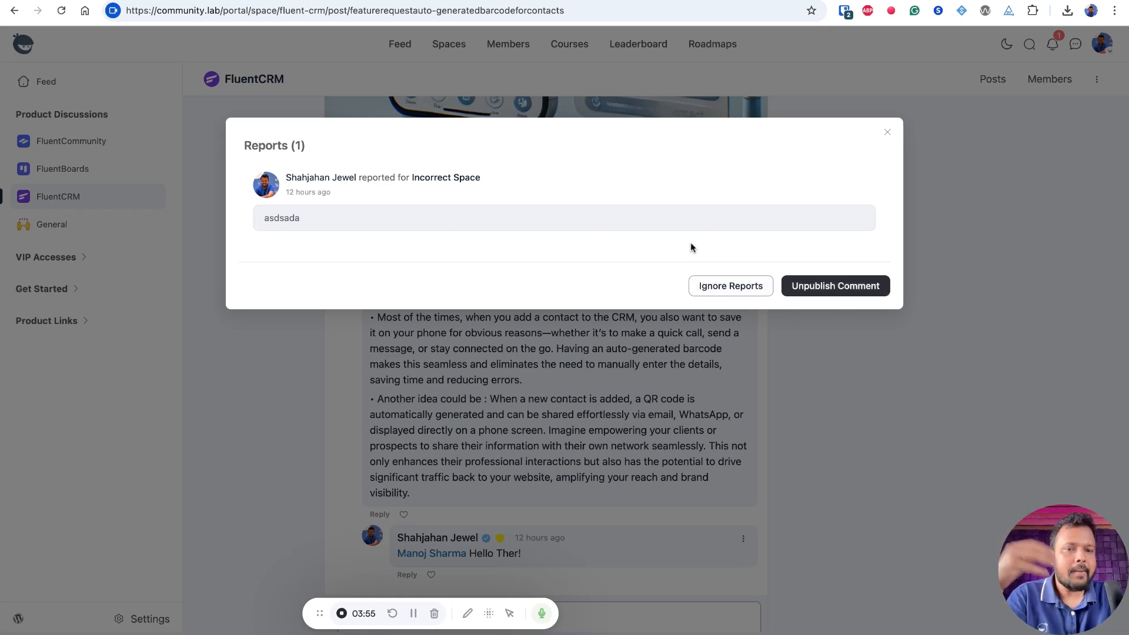
pyautogui.click(887, 134)
pyautogui.scroll(2, 635, 270)
pyautogui.scroll(-1, 536, 328)
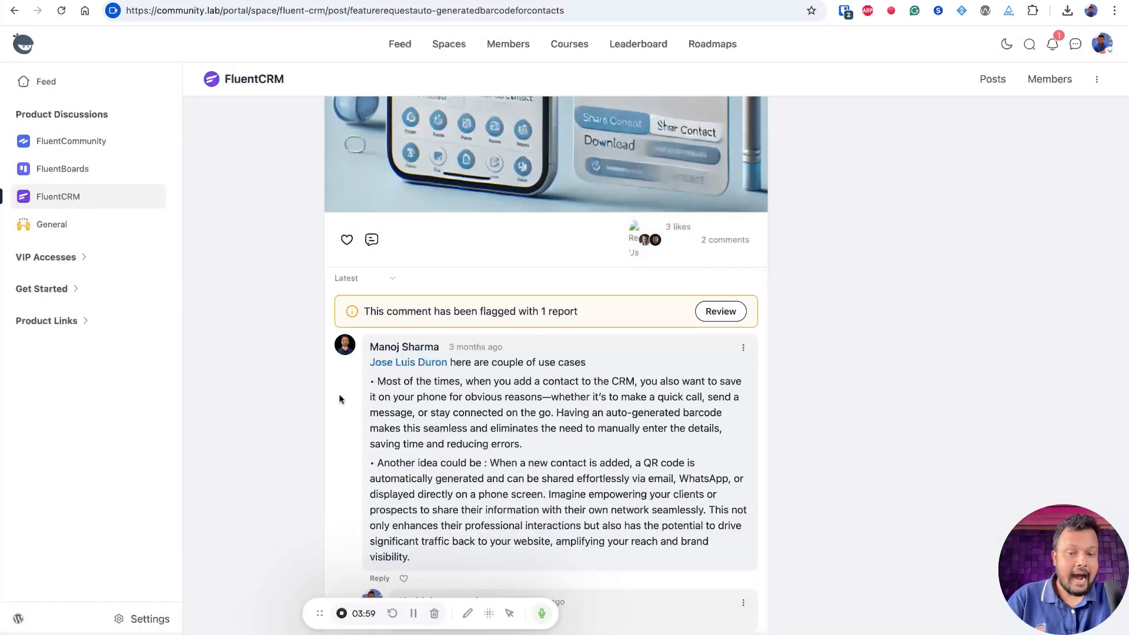
# Go to the Content Moderation settings and open the newest pending report, on the "Did I hear it correctly" comment.
pyautogui.click(150, 619)
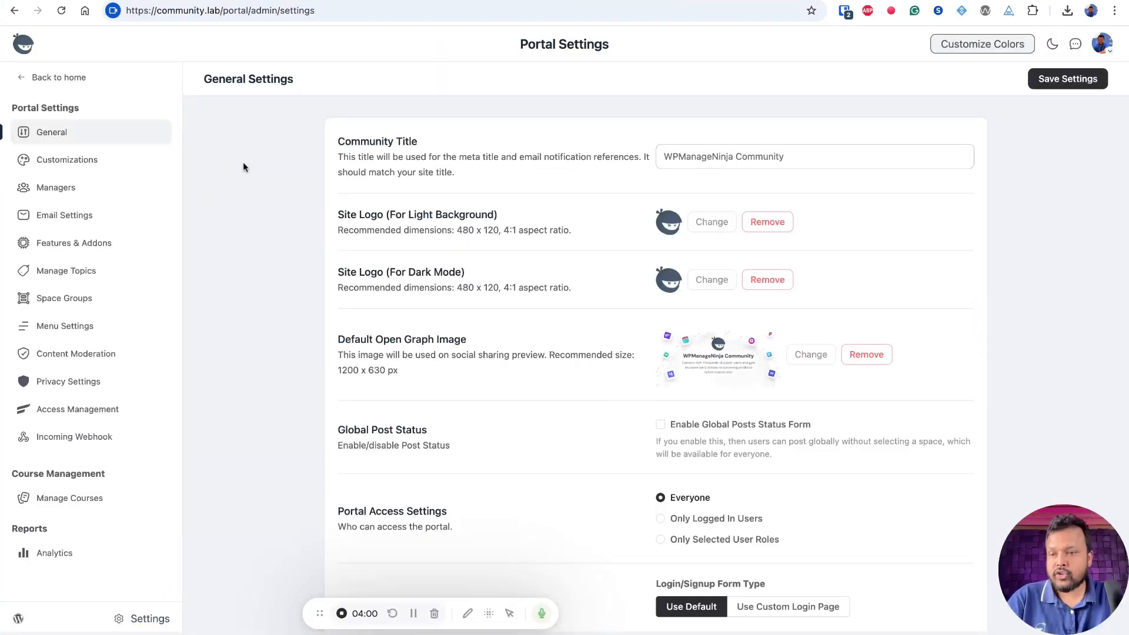
pyautogui.click(75, 353)
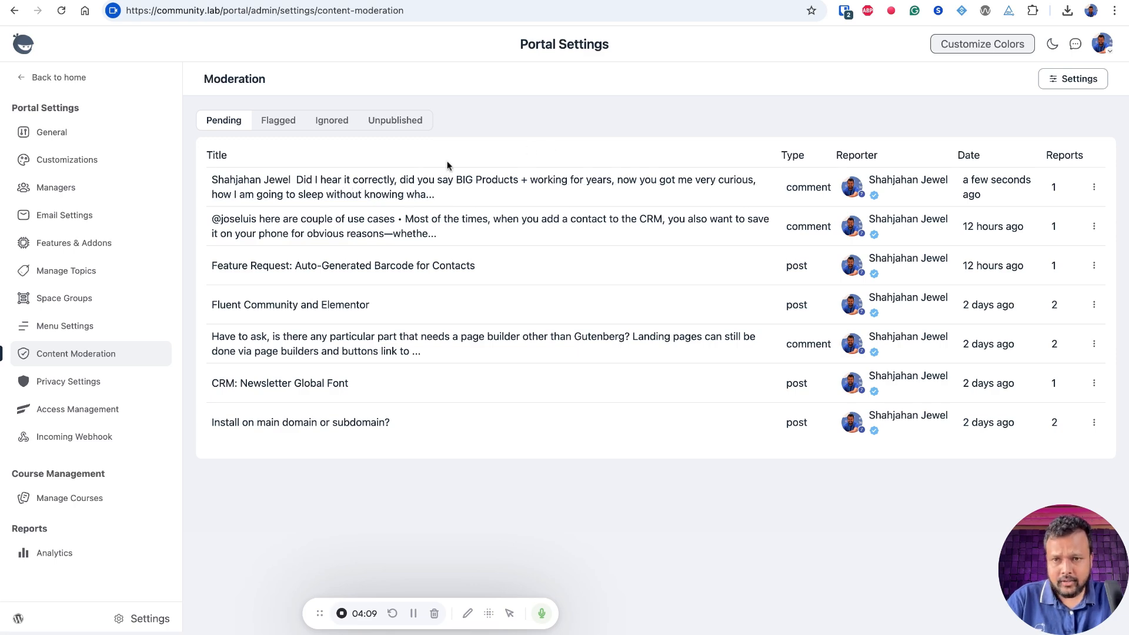
pyautogui.click(406, 183)
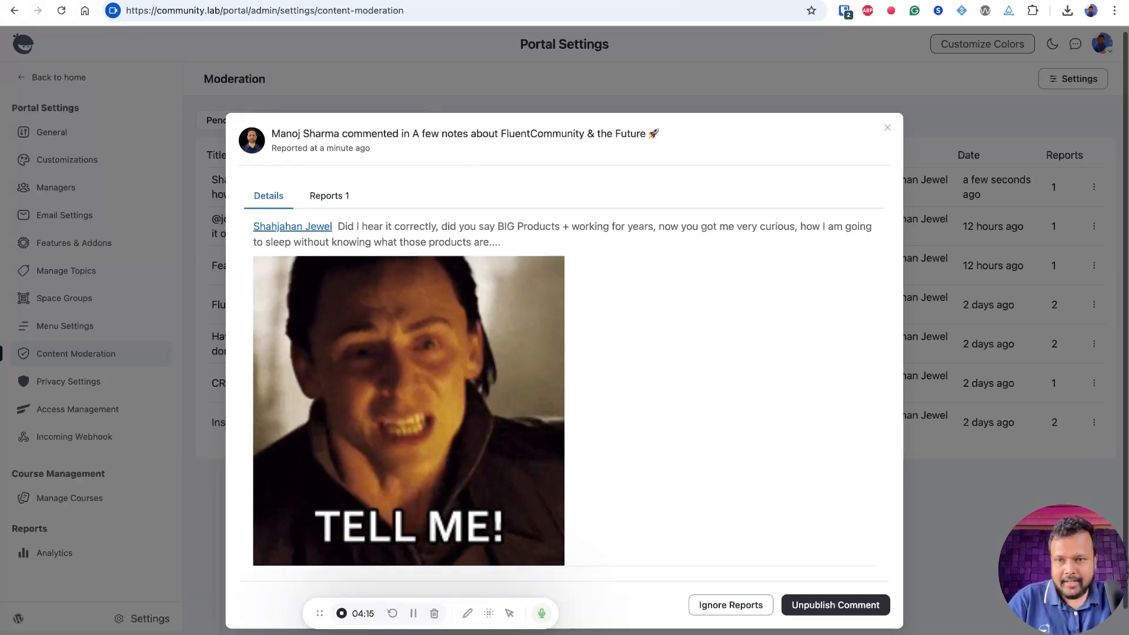
# Examine the reason and explanation given in the comment's report and return to the comment details.
pyautogui.click(310, 169)
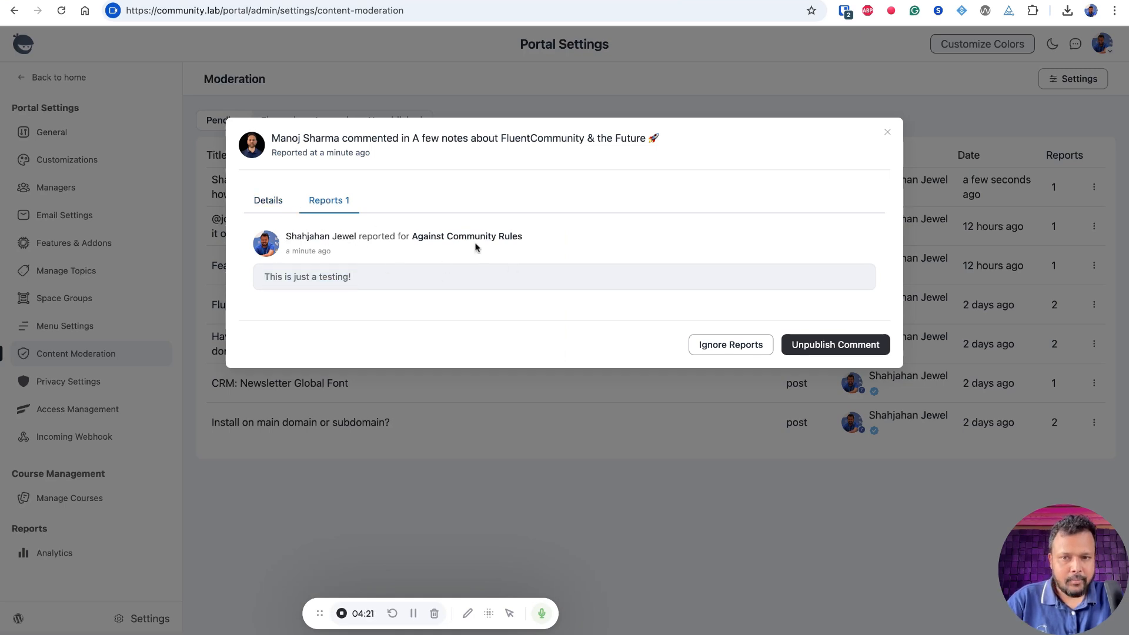
pyautogui.moveTo(418, 236); pyautogui.dragTo(529, 240)
pyautogui.click(524, 239)
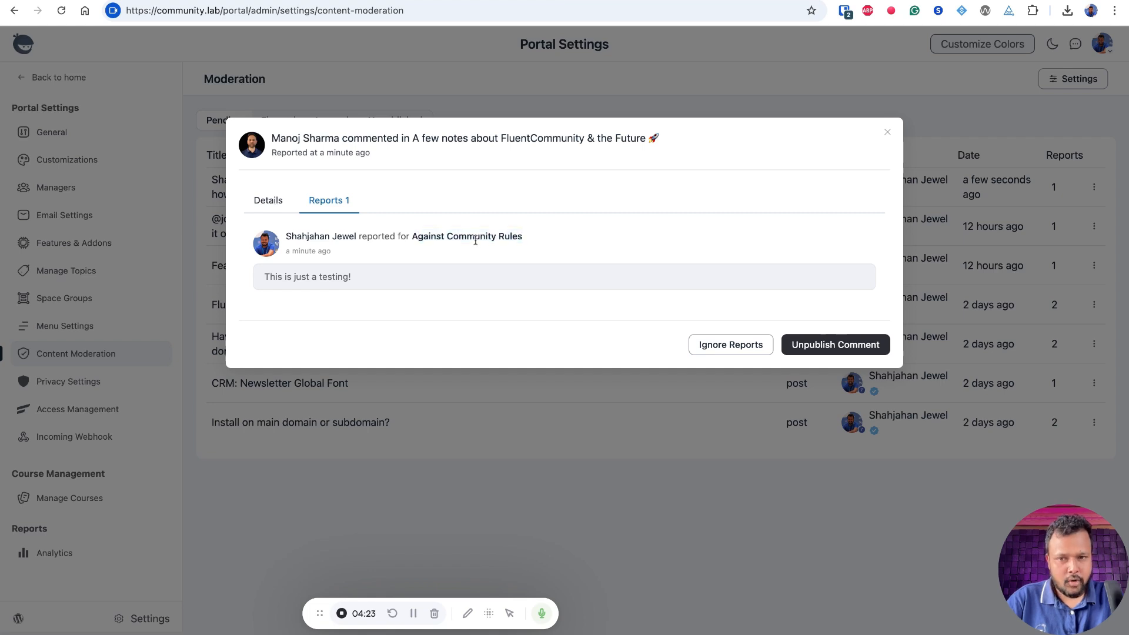
pyautogui.click(269, 202)
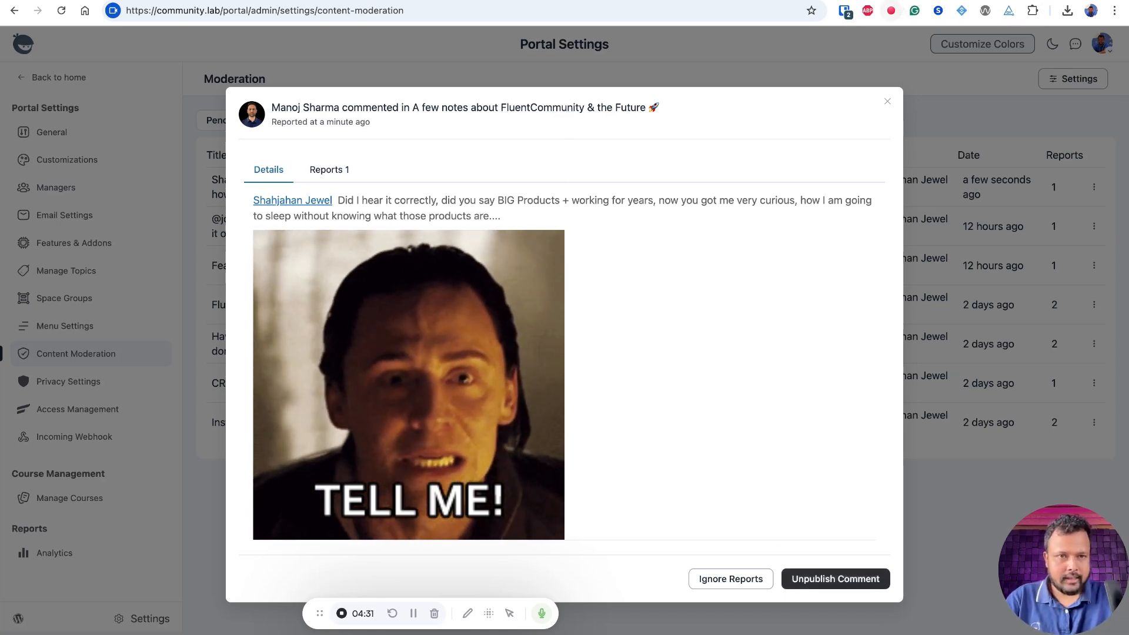
# Open the reported comment in its post and examine the flag notice shown above it.
pyautogui.click(583, 113)
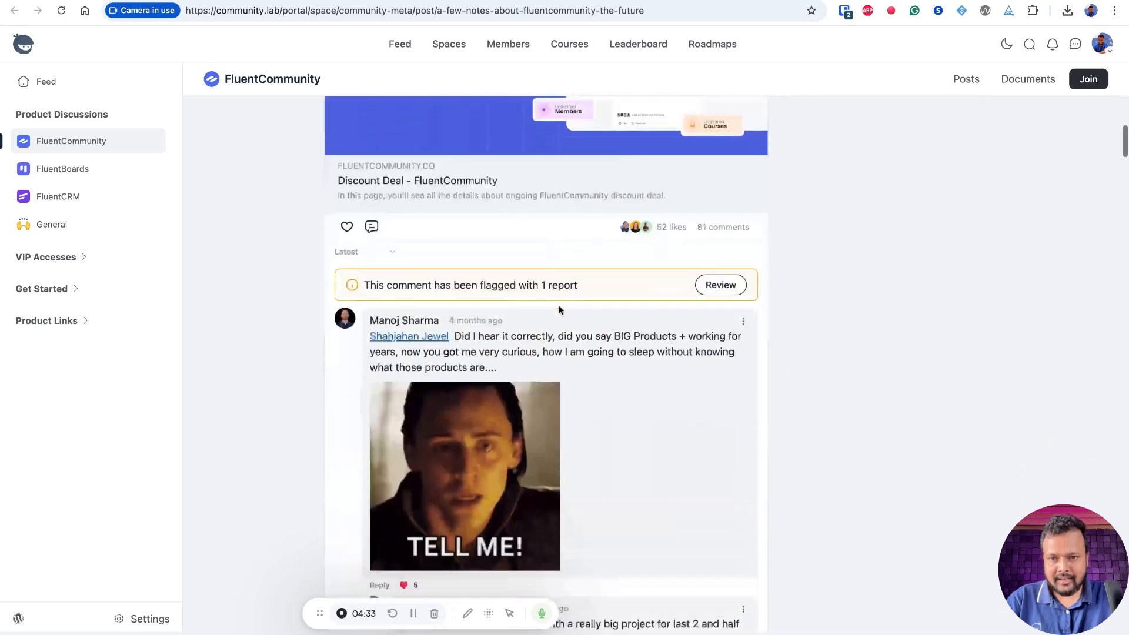
pyautogui.tripleClick(360, 235)
pyautogui.click(625, 245)
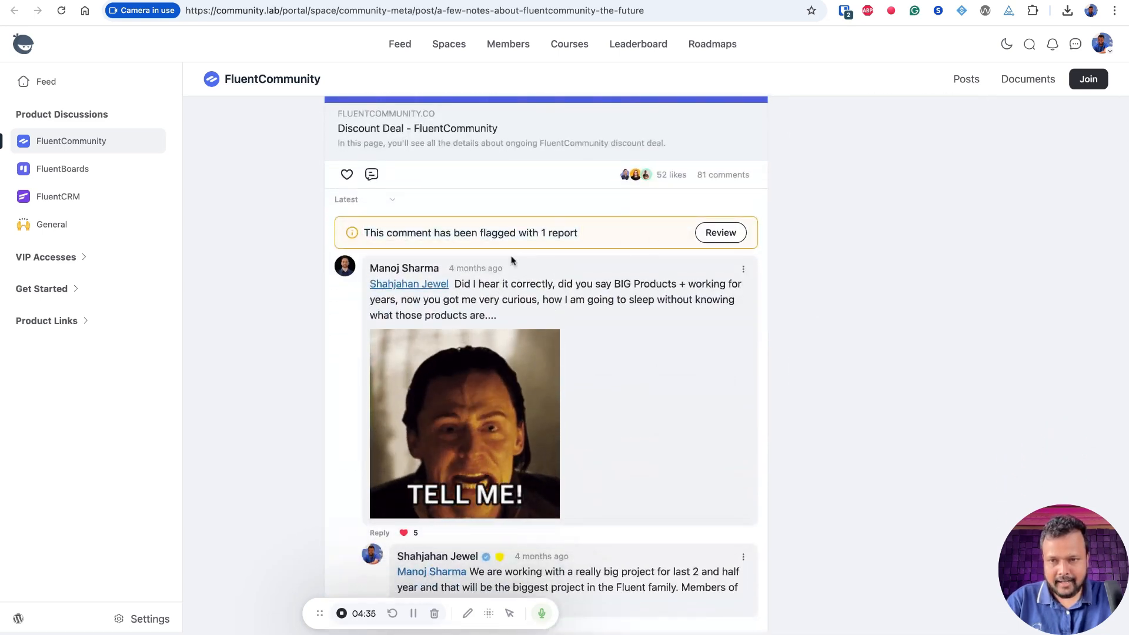
pyautogui.tripleClick(368, 235)
pyautogui.click(624, 232)
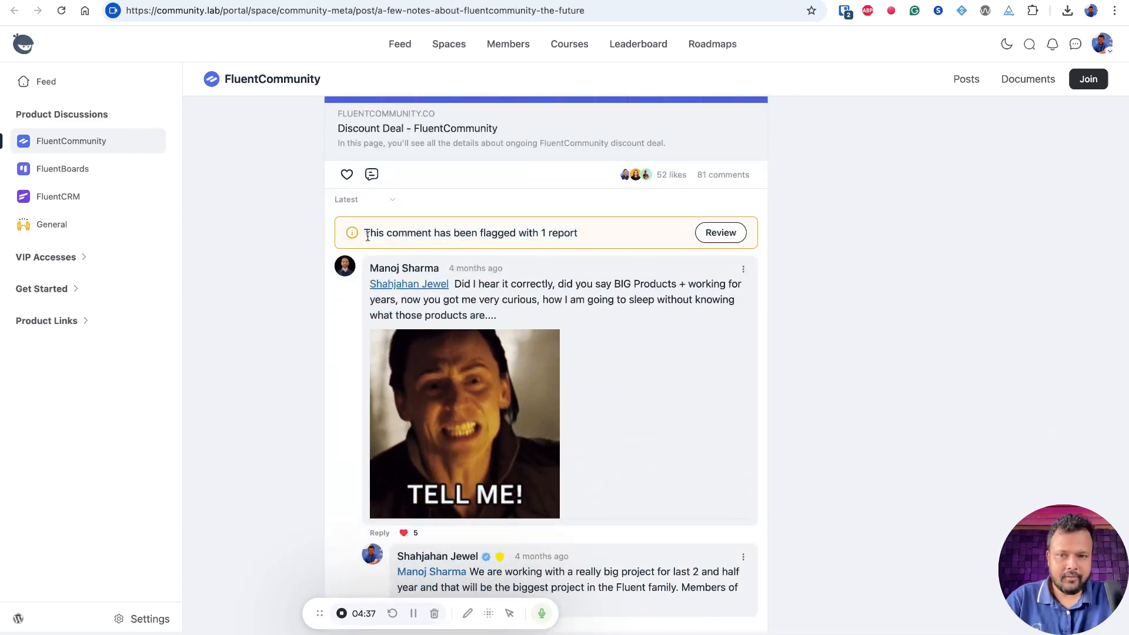
pyautogui.scroll(-1, 624, 232)
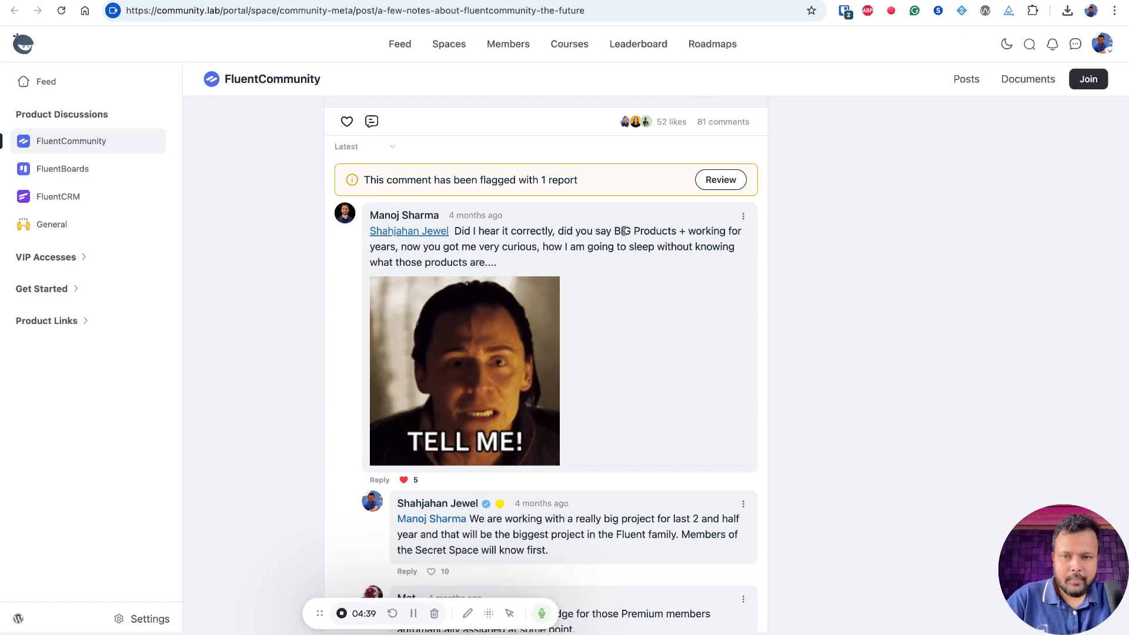
# Unpublish the reported comment from its moderation review and return to the post it belongs to.
pyautogui.click(720, 179)
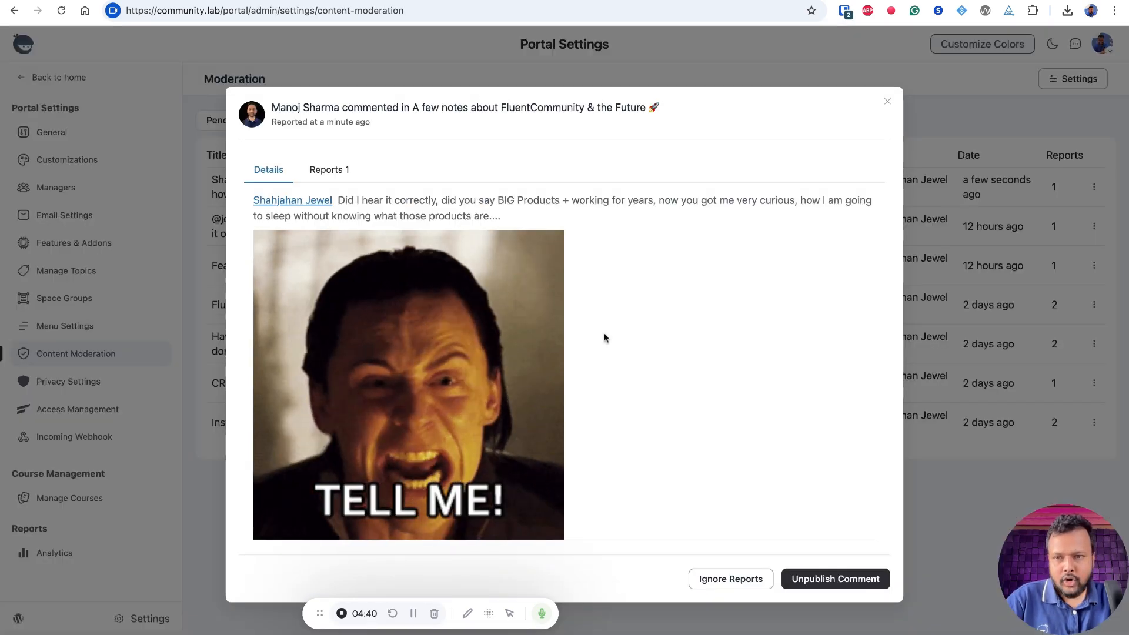
pyautogui.click(826, 579)
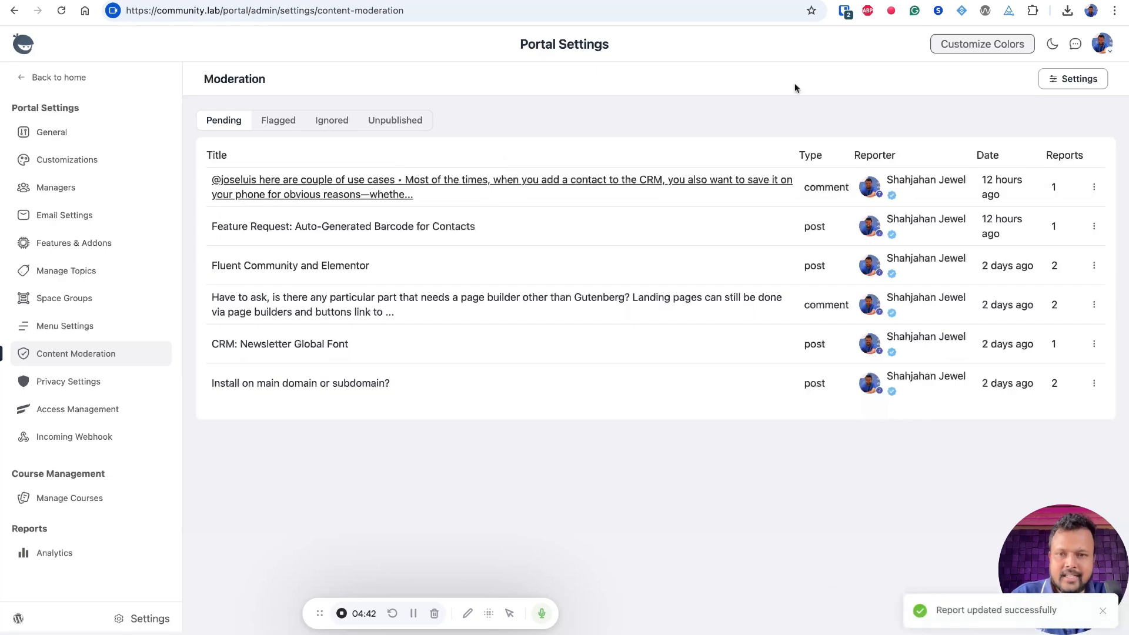
pyautogui.hotkey('alt', 'Left')
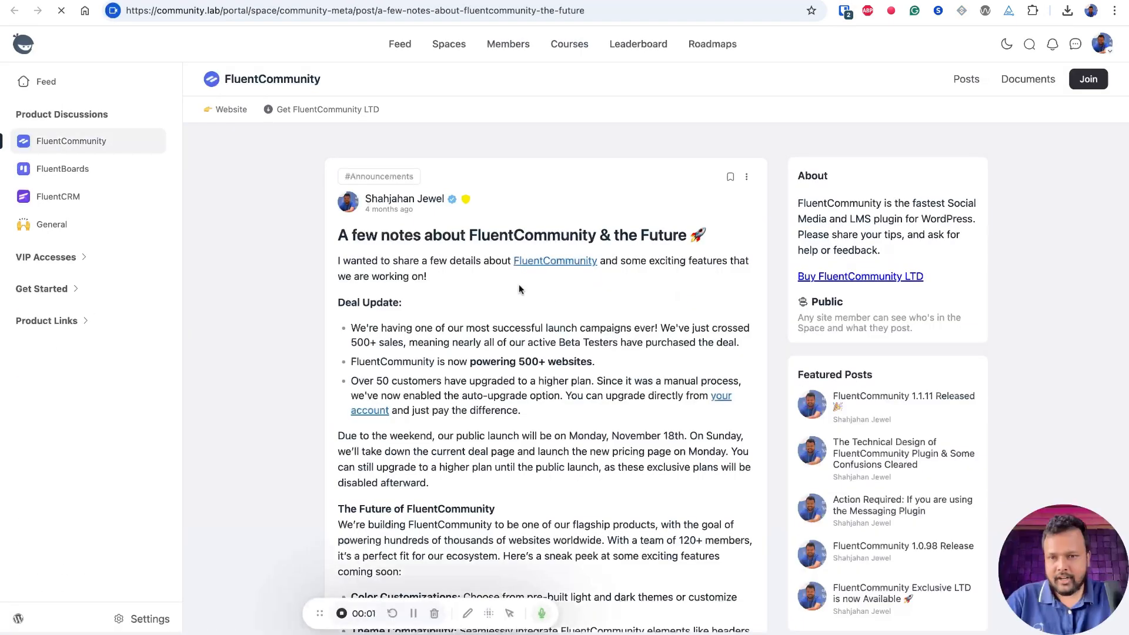
# Publish the "Did I hear it correctly" comment again from the list of unpublished content and reload its post.
pyautogui.scroll(-15, 519, 284)
pyautogui.scroll(-4, 520, 288)
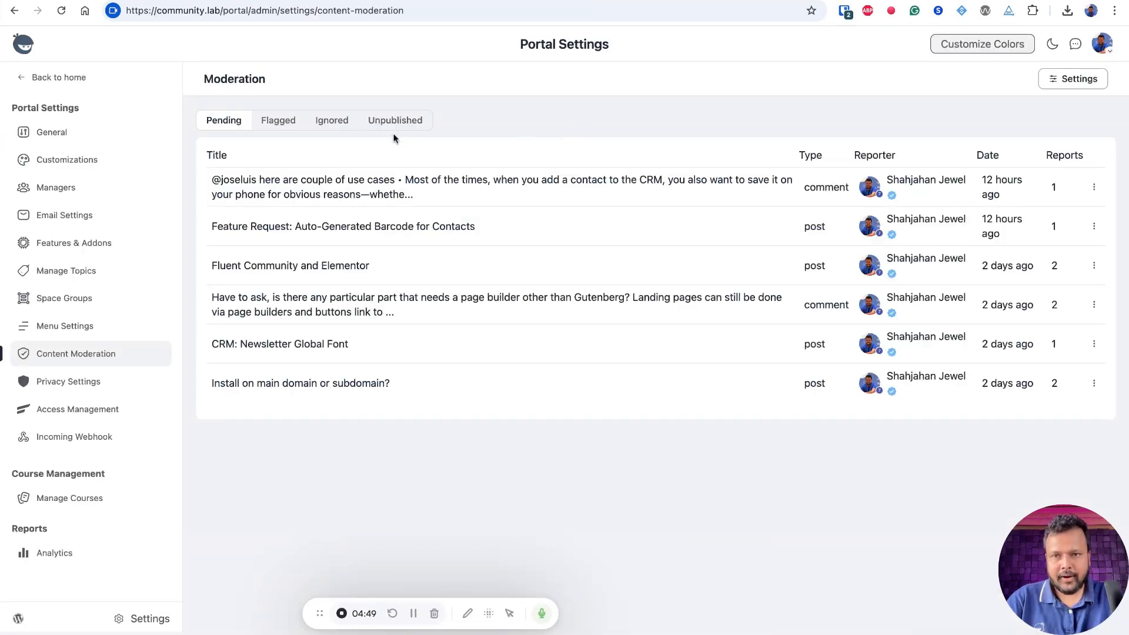
pyautogui.click(399, 125)
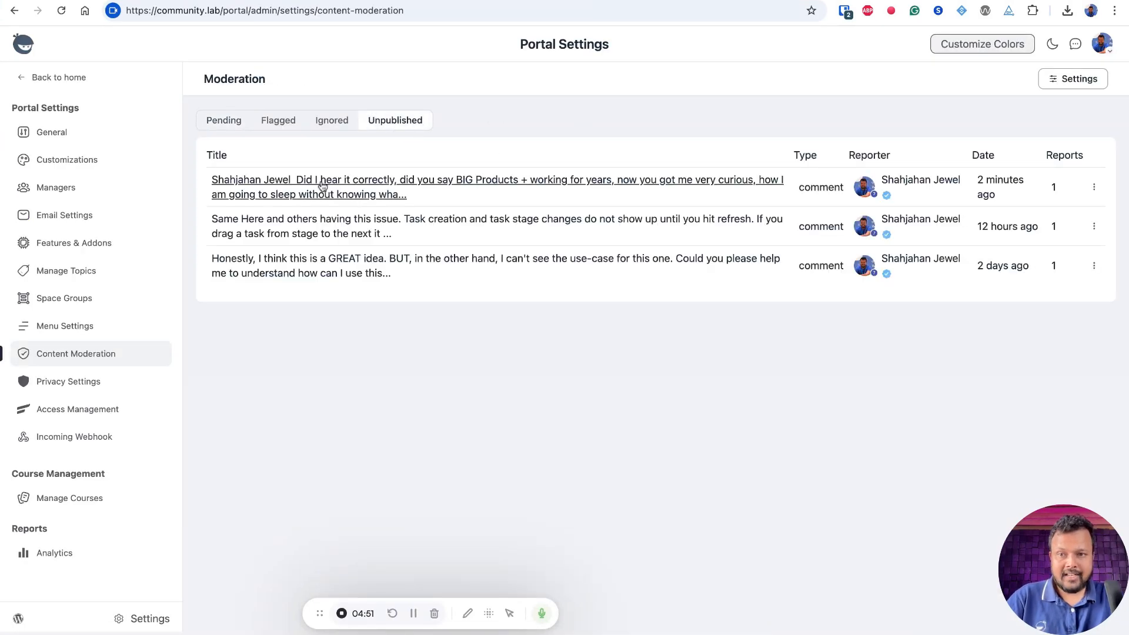
pyautogui.click(461, 179)
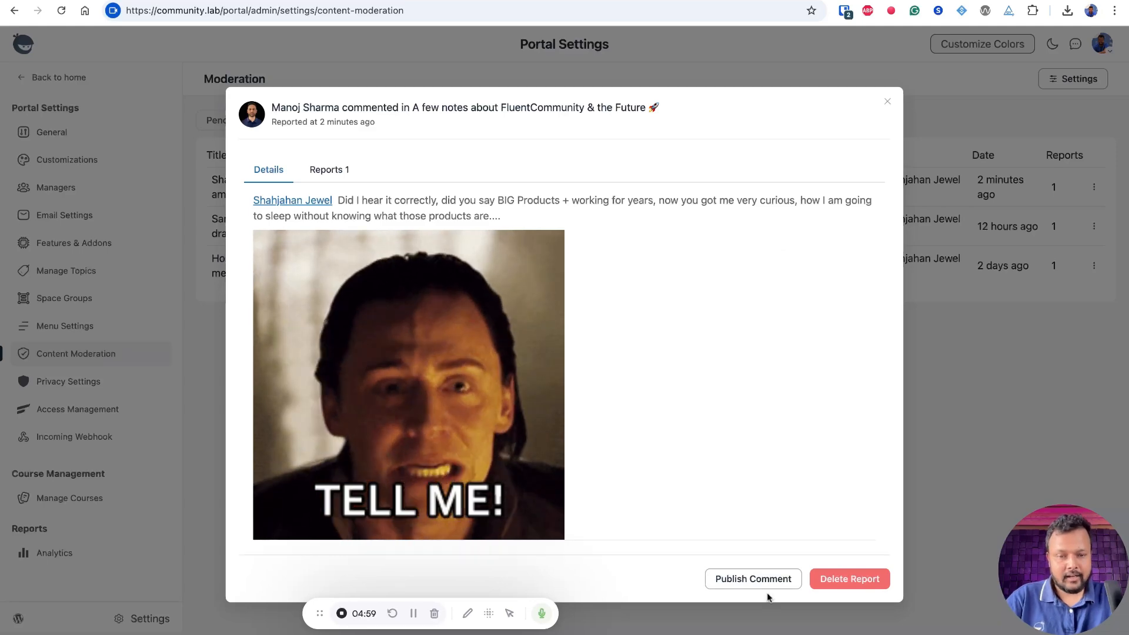
pyautogui.click(753, 578)
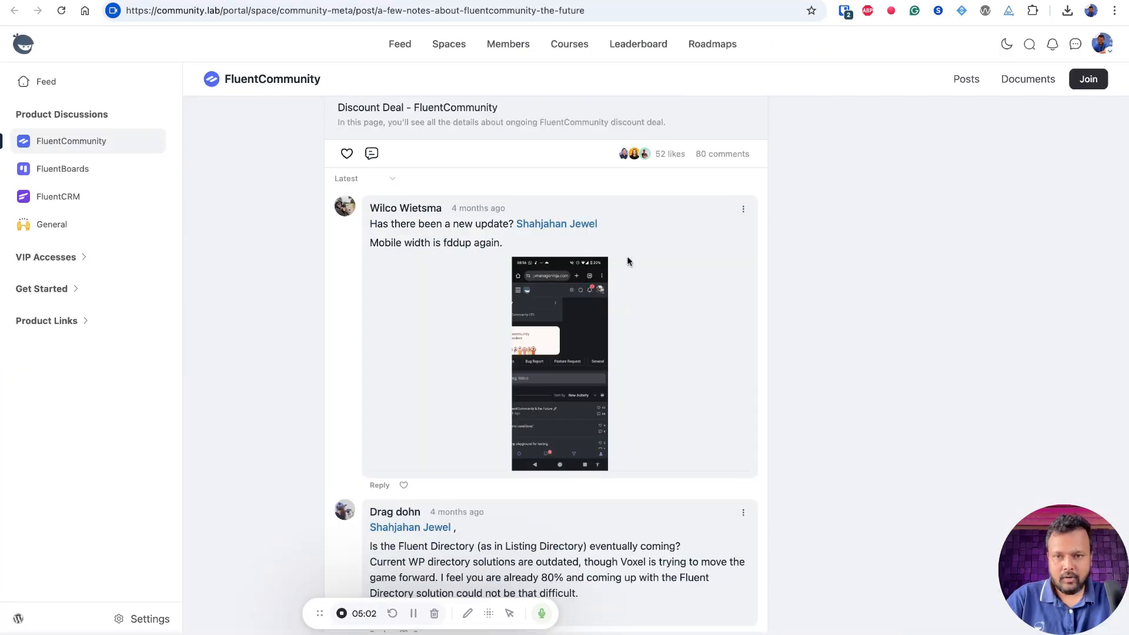
pyautogui.click(61, 10)
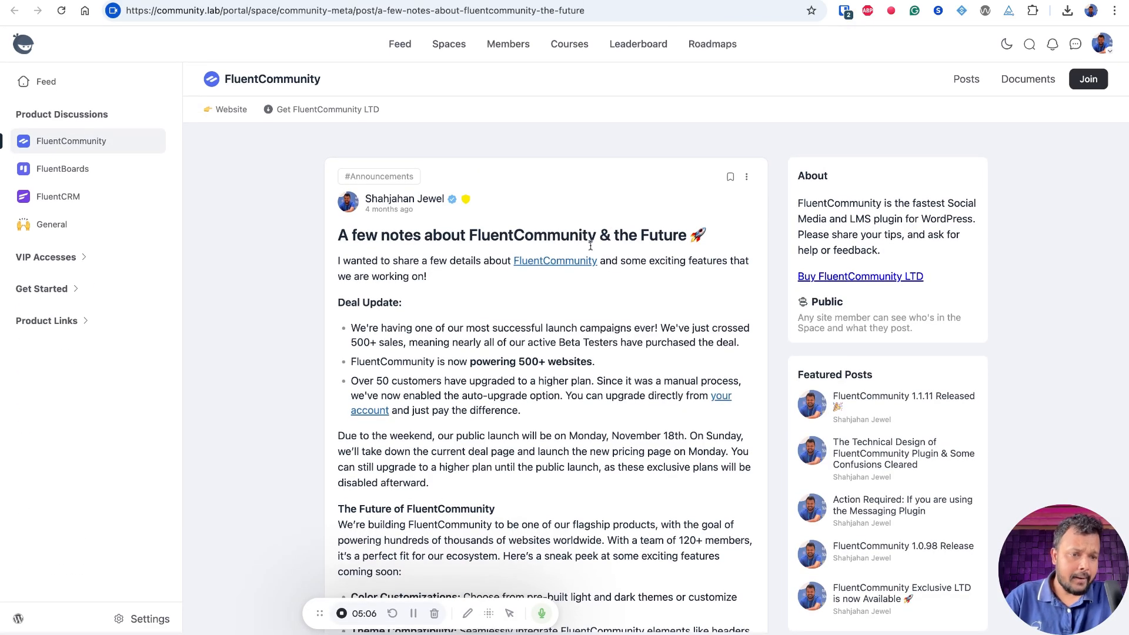
# Start a new post in the feed with the title "hello there" and the text "This is a dummy".
pyautogui.click(405, 46)
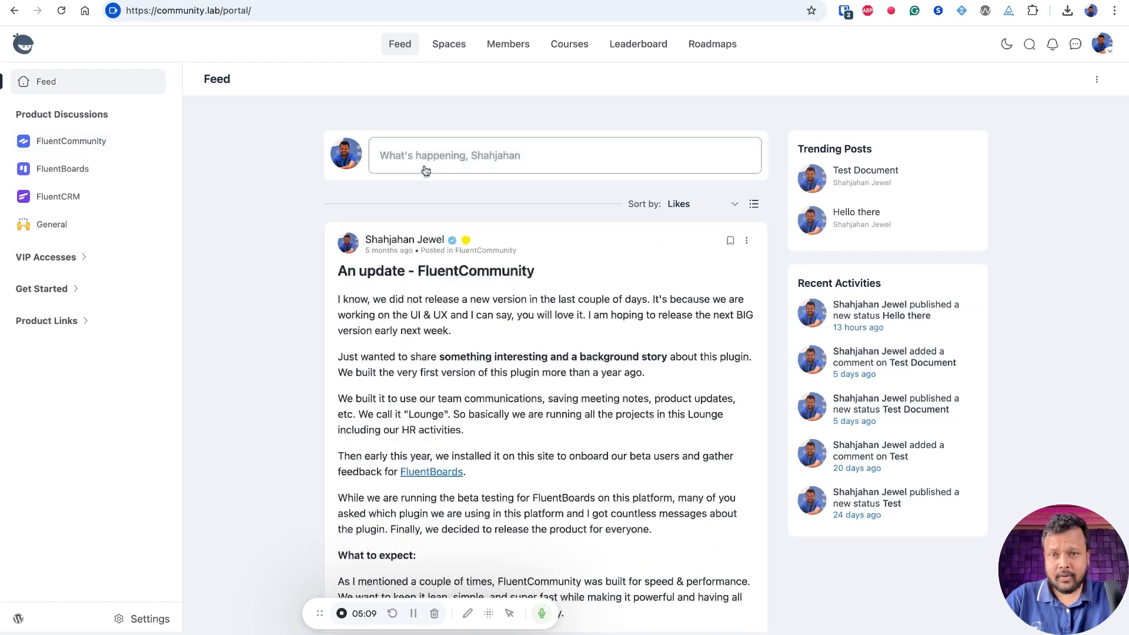
pyautogui.click(447, 186)
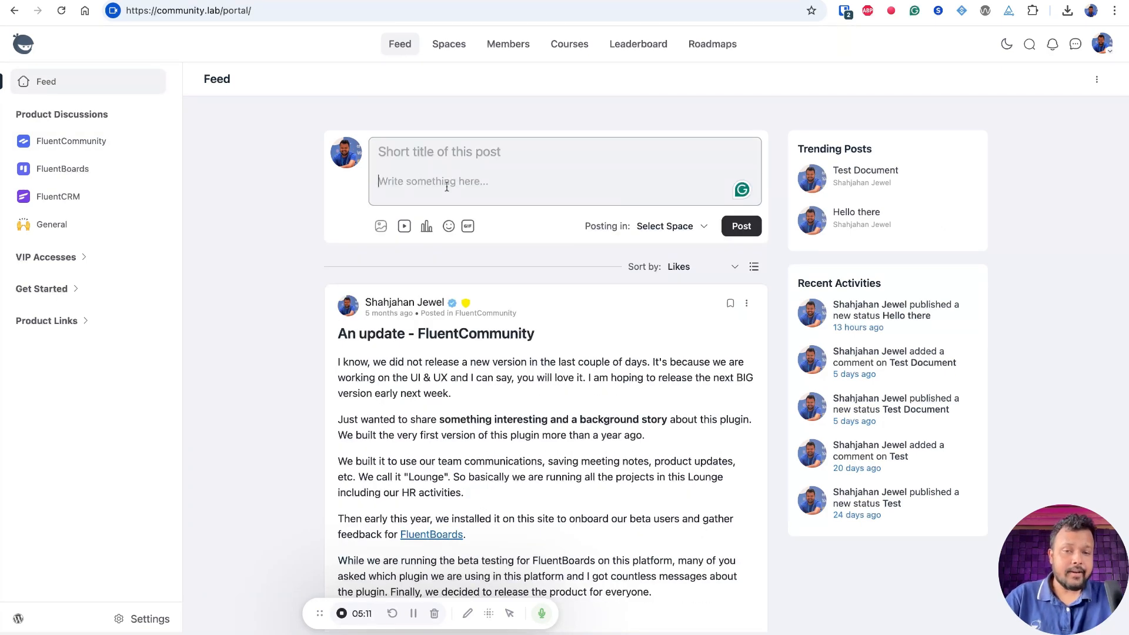
pyautogui.write('here ')
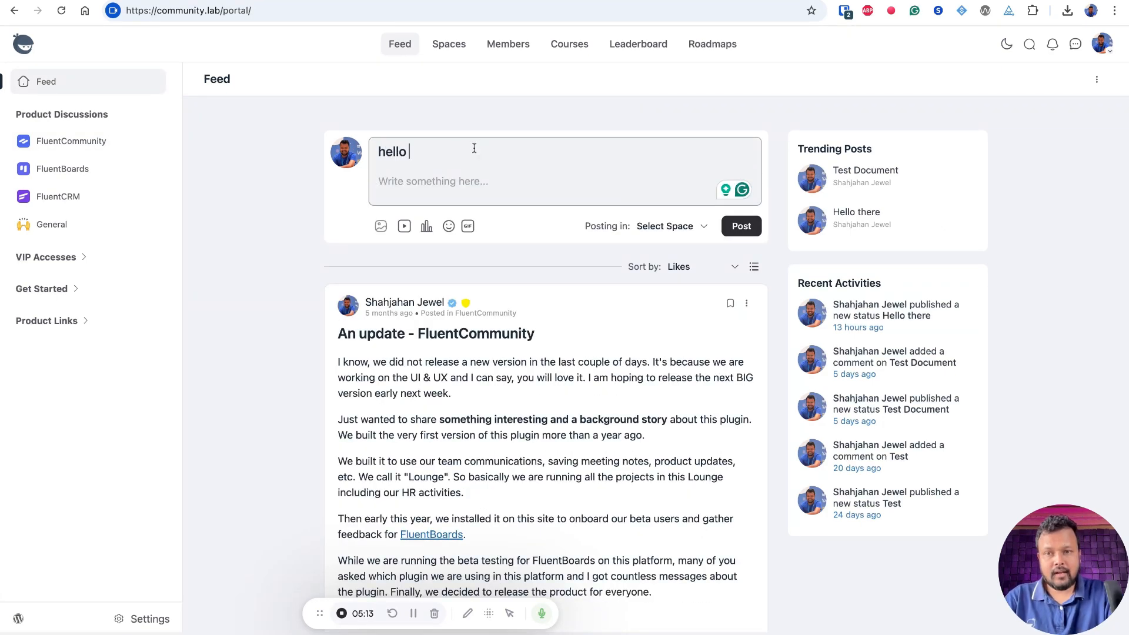
pyautogui.write('This is a dummy')
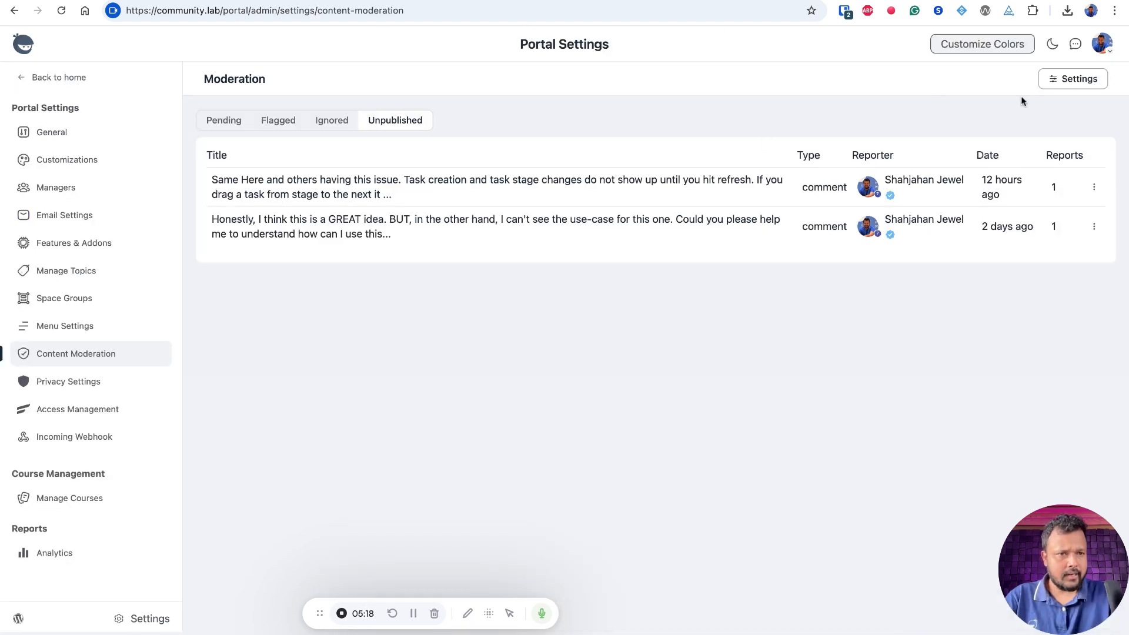
# Check the profanity filter words in the Content Moderation settings and leave the settings as they are.
pyautogui.click(1073, 79)
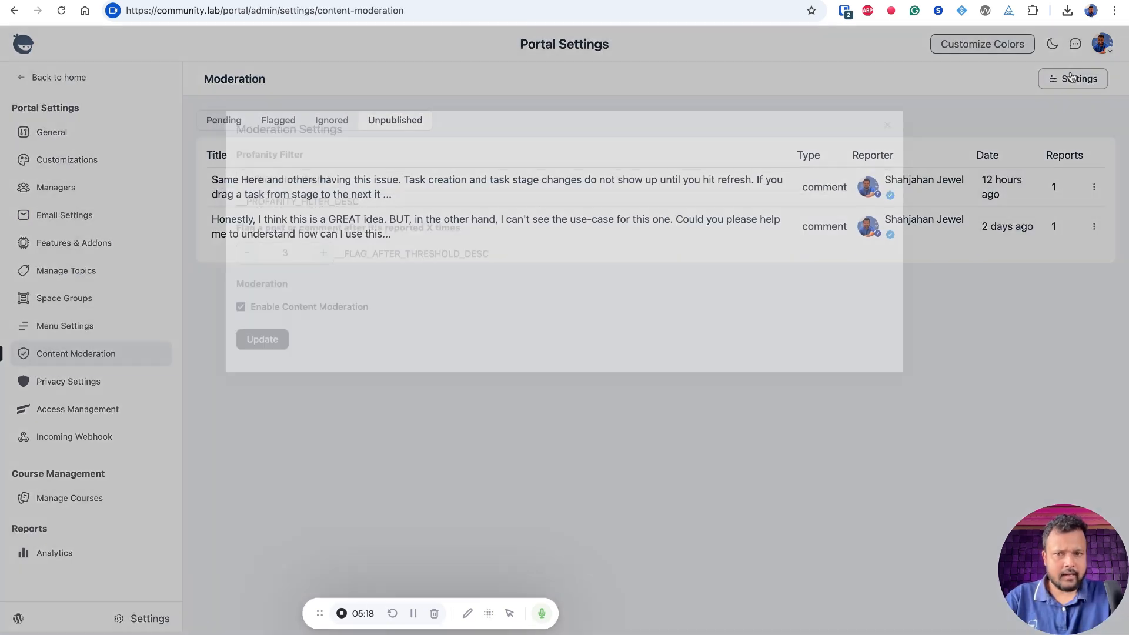
pyautogui.doubleClick(270, 184)
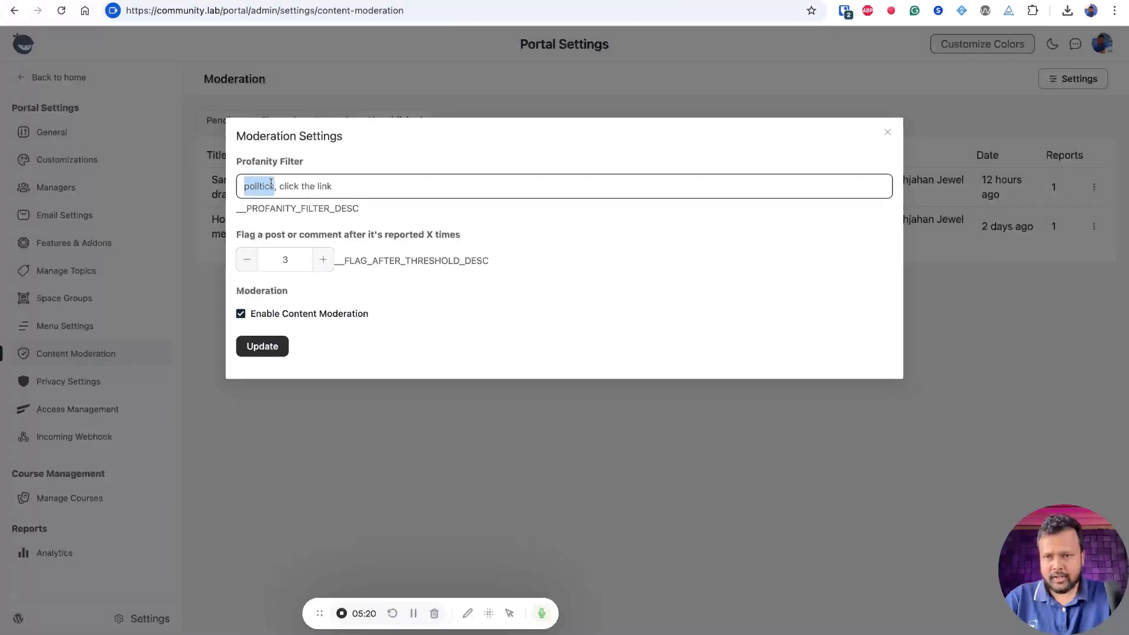
pyautogui.click(892, 137)
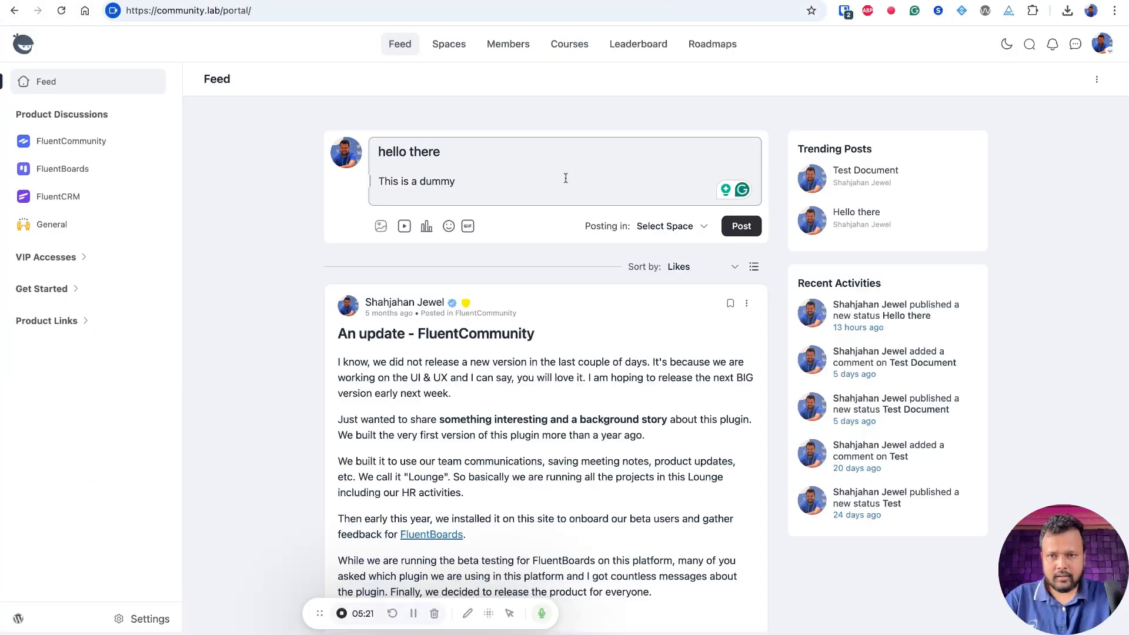
# Complete the text with "politics content that should not be publushed" and publish the post in the FluentCommunity space under the General topic.
pyautogui.write('politics content that should not be published')
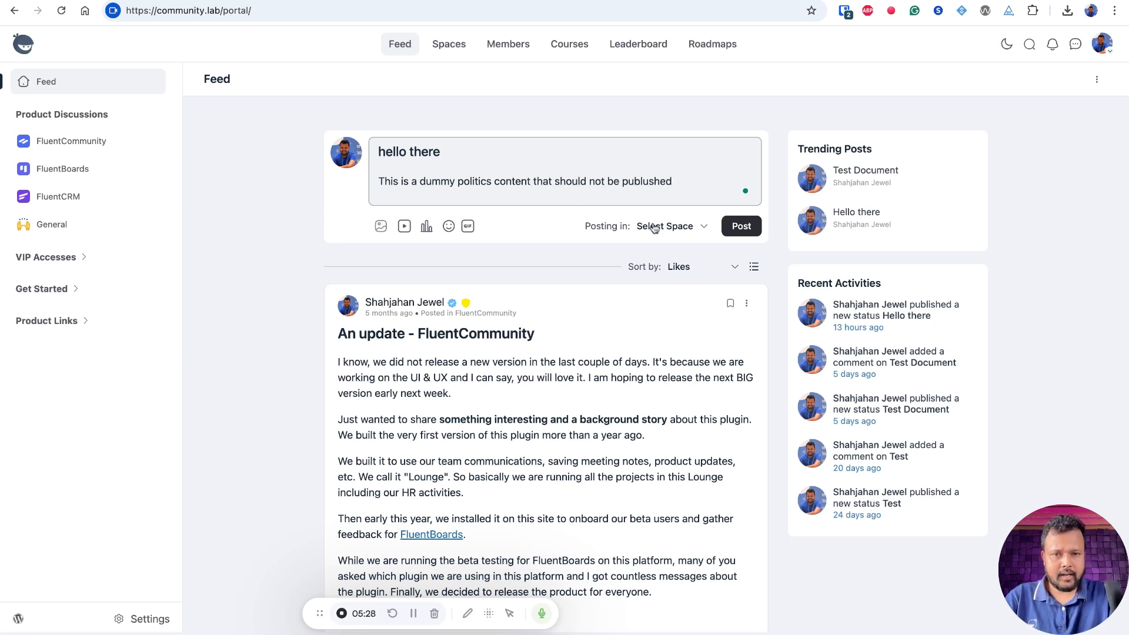
pyautogui.click(654, 228)
pyautogui.click(680, 277)
pyautogui.click(513, 227)
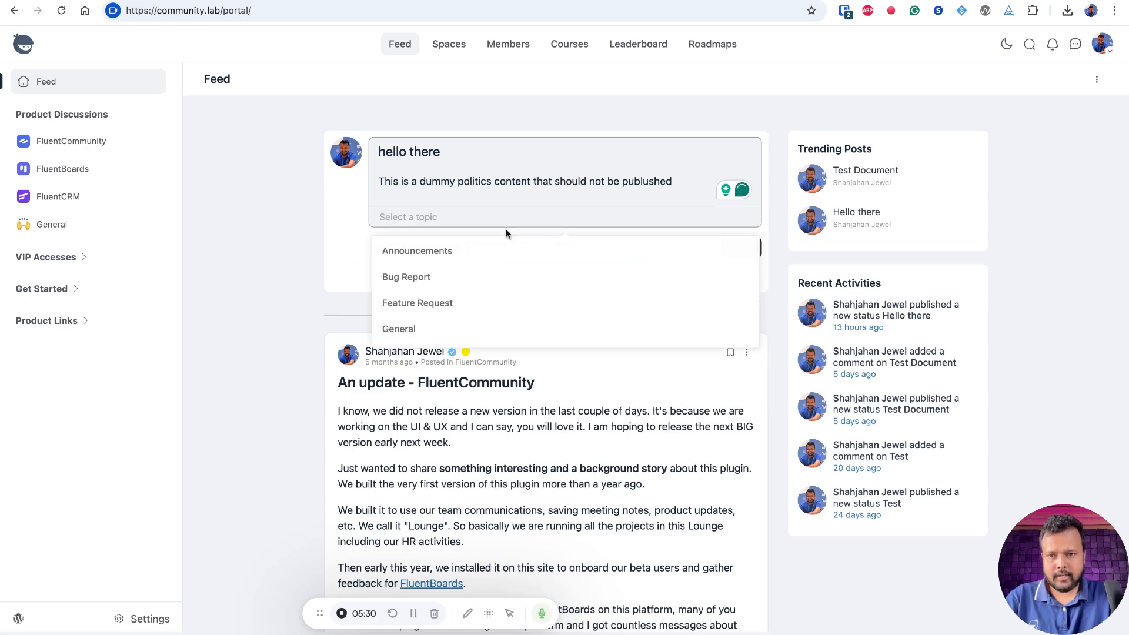
pyautogui.click(433, 328)
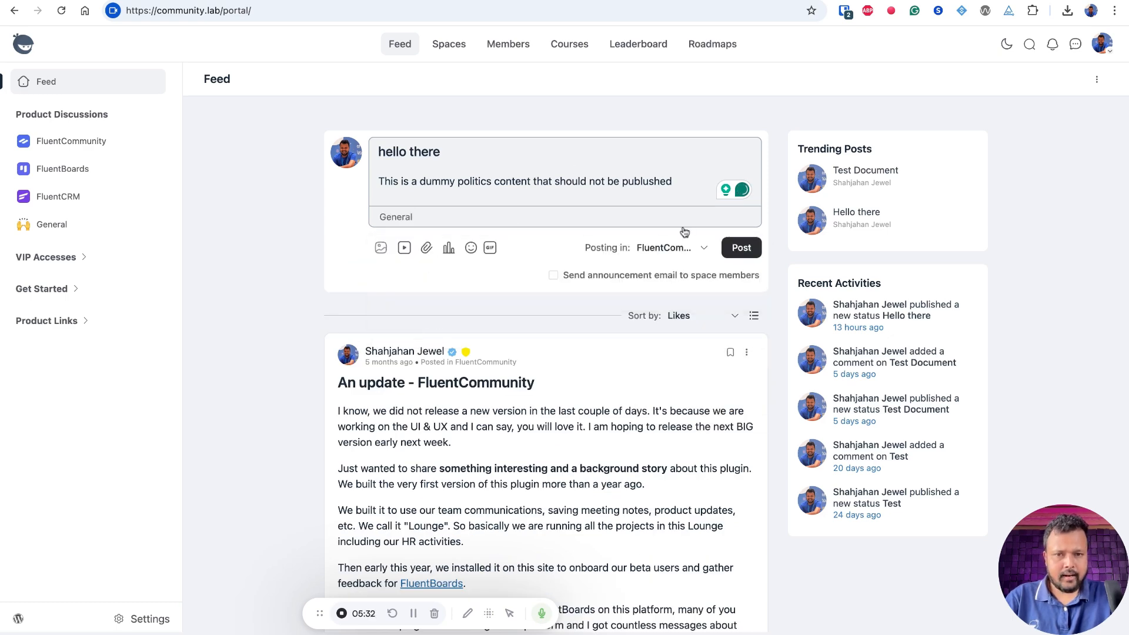
pyautogui.click(739, 247)
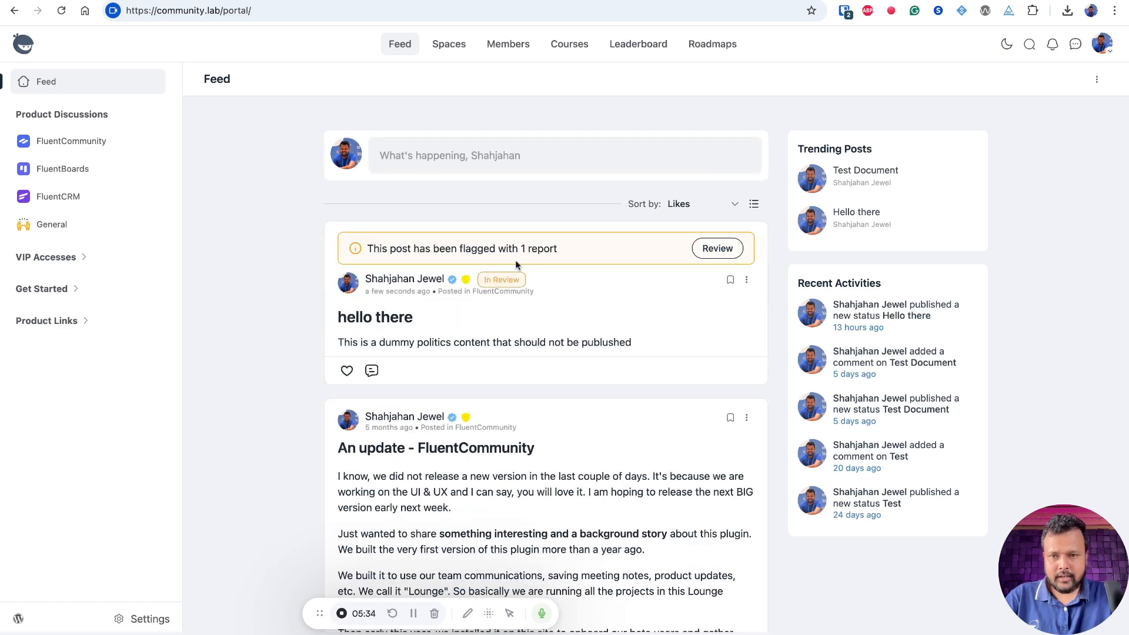
# Examine the flag notice, the review status and the text of the new "hello there" post in the feed.
pyautogui.tripleClick(365, 249)
pyautogui.click(365, 249)
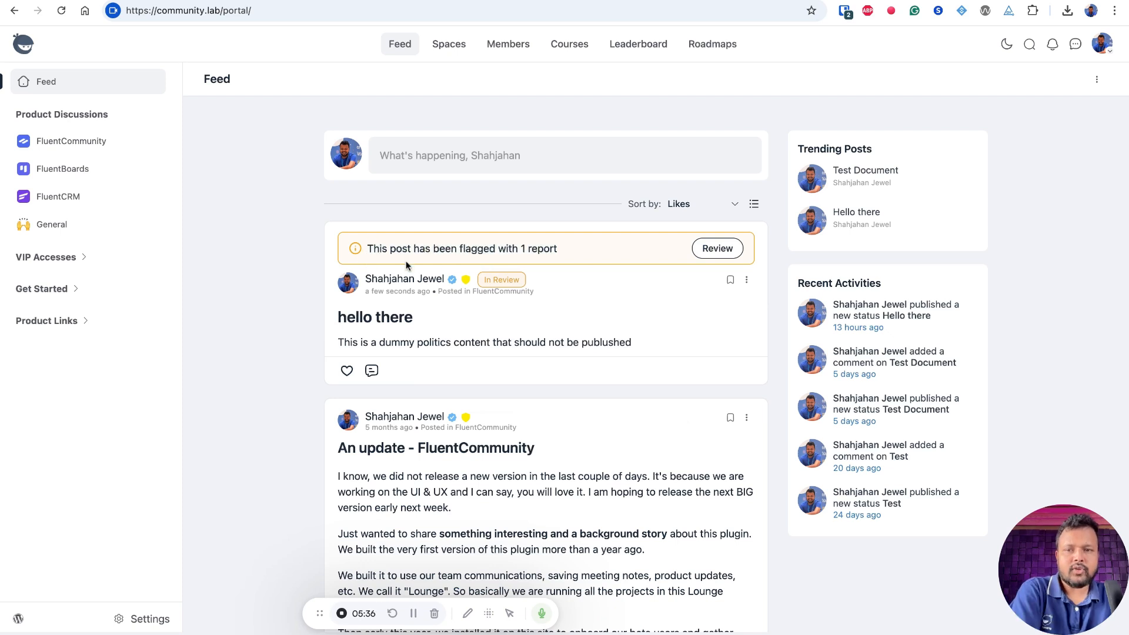
pyautogui.tripleClick(443, 250)
pyautogui.click(559, 243)
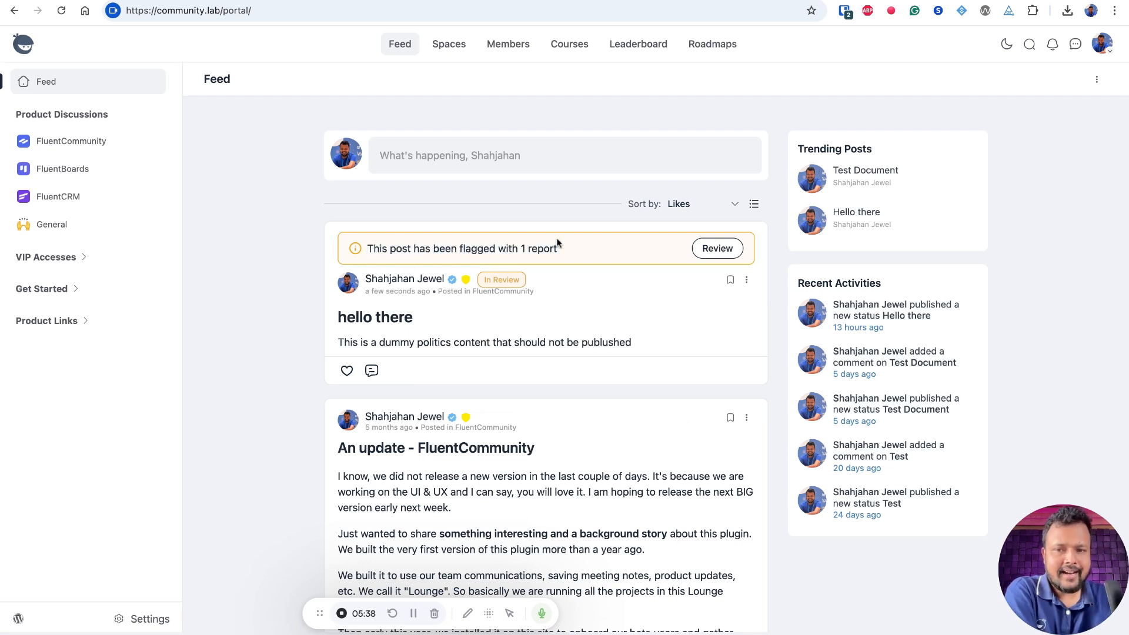
pyautogui.tripleClick(481, 281)
pyautogui.tripleClick(337, 346)
pyautogui.click(339, 349)
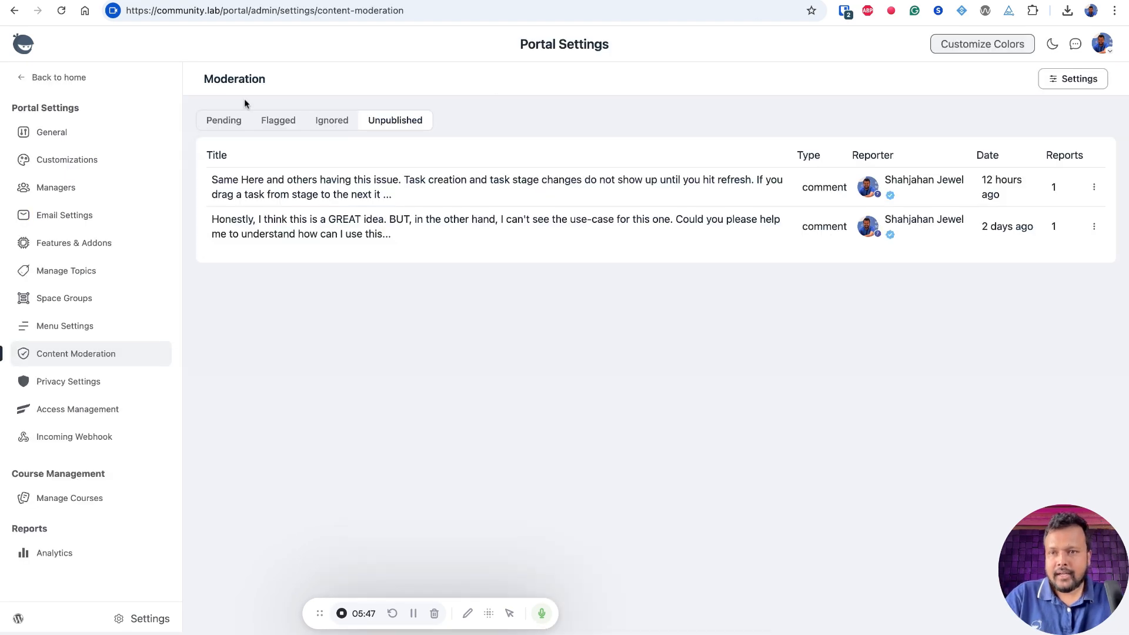
# Open the "hello there" post from the flagged content in Content Moderation and show its reports.
pyautogui.click(224, 120)
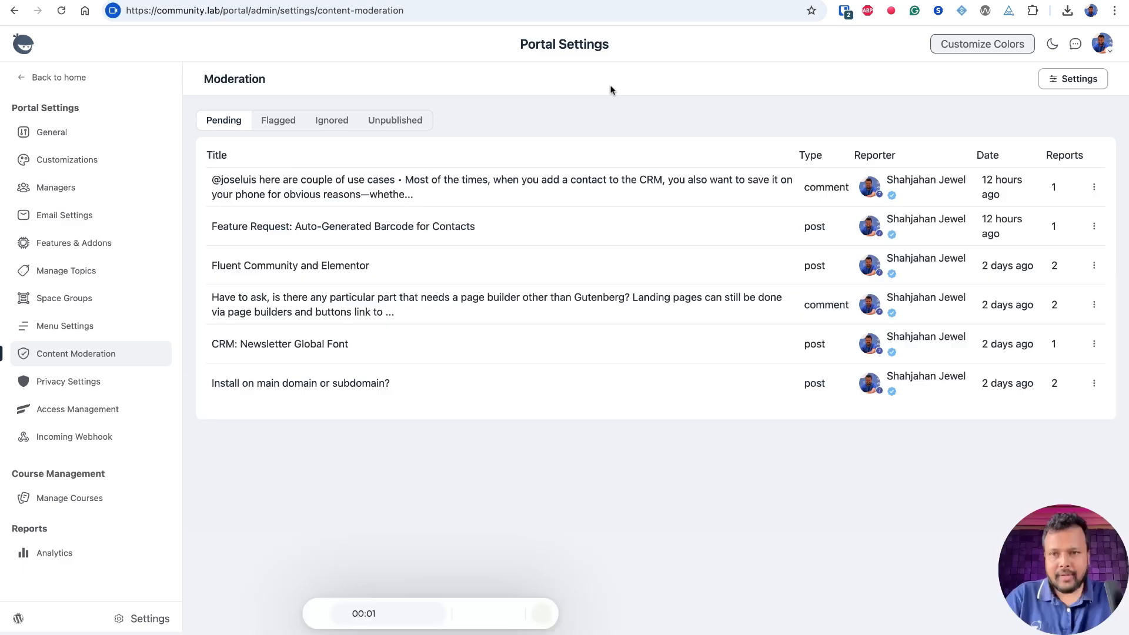
pyautogui.click(269, 122)
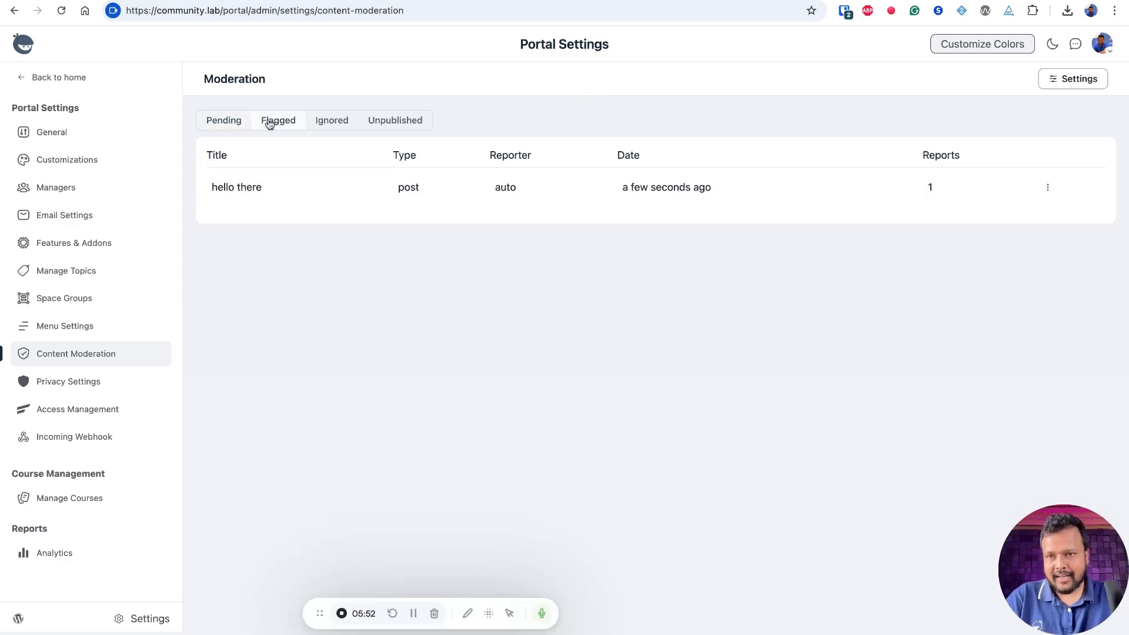
pyautogui.click(238, 189)
pyautogui.tripleClick(242, 245)
pyautogui.click(624, 290)
pyautogui.click(326, 201)
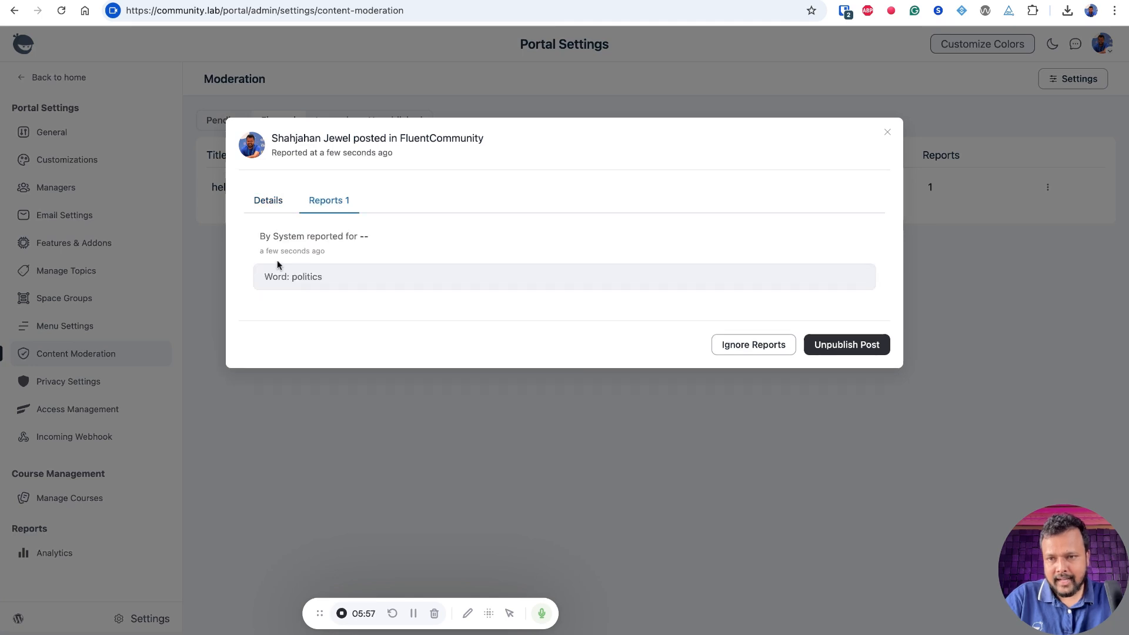
# Examine who reported the "hello there" post and which word is given in the report.
pyautogui.moveTo(257, 243); pyautogui.dragTo(504, 244)
pyautogui.click(504, 244)
pyautogui.tripleClick(267, 276)
pyautogui.click(443, 284)
pyautogui.doubleClick(301, 278)
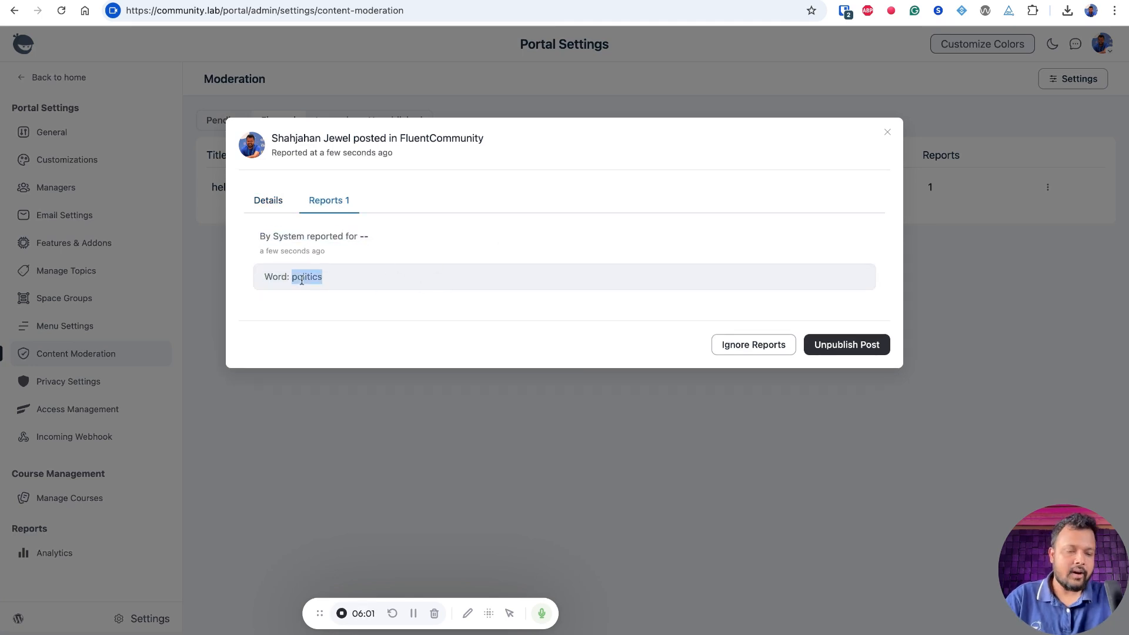
pyautogui.click(301, 278)
pyautogui.doubleClick(304, 278)
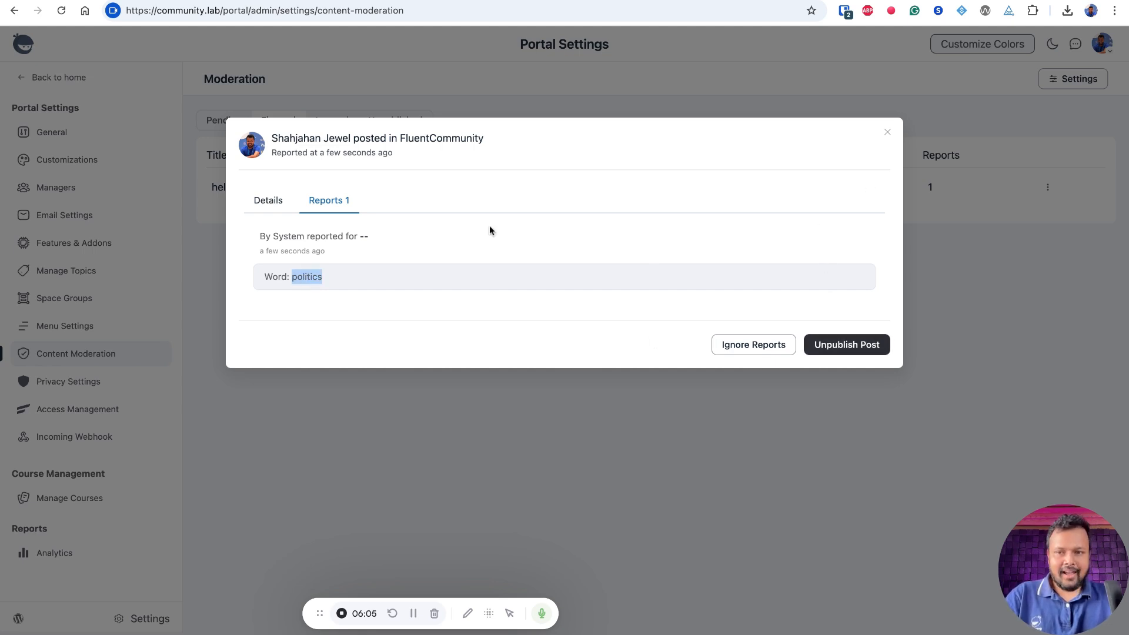
# Ignore the reports on the "hello there" post, then reload the feed and sort it by Latest Posts to check the post.
pyautogui.click(739, 343)
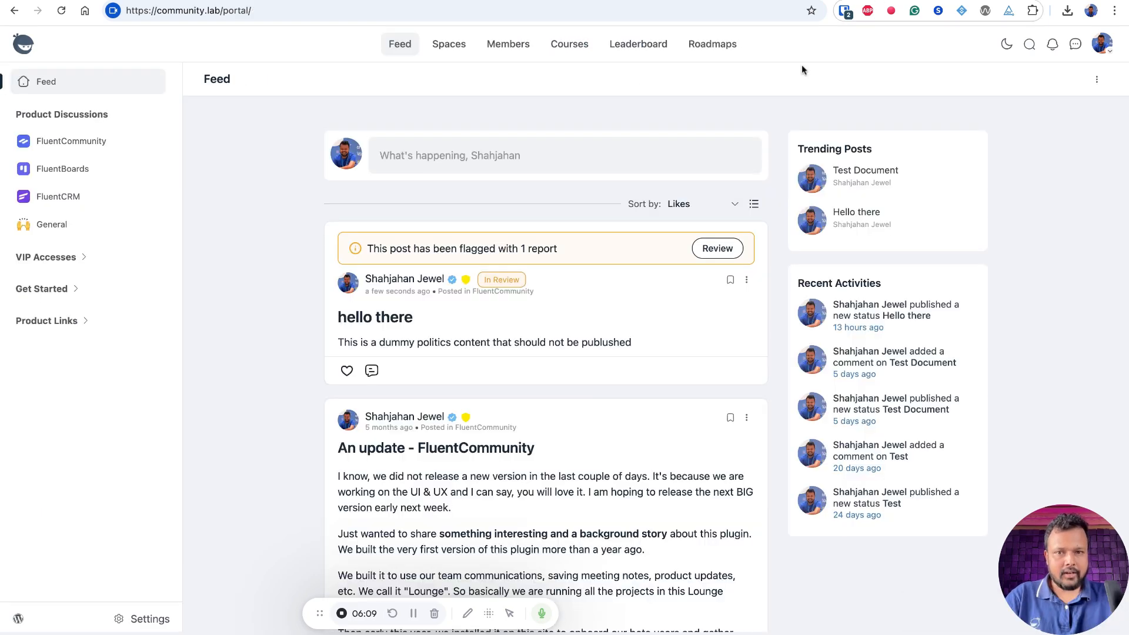
pyautogui.press('super+r')
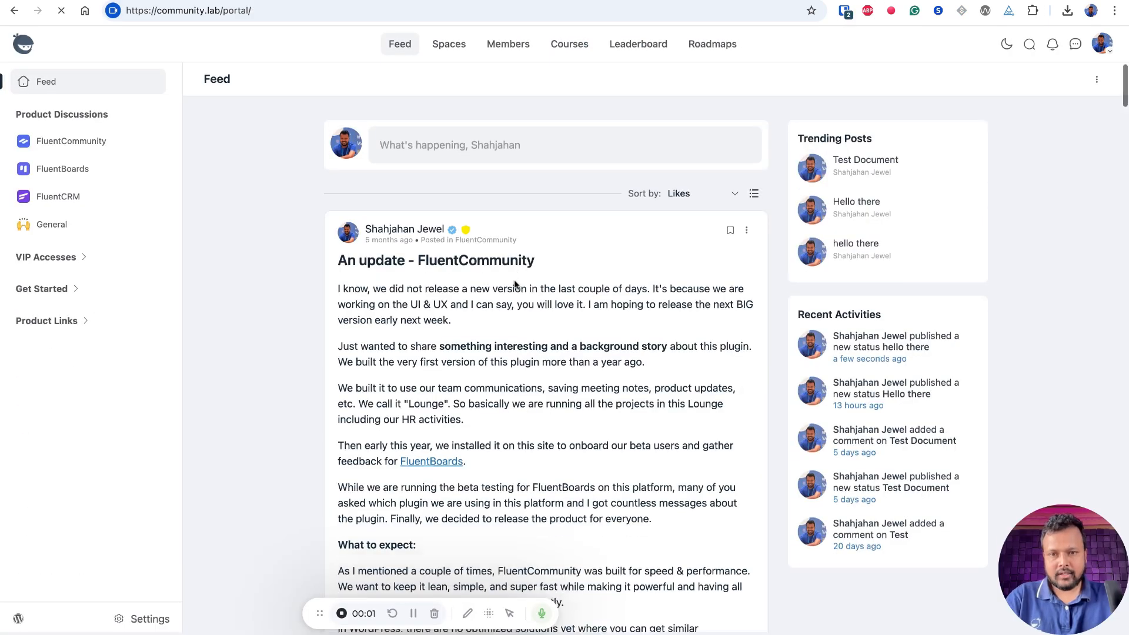
pyautogui.click(694, 204)
pyautogui.click(688, 241)
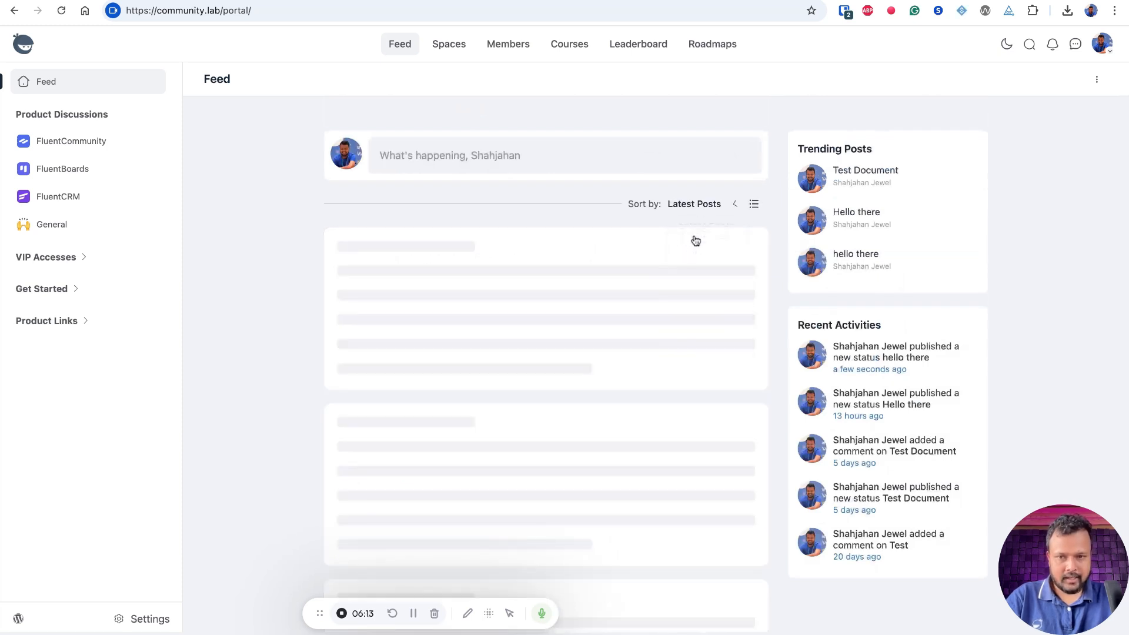
pyautogui.moveTo(338, 297); pyautogui.dragTo(675, 357)
pyautogui.click(675, 357)
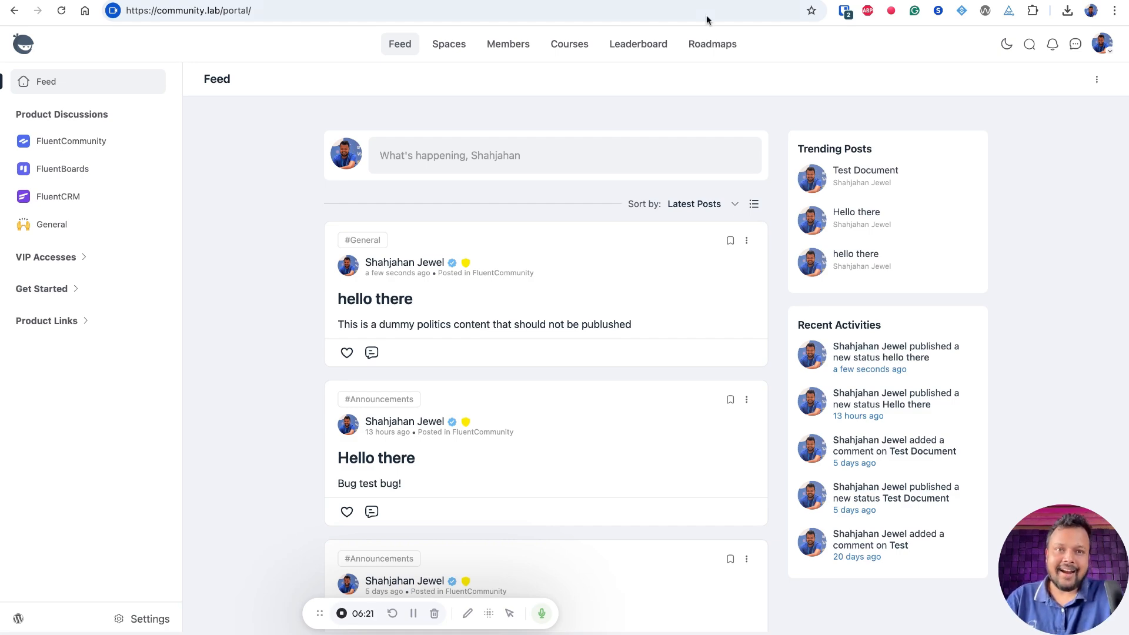
# Switch to the release article preview and read through its Content Moderation section on post and comment moderation.
pyautogui.hotkey('ctrl', 'Tab')
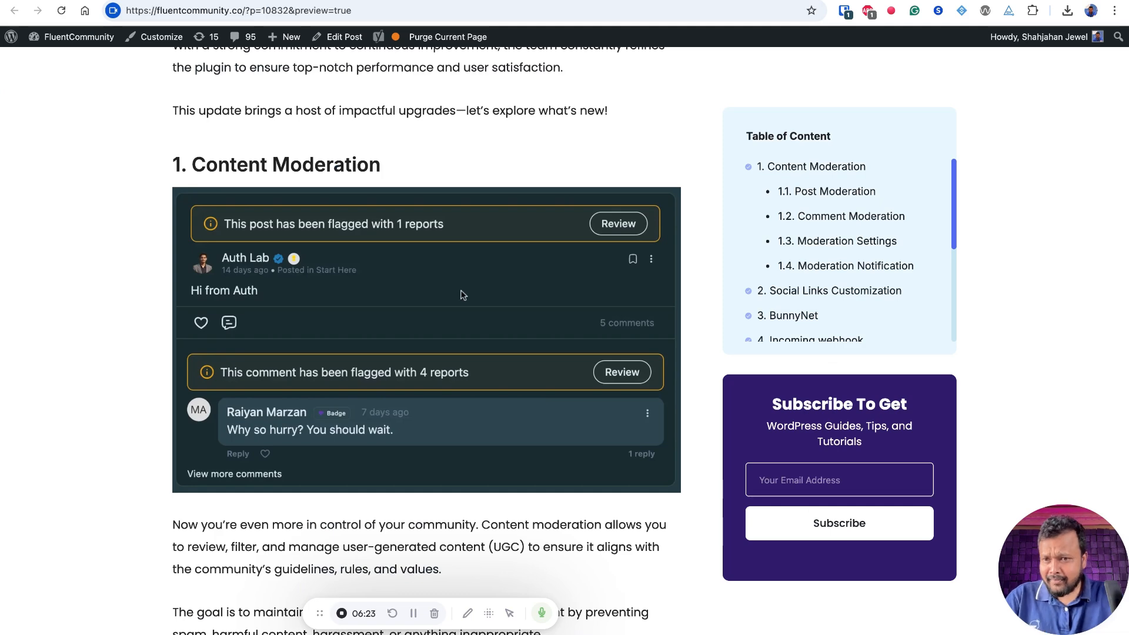
pyautogui.scroll(-6, 463, 295)
pyautogui.scroll(-5, 463, 294)
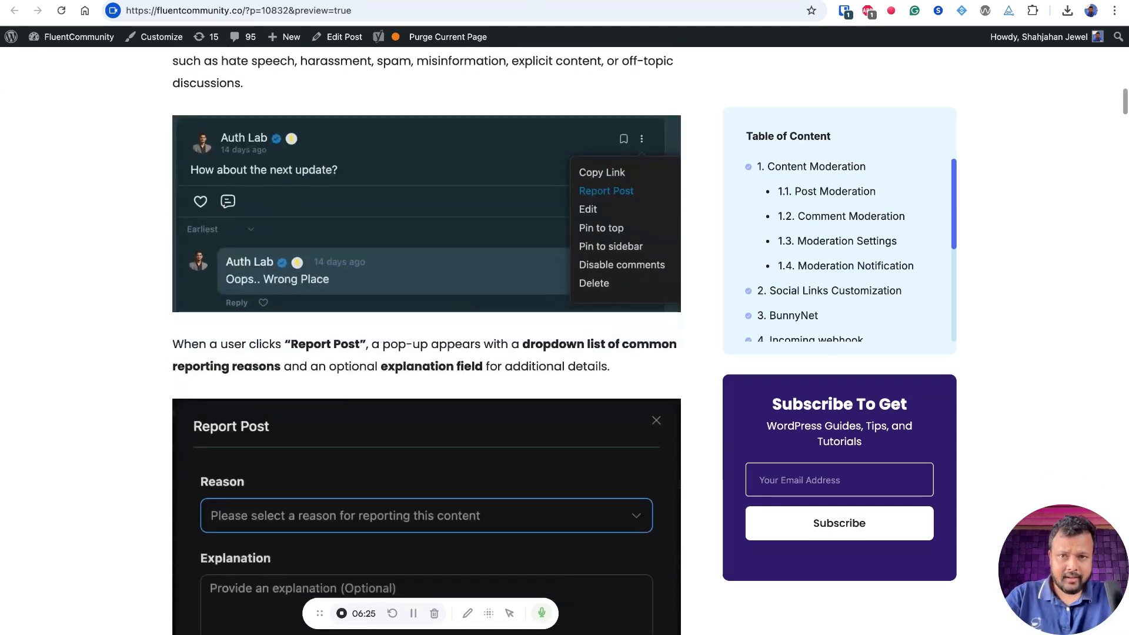
pyautogui.scroll(-12, 463, 294)
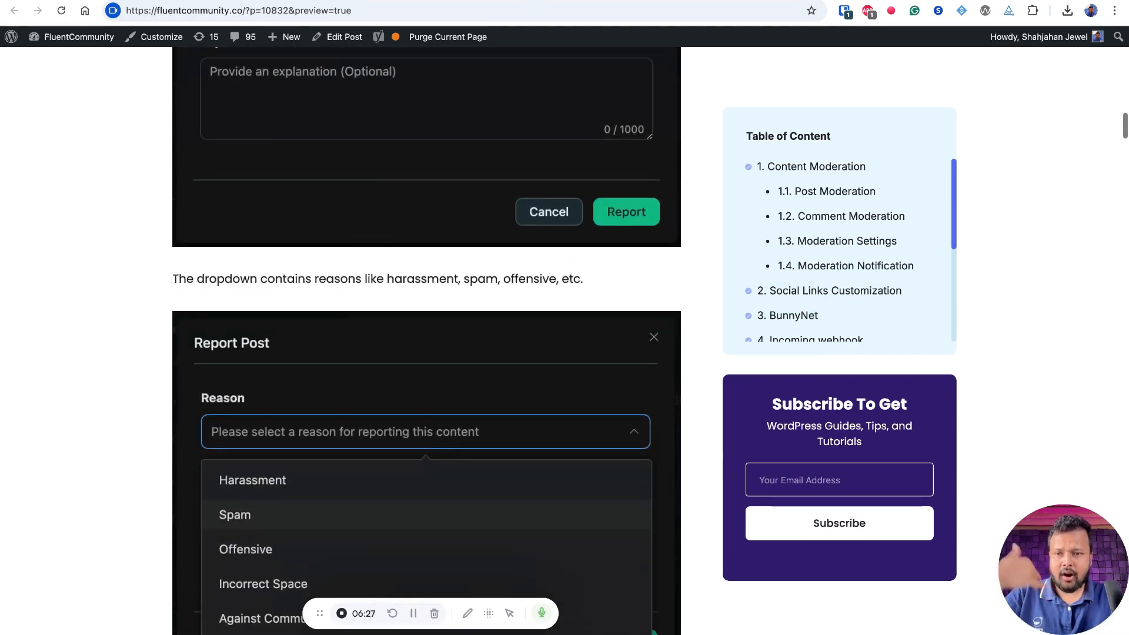
pyautogui.scroll(-12, 471, 236)
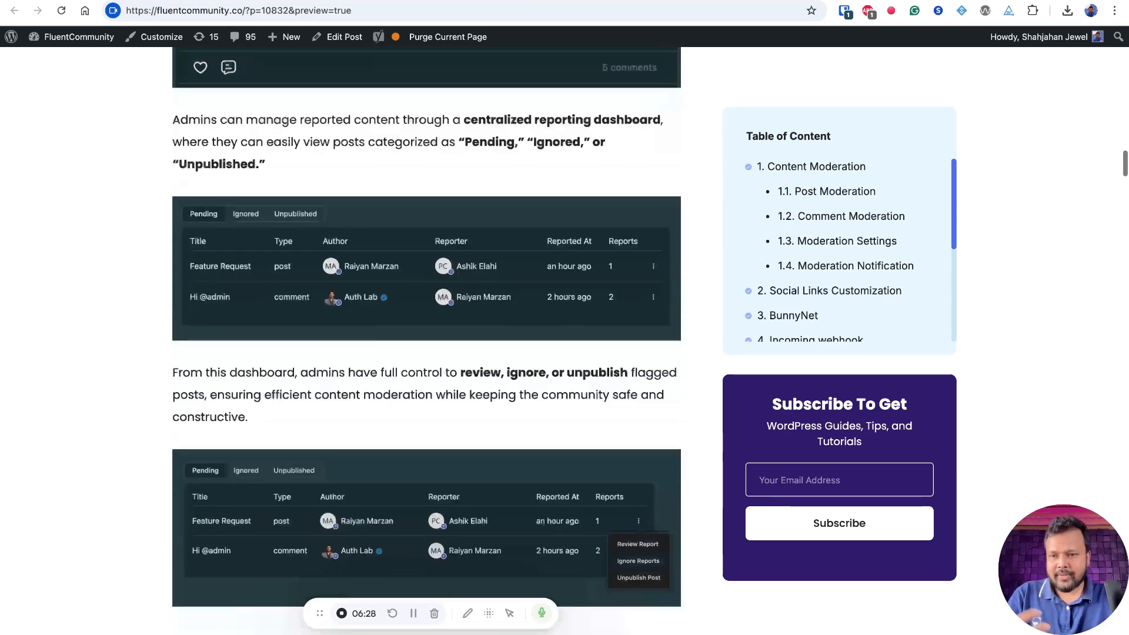
pyautogui.scroll(-5, 471, 235)
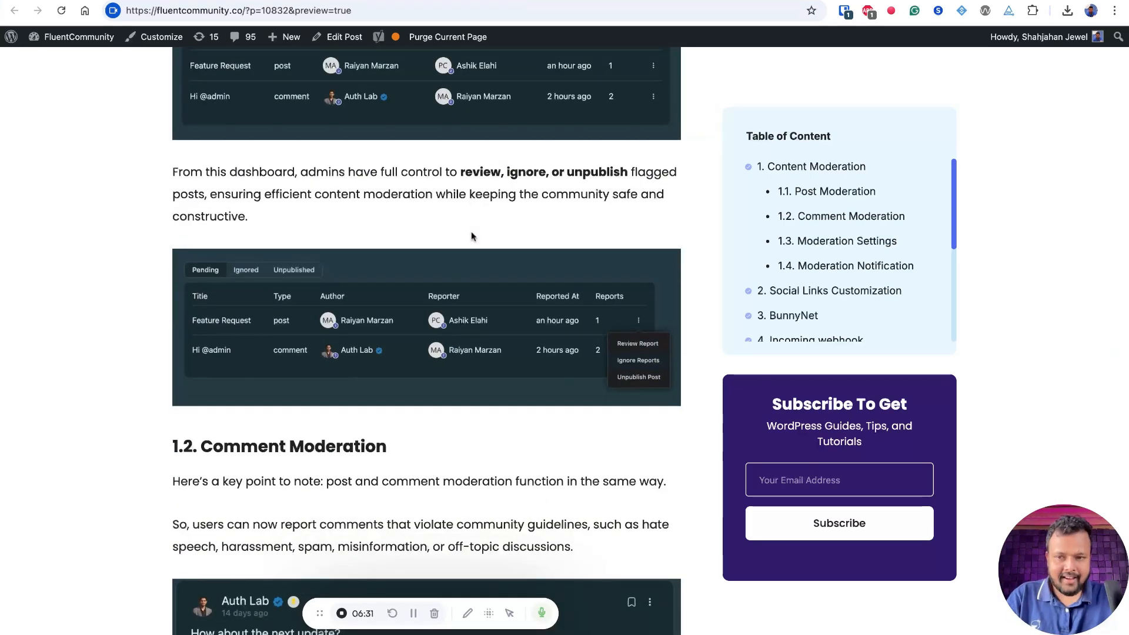
pyautogui.scroll(-2, 471, 235)
pyautogui.scroll(-4, 472, 235)
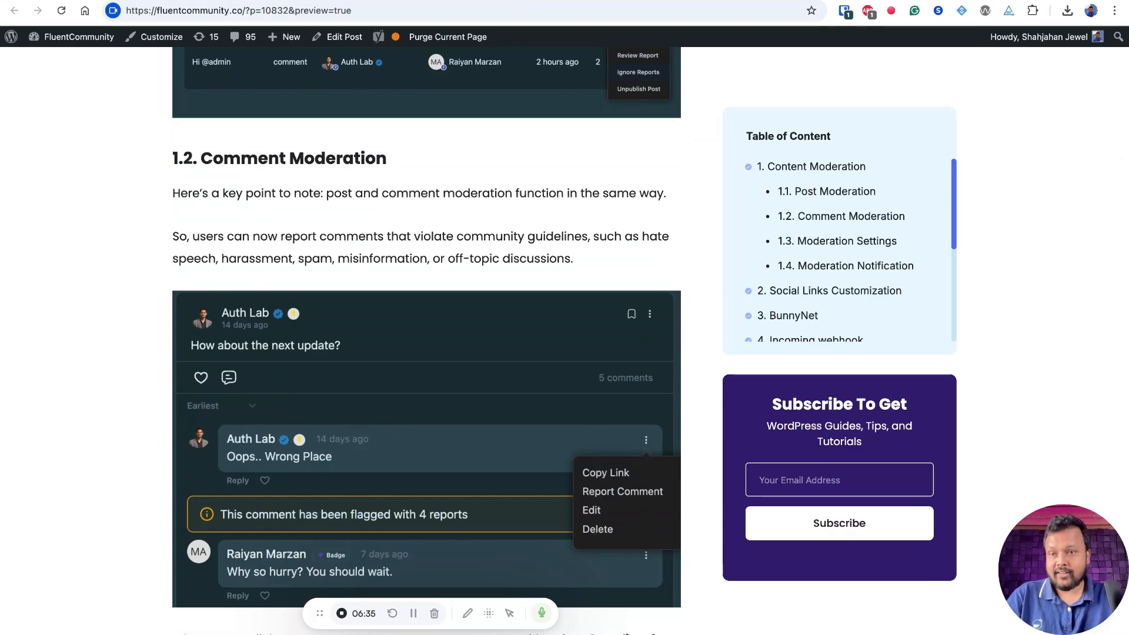
pyautogui.scroll(-20, 472, 235)
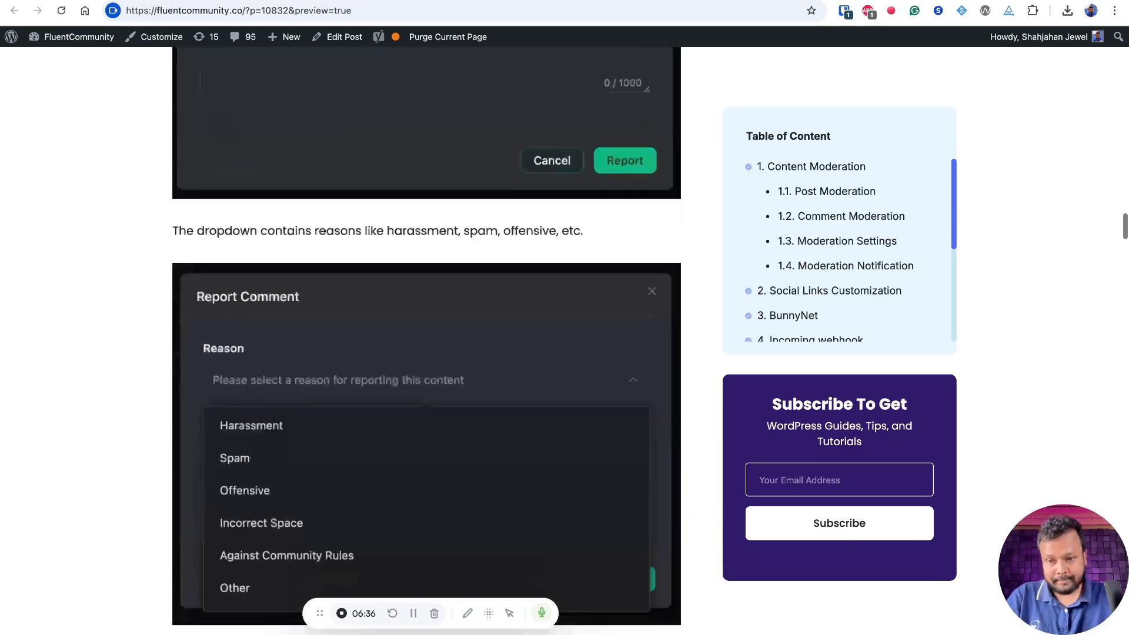
# Read the release article from comment moderation through moderation settings and notifications to Social Links Customization.
pyautogui.scroll(-14, 426, 337)
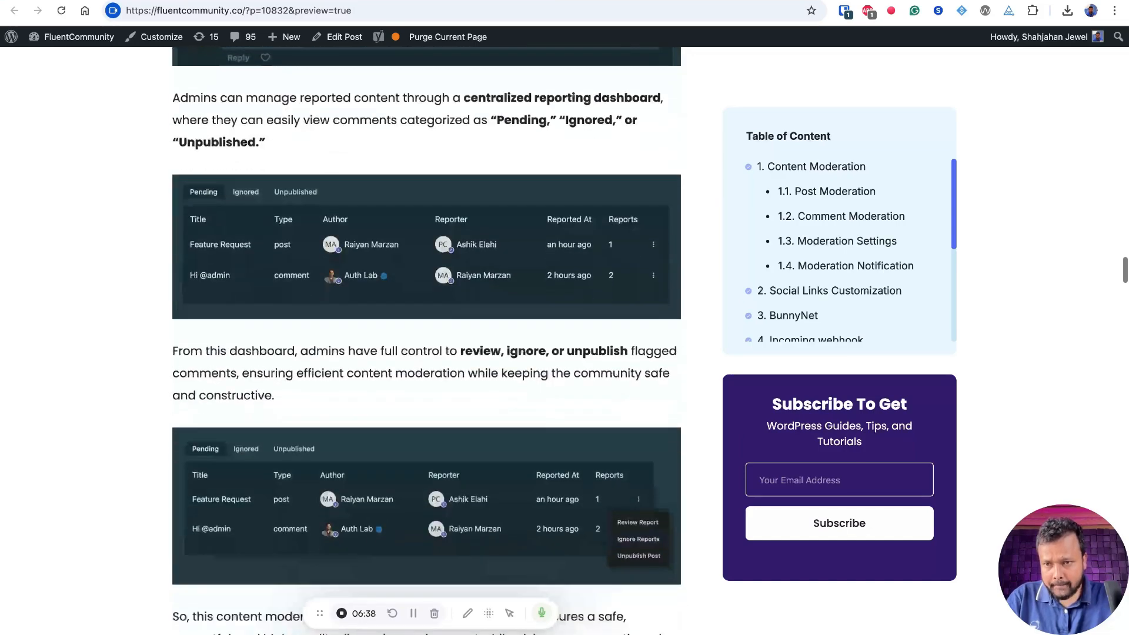
pyautogui.scroll(-12, 471, 86)
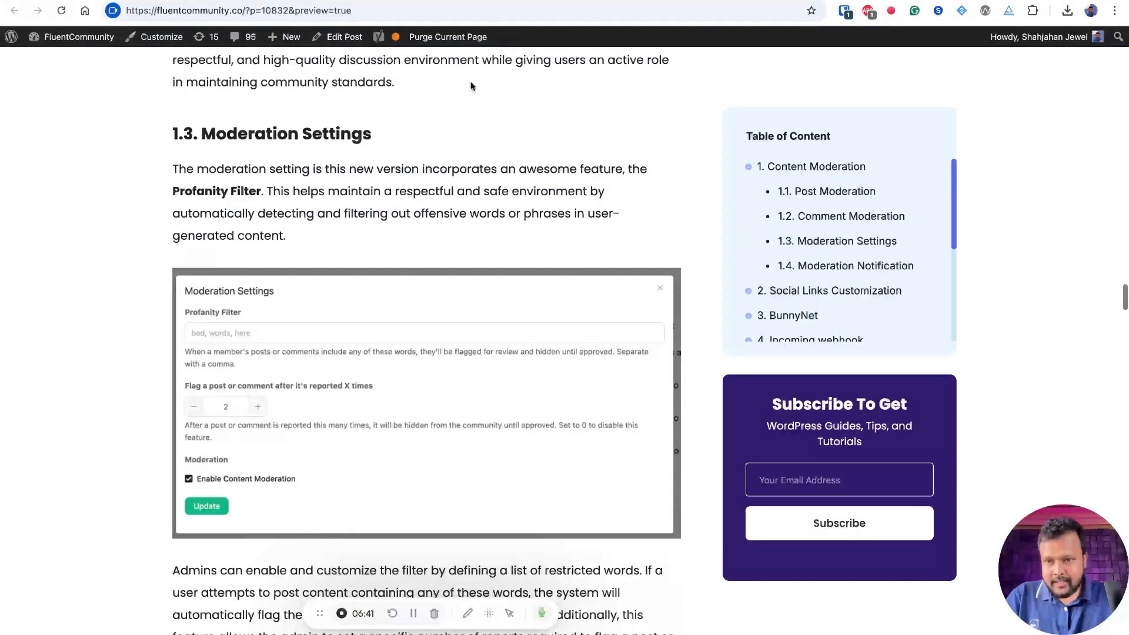
pyautogui.scroll(-10, 436, 274)
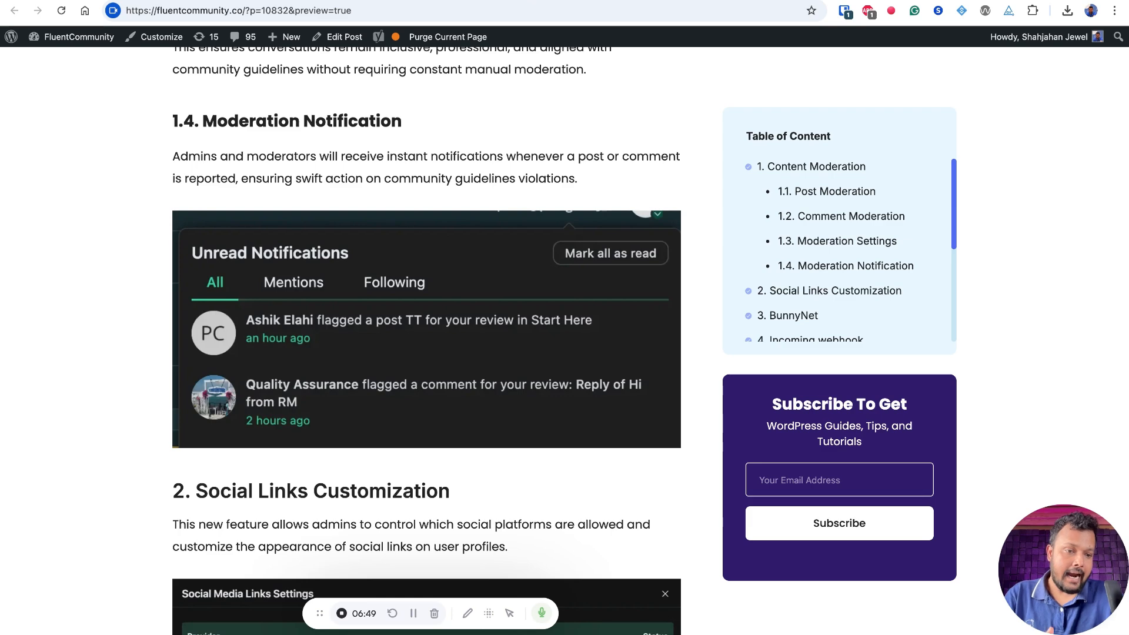
pyautogui.moveTo(563, 193); pyautogui.dragTo(161, 165)
pyautogui.click(161, 165)
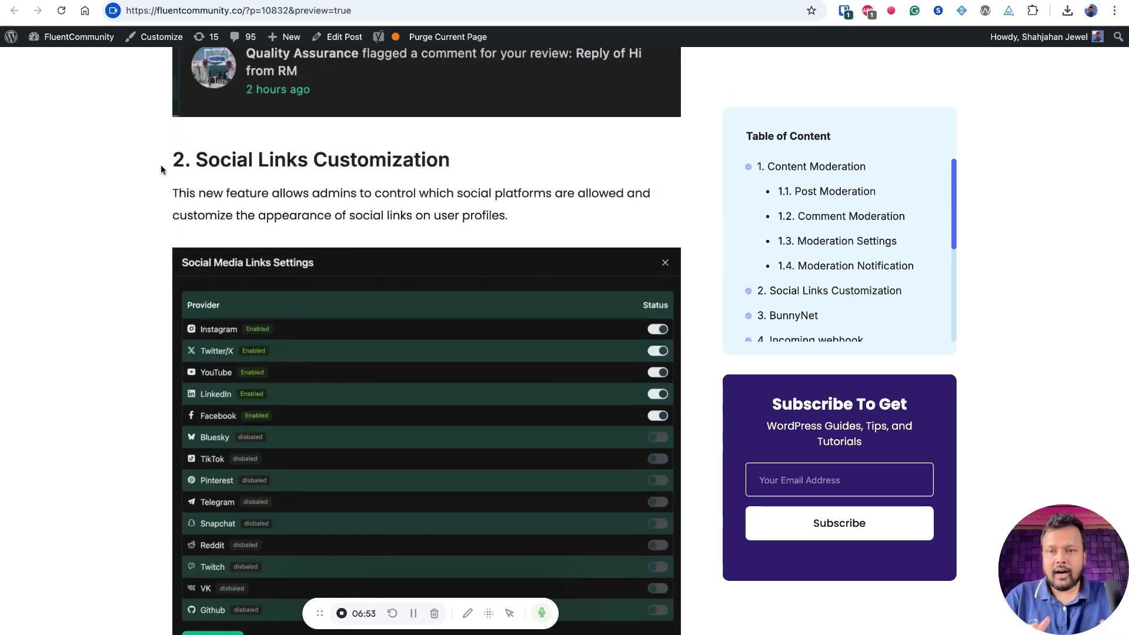
# Switch to the community portal's settings and open the Profile Social Media Links settings in Features & Addons.
pyautogui.click(759, 0)
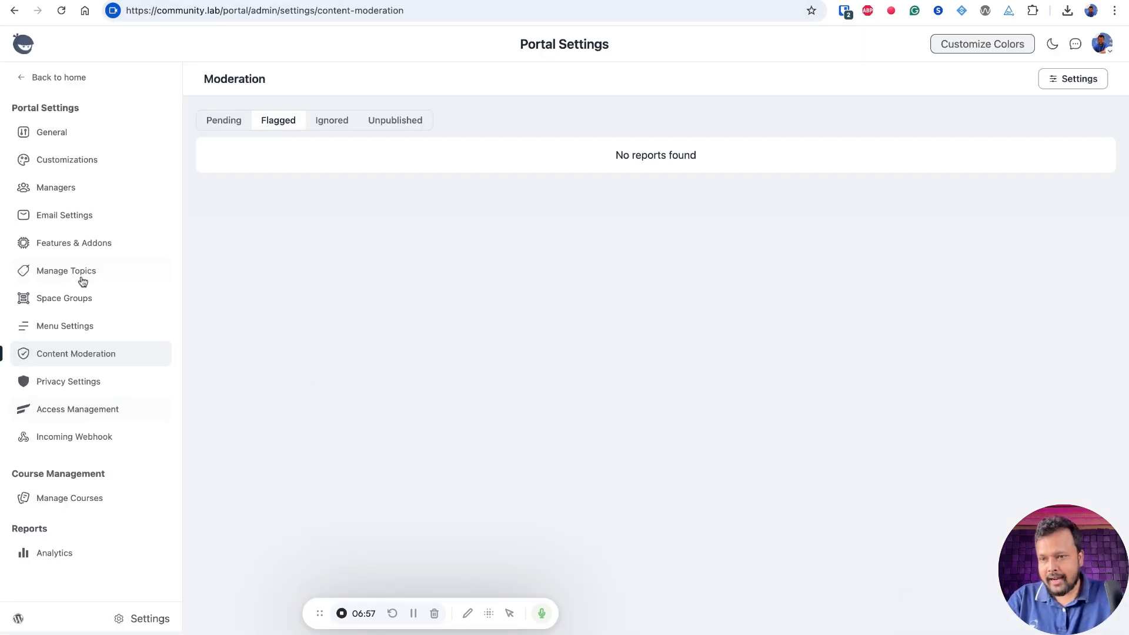
pyautogui.click(90, 246)
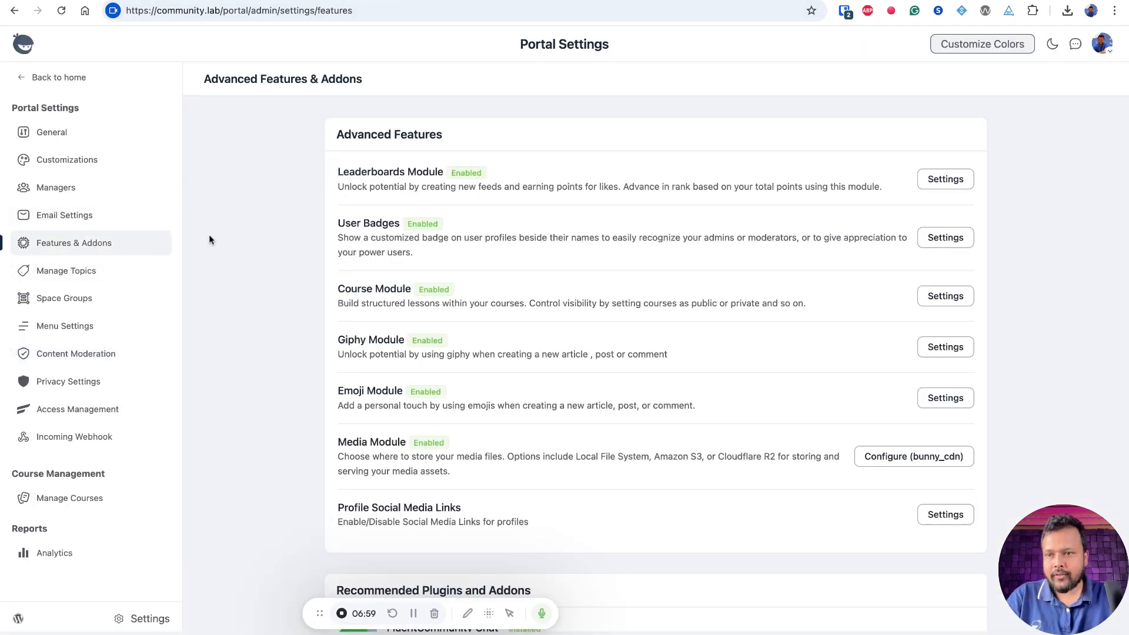
pyautogui.moveTo(340, 518); pyautogui.dragTo(563, 519)
pyautogui.click(514, 522)
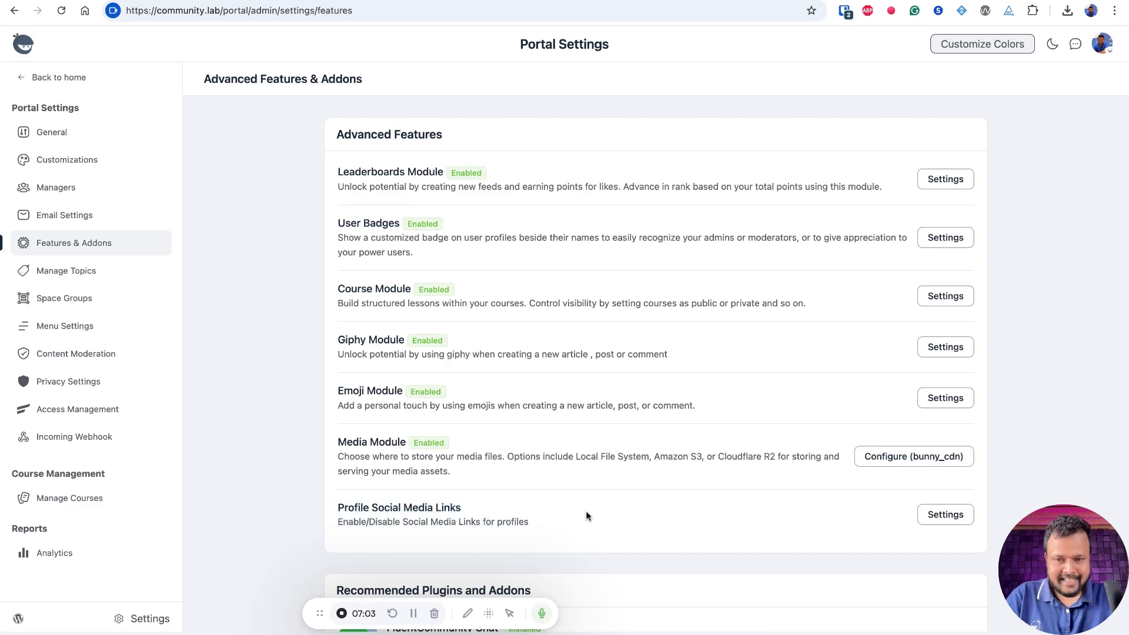
pyautogui.click(956, 521)
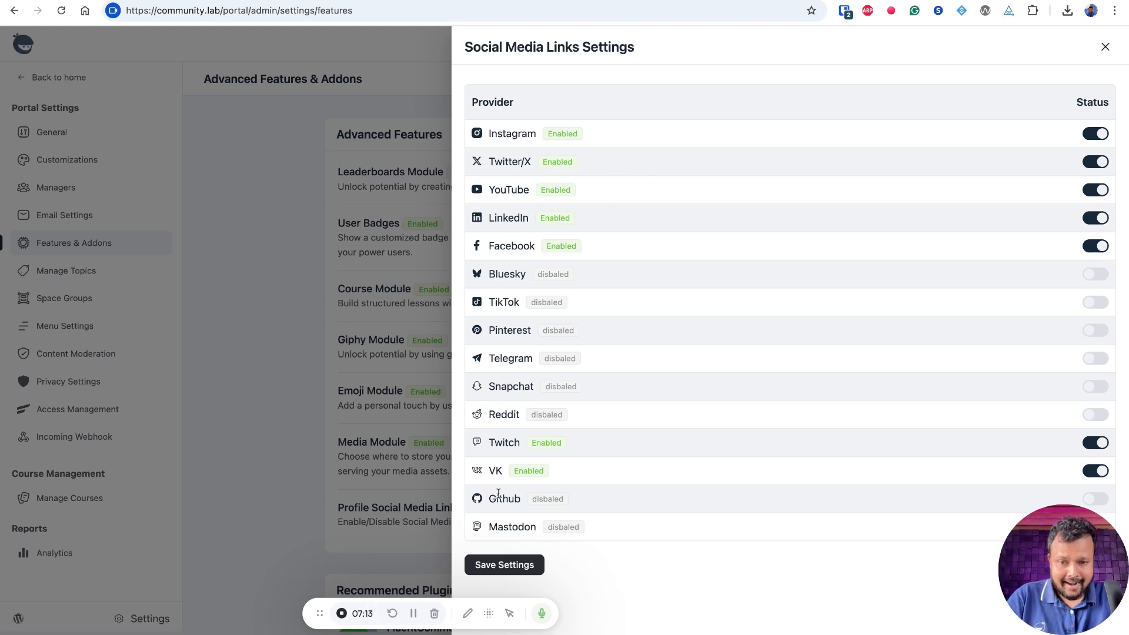
# Enable Bluesky and TikTok as profile link providers and save the social media links settings.
pyautogui.doubleClick(497, 500)
pyautogui.click(497, 500)
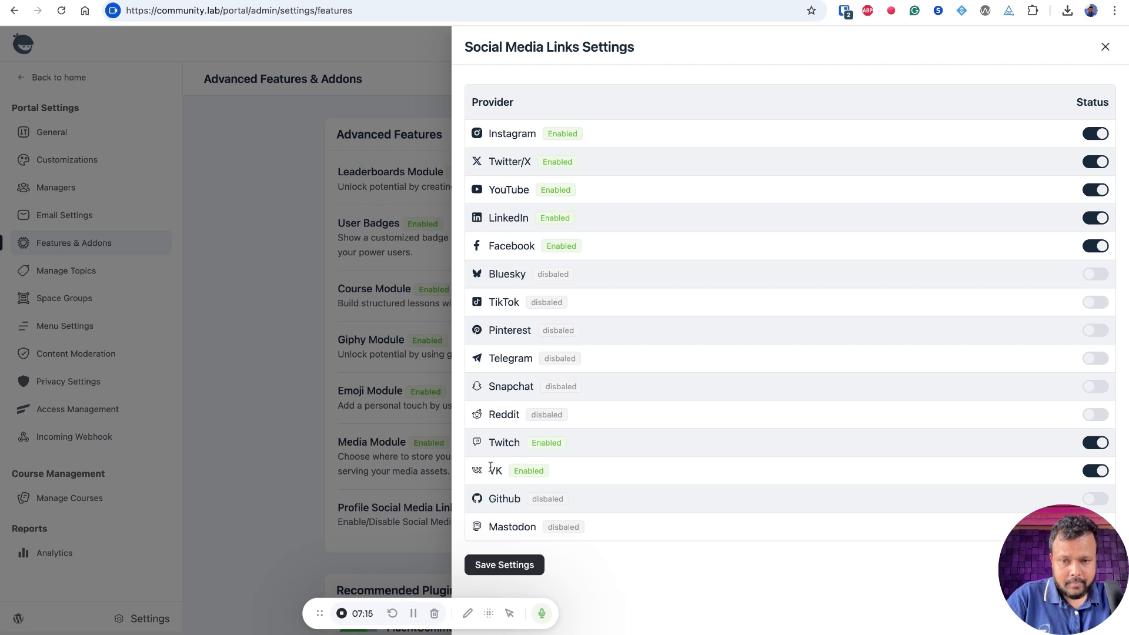
pyautogui.tripleClick(494, 524)
pyautogui.click(493, 523)
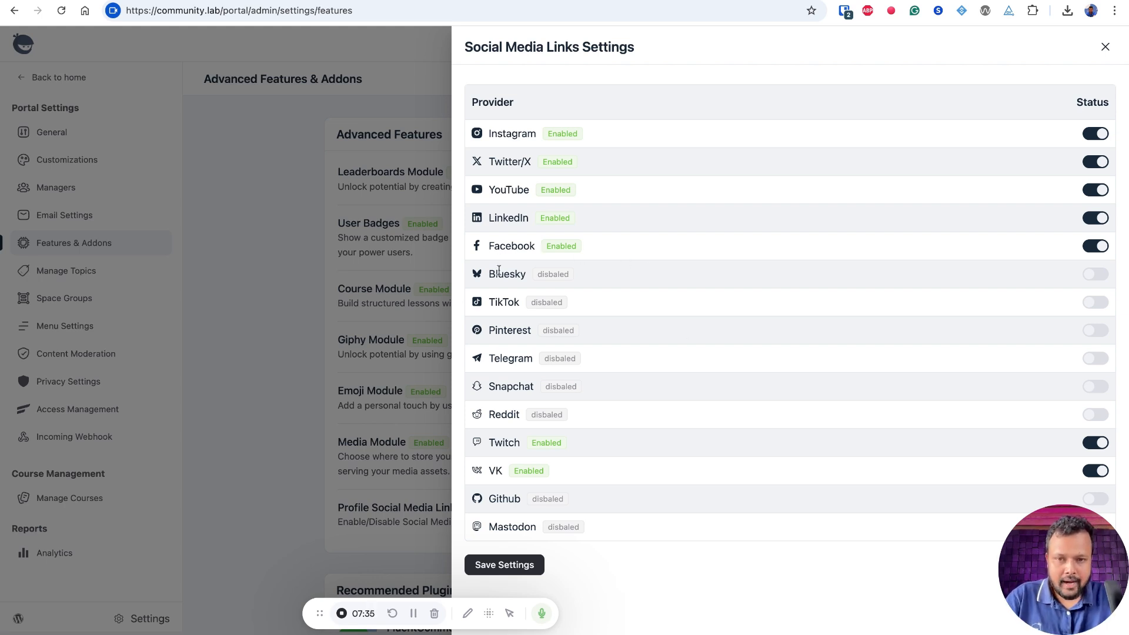
pyautogui.click(1095, 279)
pyautogui.click(1097, 305)
pyautogui.click(509, 566)
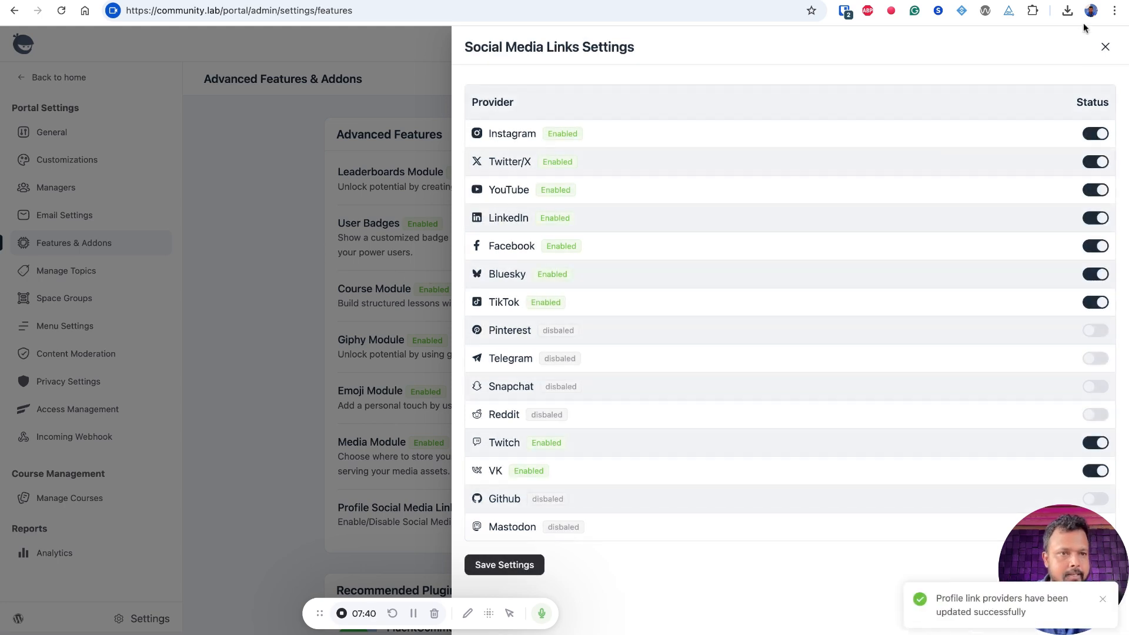
# Leave the portal settings for the community feed and view the posts on your own profile.
pyautogui.click(1106, 50)
pyautogui.click(54, 78)
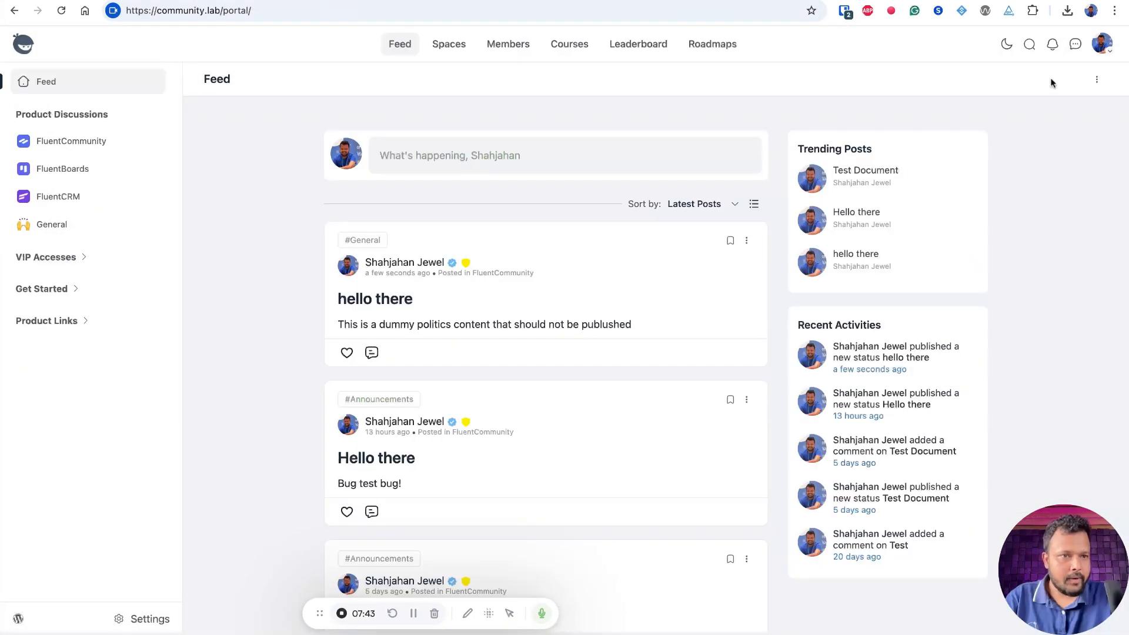
pyautogui.click(1104, 51)
pyautogui.click(1071, 70)
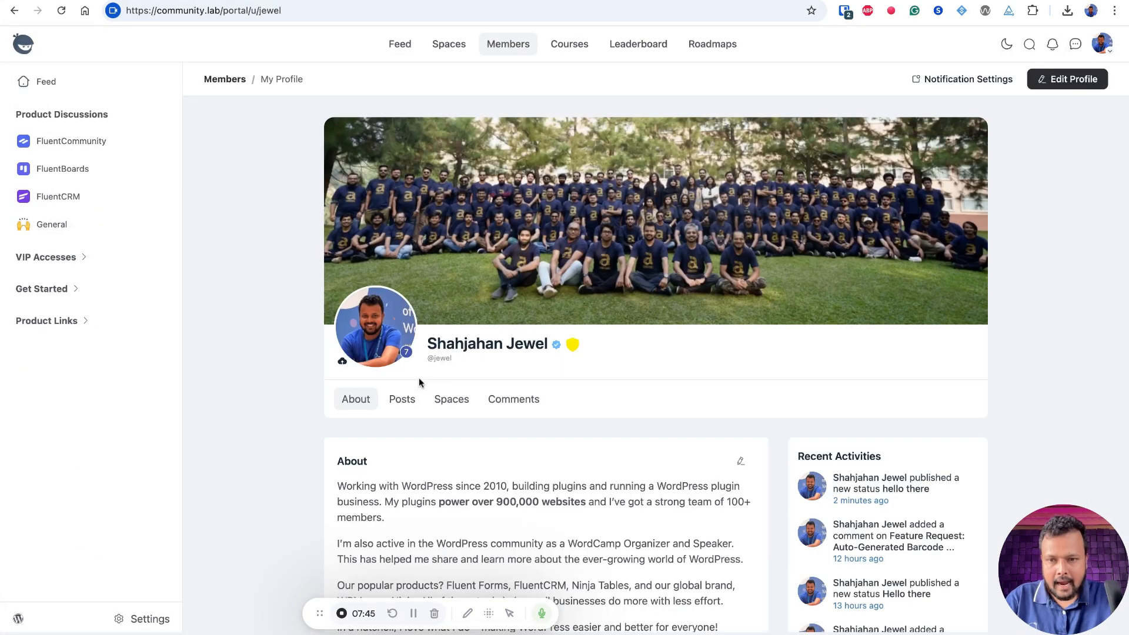
pyautogui.click(397, 405)
pyautogui.scroll(-1, 653, 400)
pyautogui.scroll(-4, 539, 284)
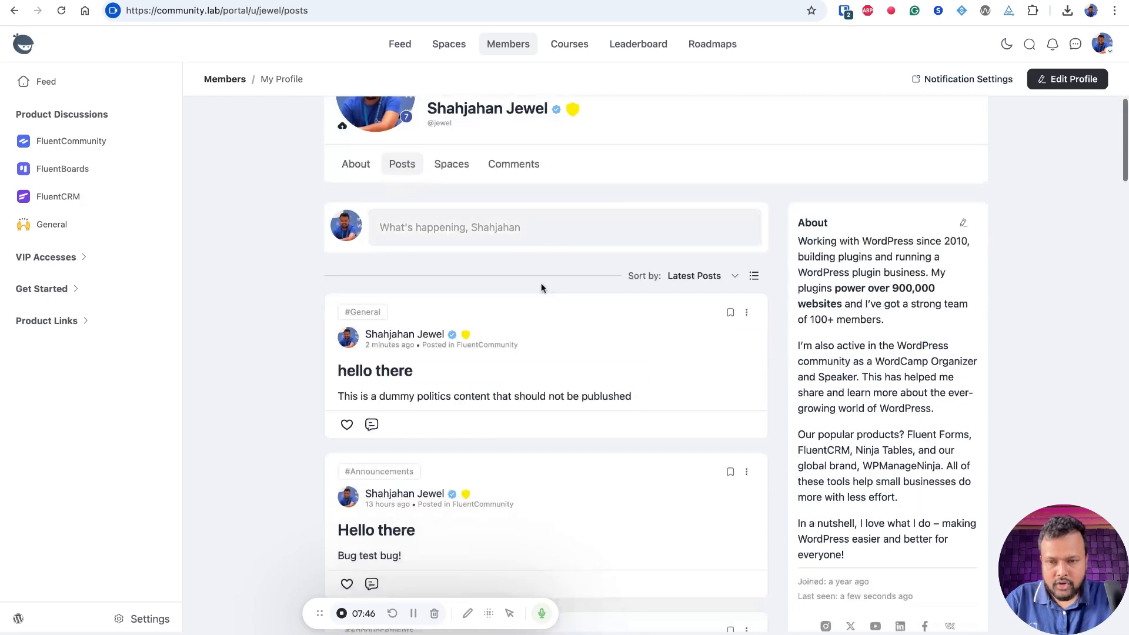
pyautogui.scroll(5, 929, 174)
# Open your own profile for editing and go to its Social Links fields.
pyautogui.moveTo(929, 173)
pyautogui.click(1067, 79)
pyautogui.scroll(-13, 647, 250)
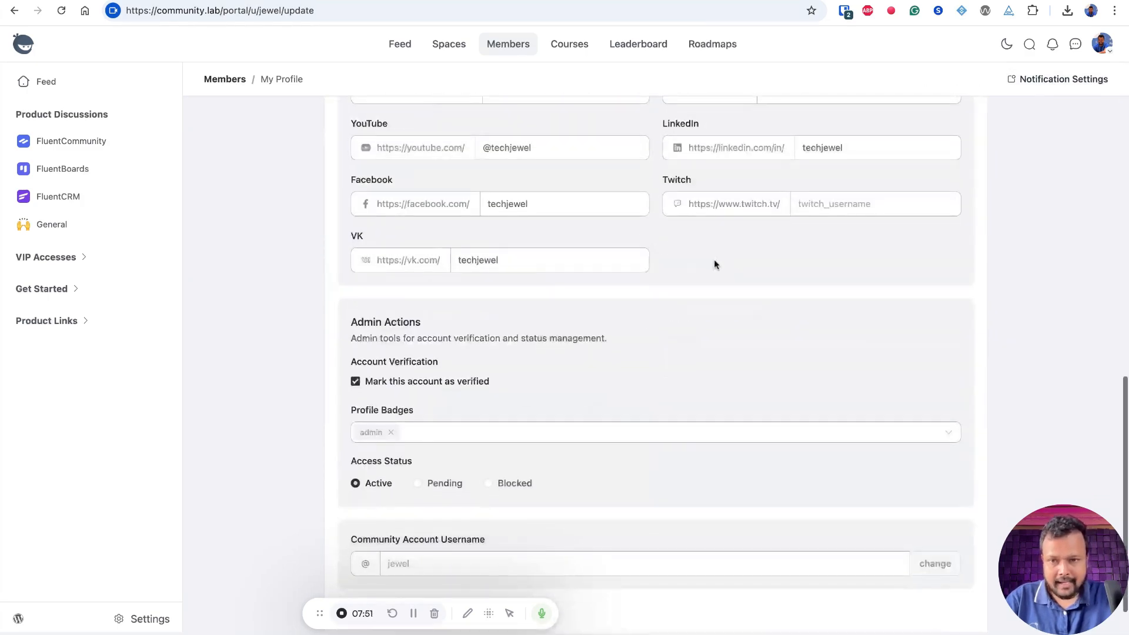
pyautogui.click(348, 236)
pyautogui.scroll(2, 711, 192)
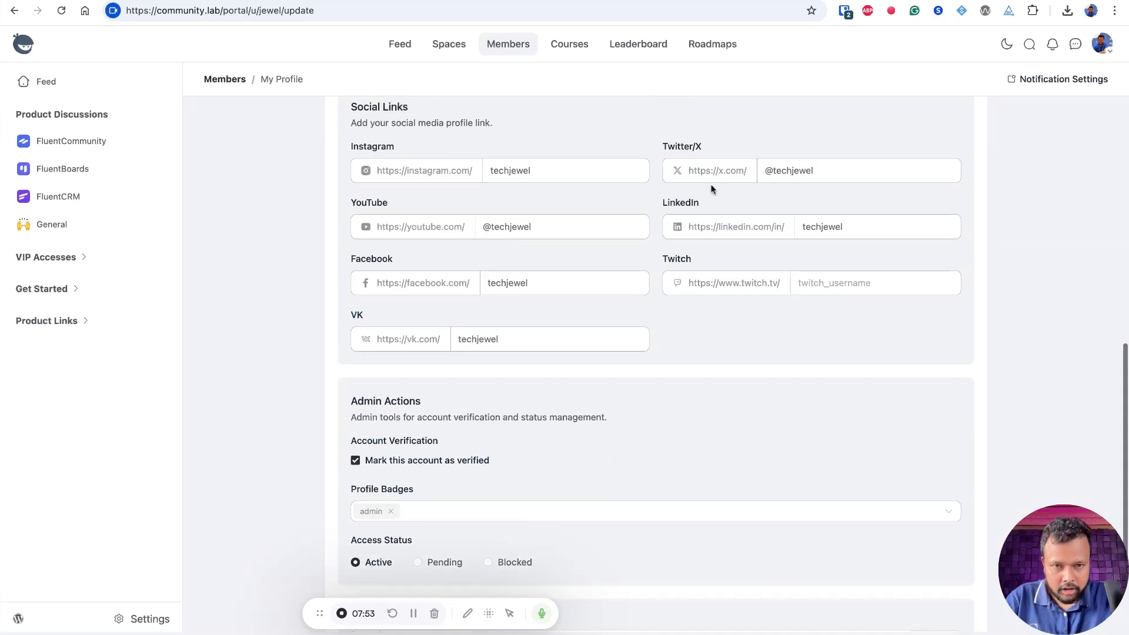
# Reload the profile form and check its Social Links for the Bluesky and TikTok fields.
pyautogui.press('super+r')
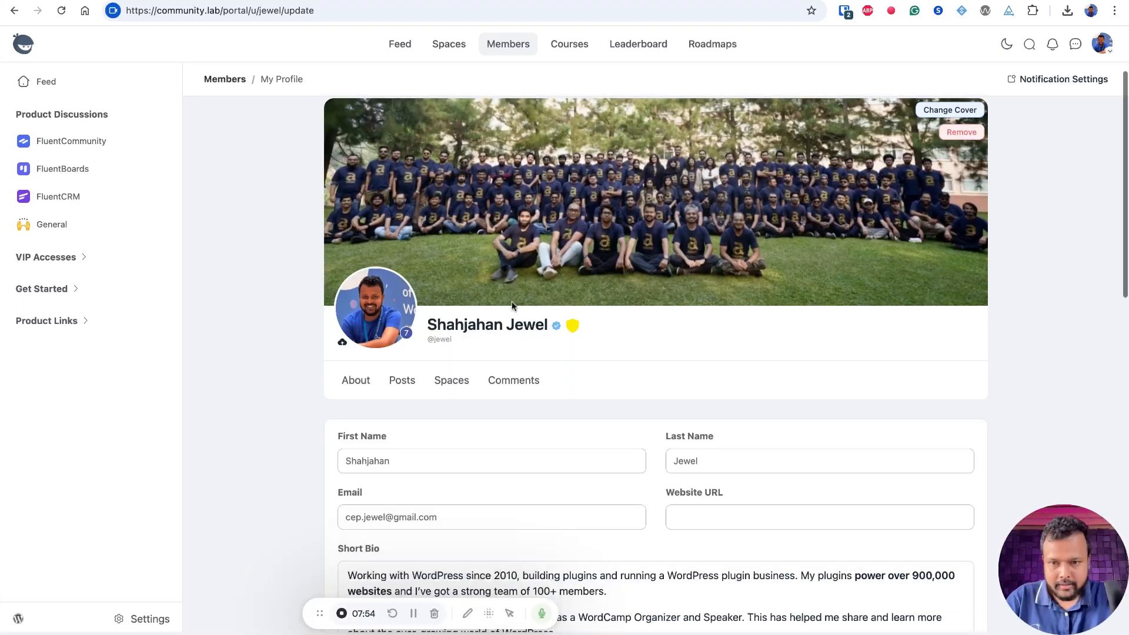
pyautogui.scroll(-12, 511, 303)
pyautogui.moveTo(649, 238); pyautogui.dragTo(327, 241)
pyautogui.click(332, 244)
pyautogui.moveTo(698, 183); pyautogui.dragTo(651, 184)
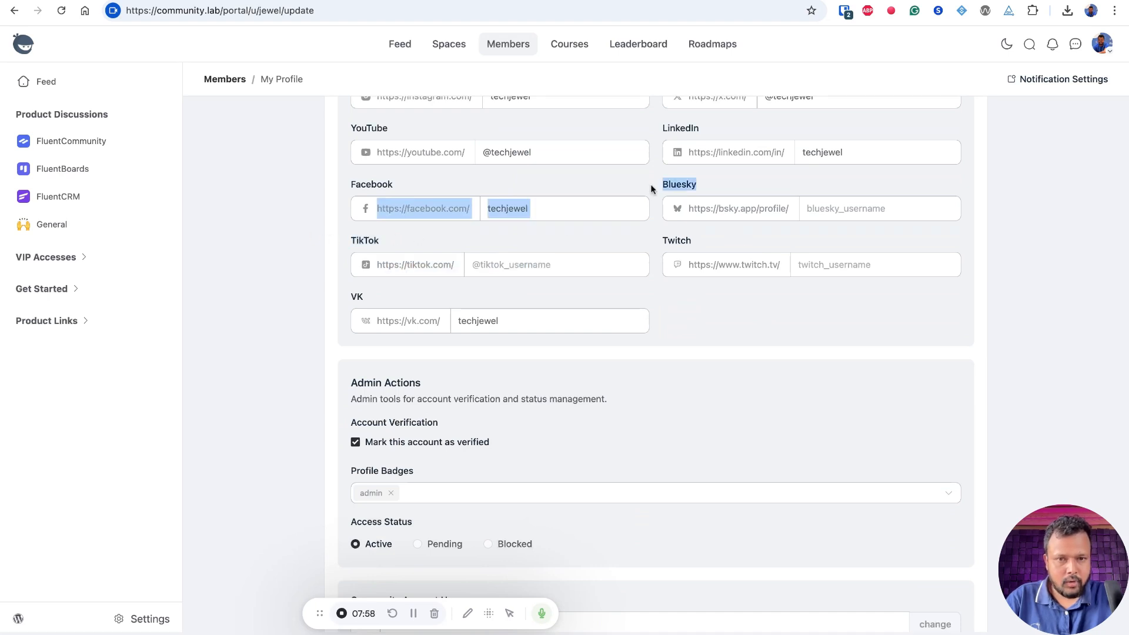
pyautogui.doubleClick(344, 298)
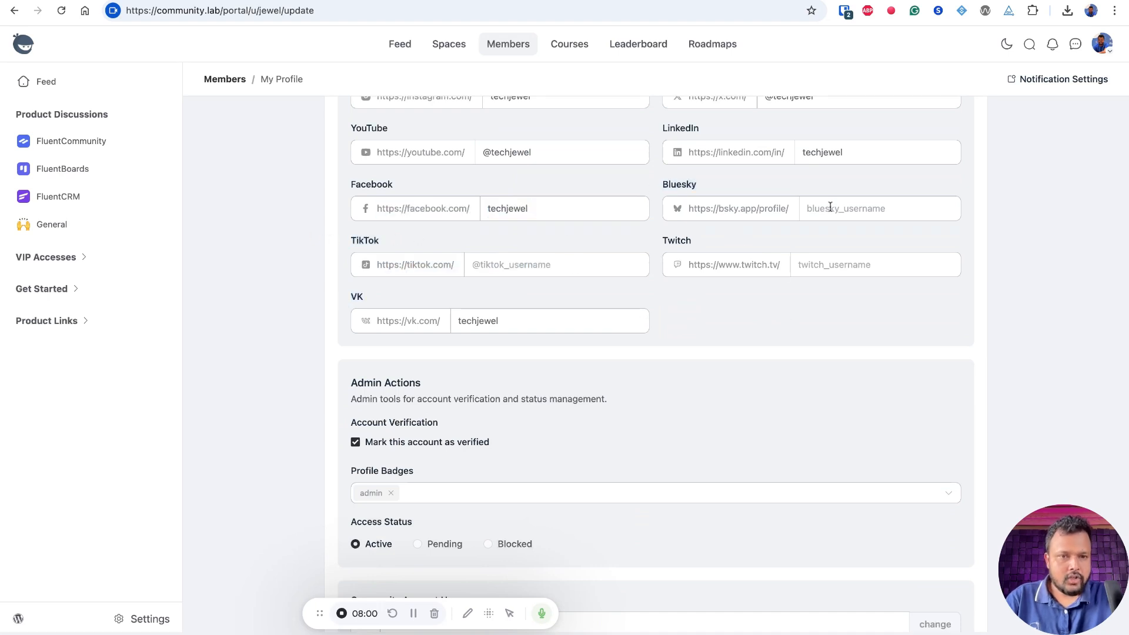
# Enter the member's Bluesky username in the Social Links and save the profile changes.
pyautogui.write('techjewel')
pyautogui.scroll(-2, 731, 443)
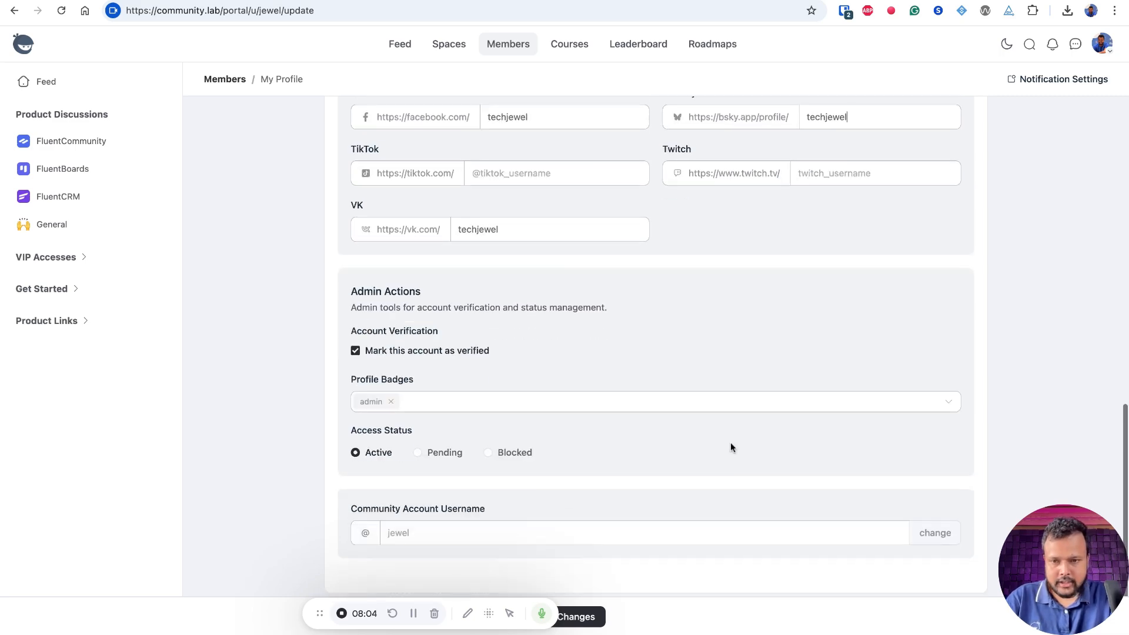
pyautogui.scroll(10, 511, 537)
pyautogui.scroll(2, 513, 540)
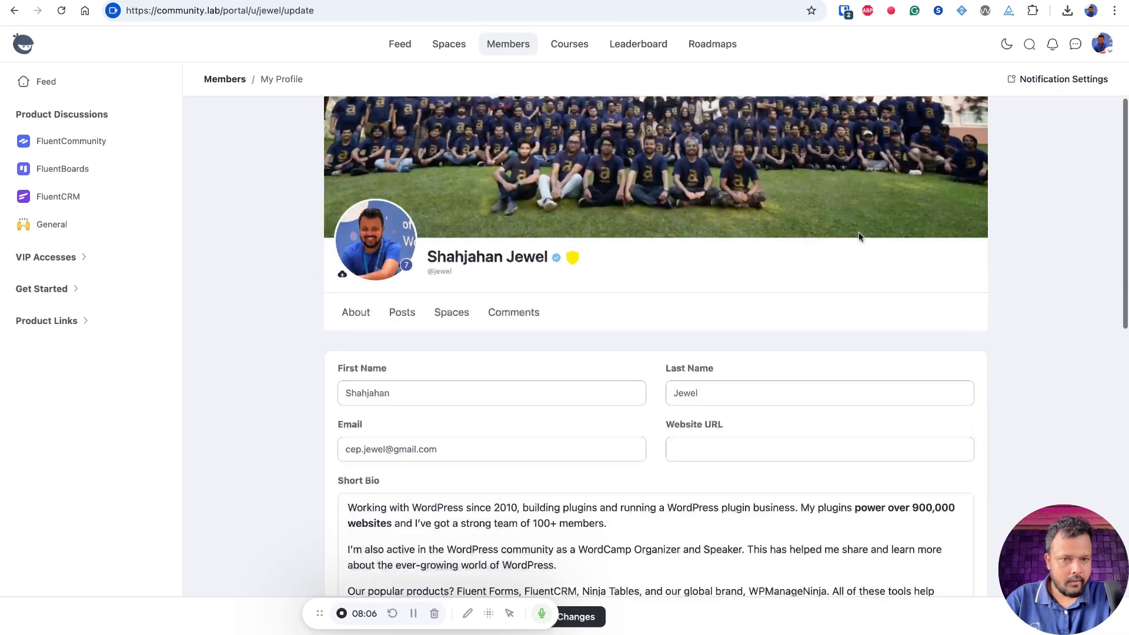
pyautogui.scroll(-10, 565, 552)
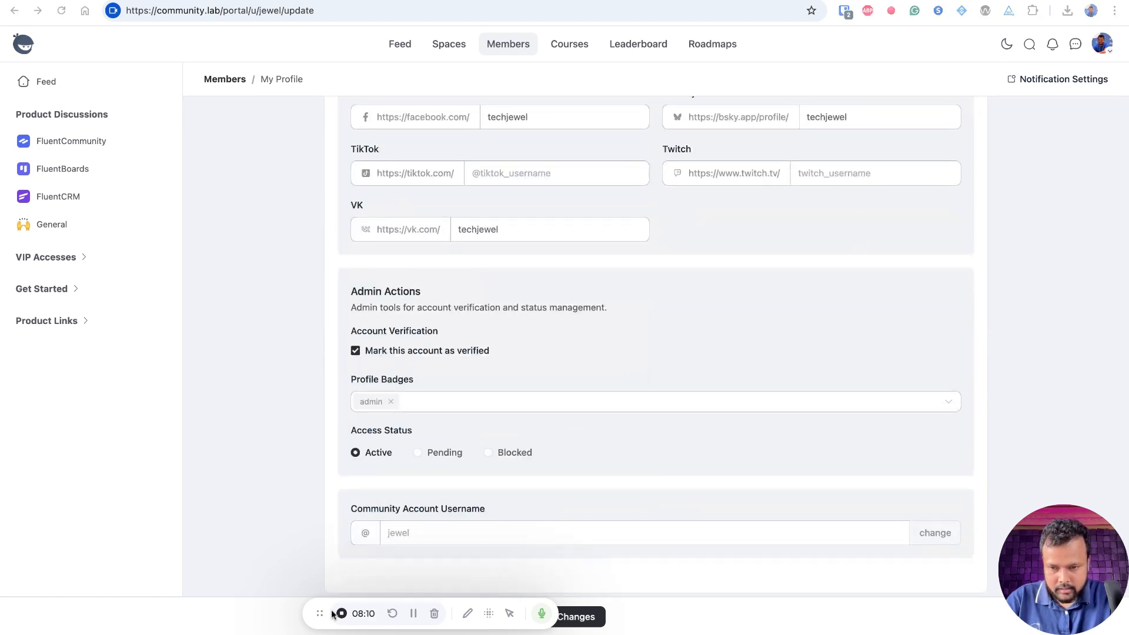
pyautogui.moveTo(310, 619); pyautogui.dragTo(323, 613)
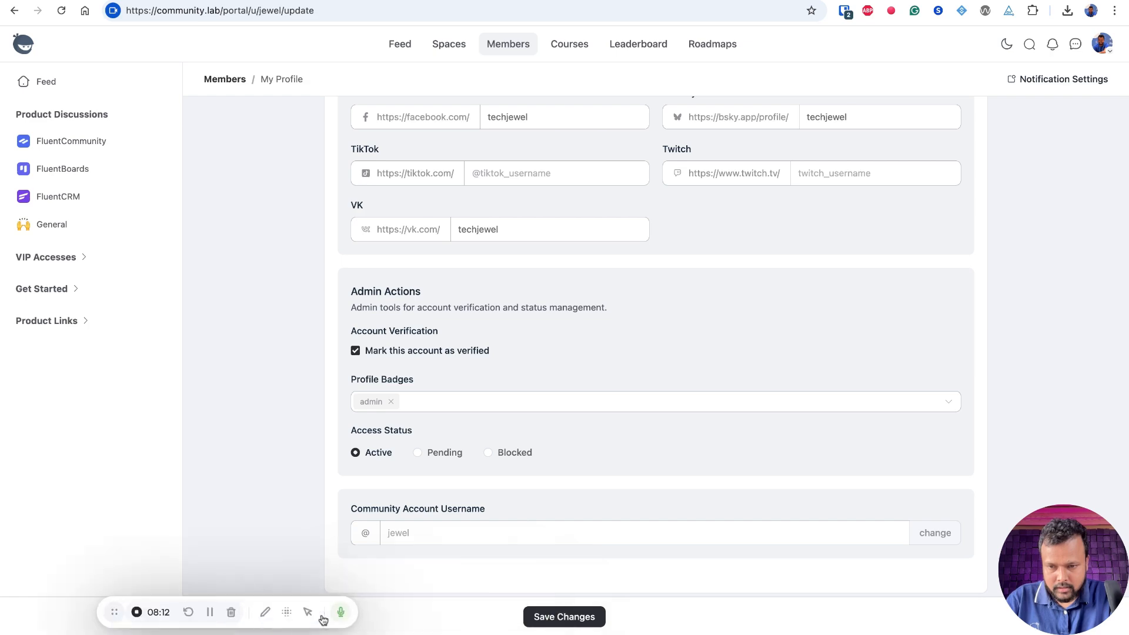
pyautogui.click(576, 618)
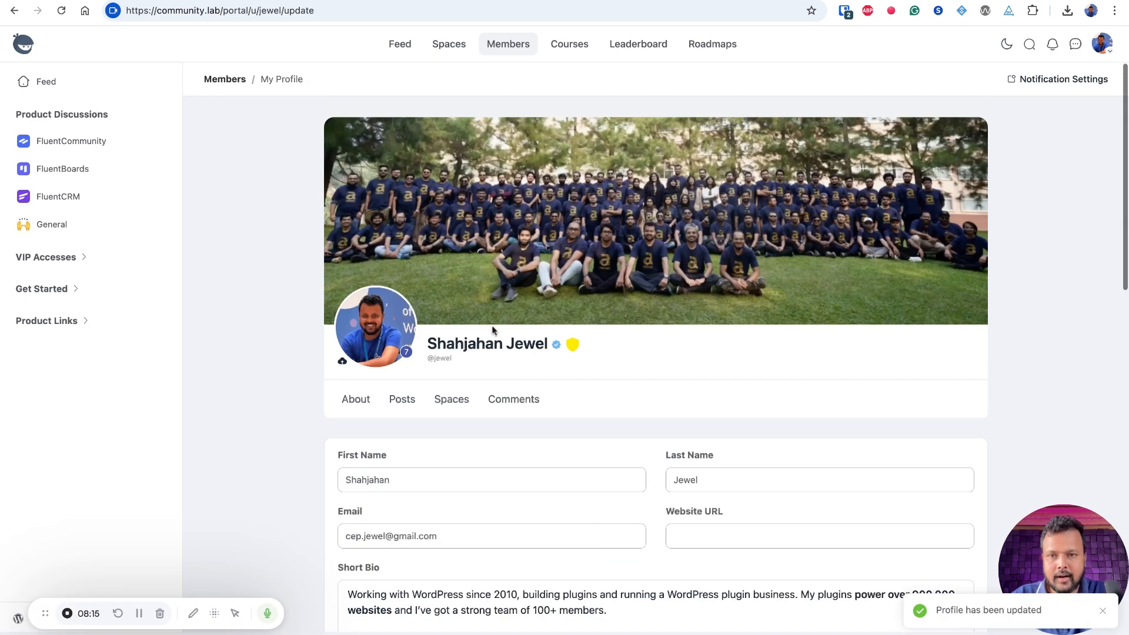
# View the profile's About information and check the social links shown there.
pyautogui.click(355, 400)
pyautogui.scroll(-5, 361, 403)
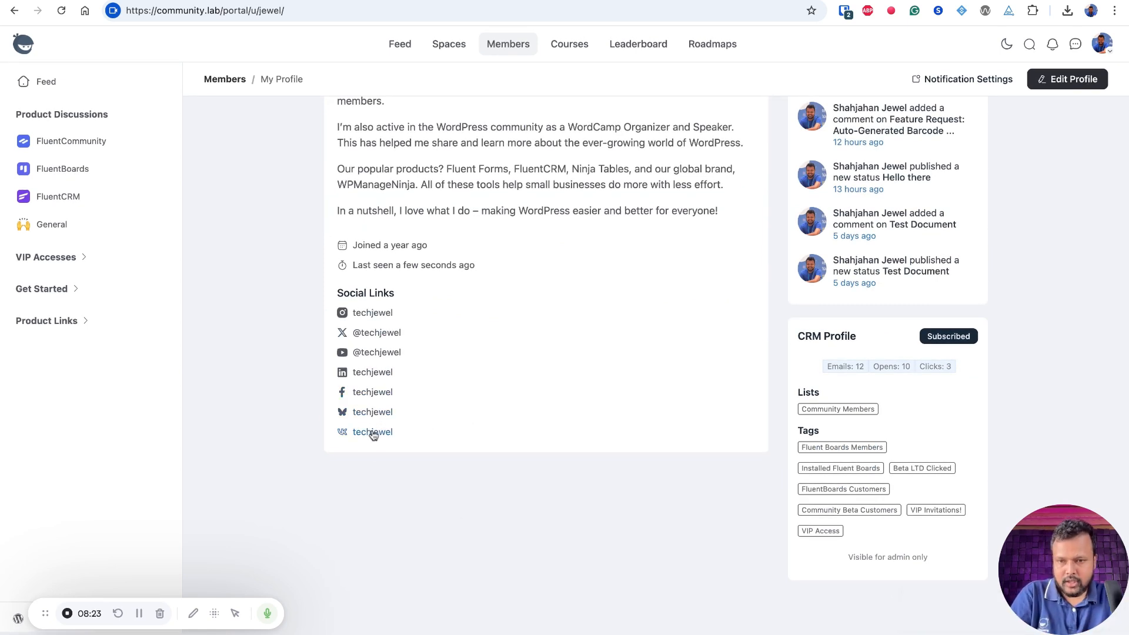
pyautogui.scroll(7, 522, 355)
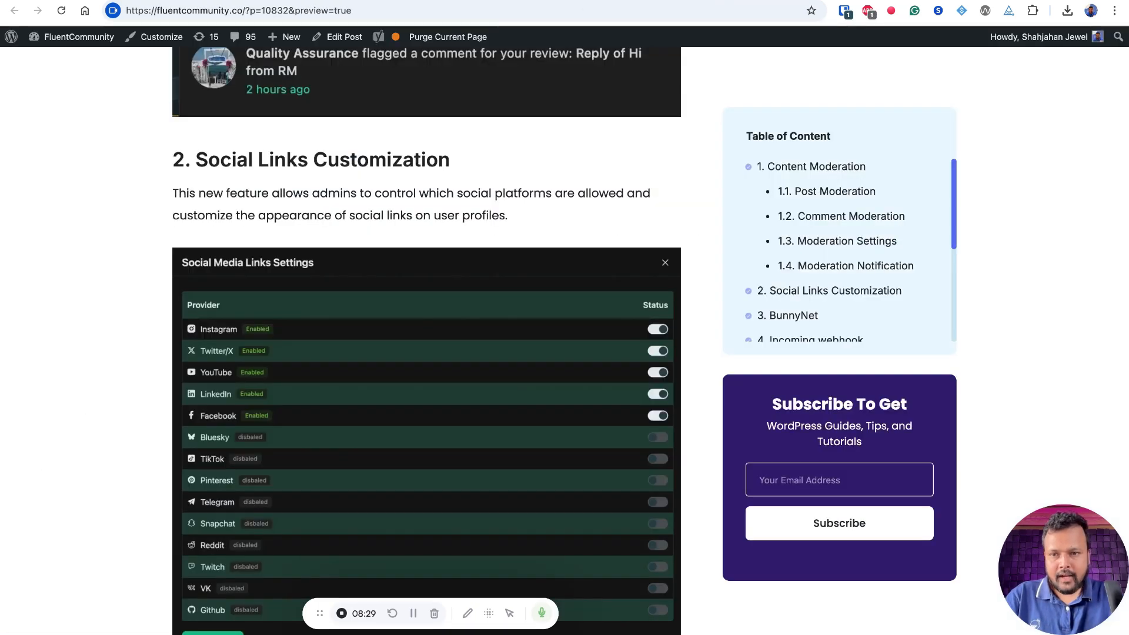
# Read the BunnyNet section of the release article, including its media storage configuration example.
pyautogui.scroll(-15, 457, 325)
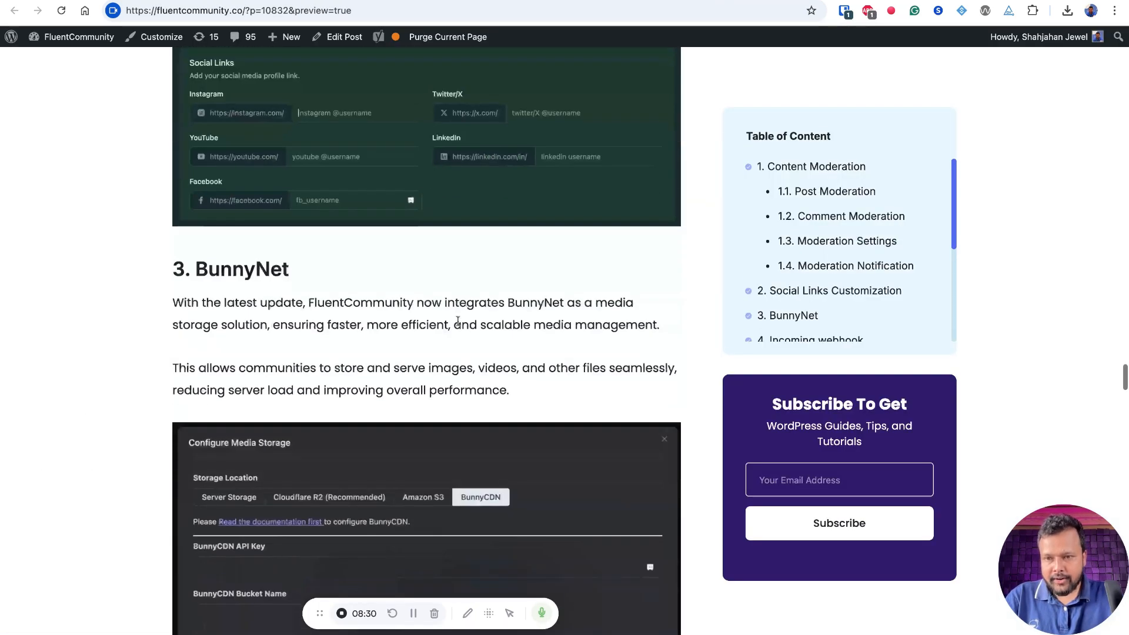
pyautogui.scroll(-2, 299, 293)
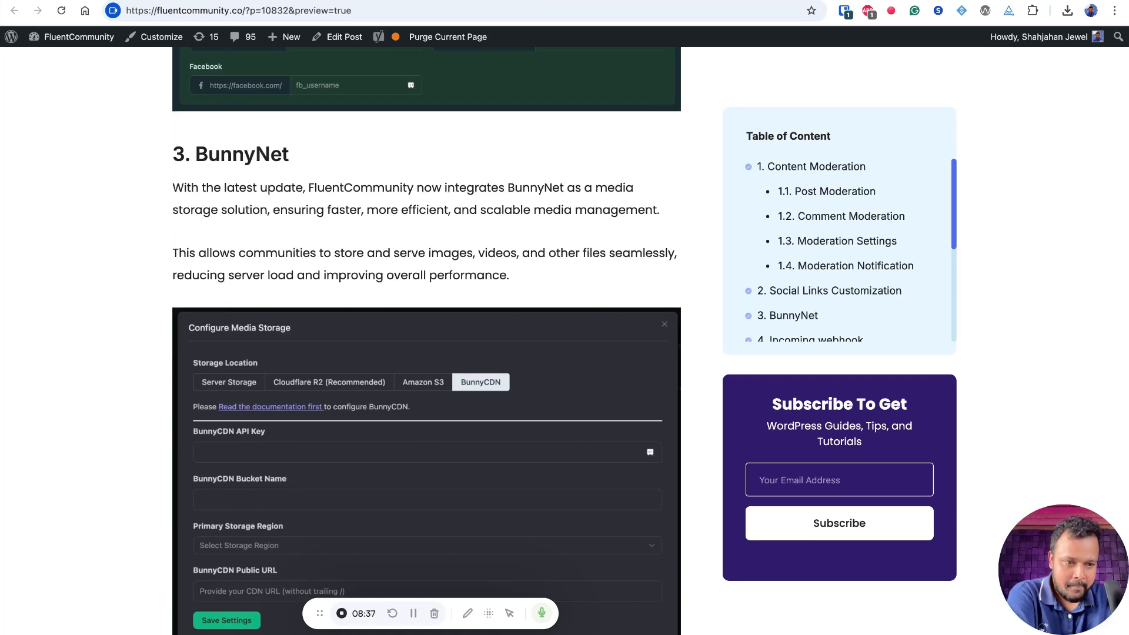
pyautogui.scroll(-3, 422, 270)
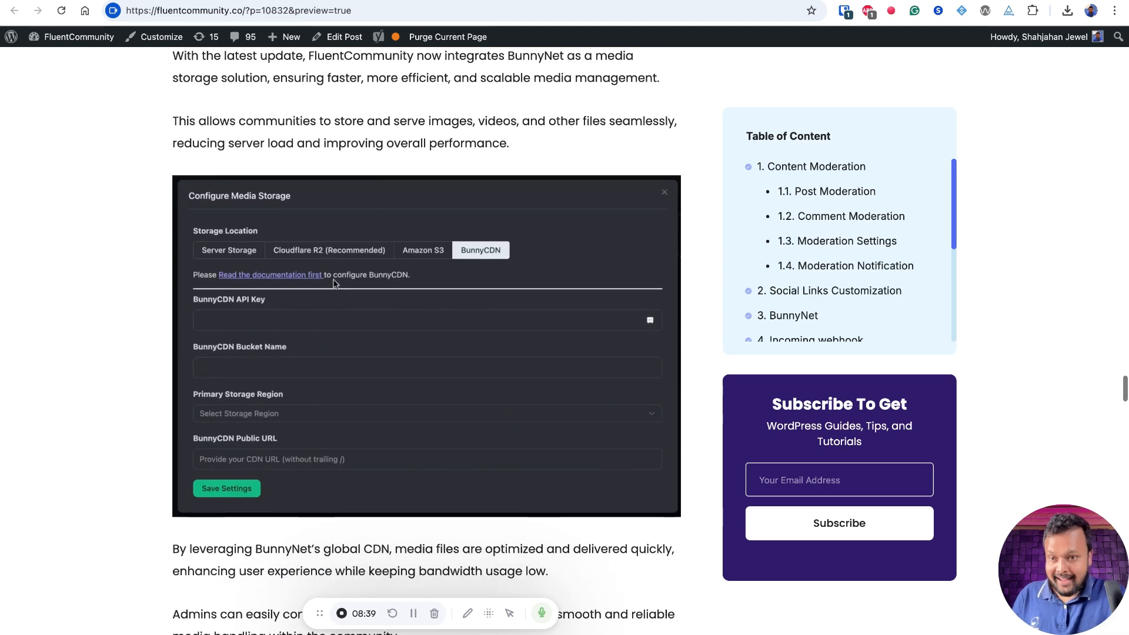
pyautogui.scroll(-5, 422, 269)
pyautogui.scroll(5, 423, 271)
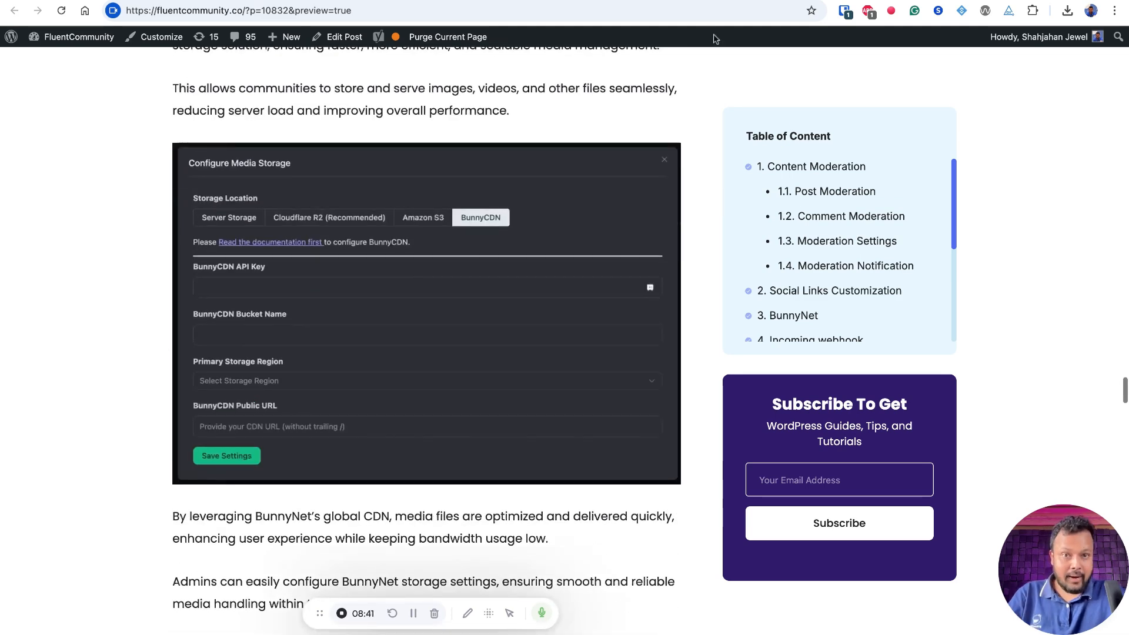
# Switch to the portal's Features & Addons settings and open the Media Module's storage configuration.
pyautogui.hotkey('ctrl', 'Tab')
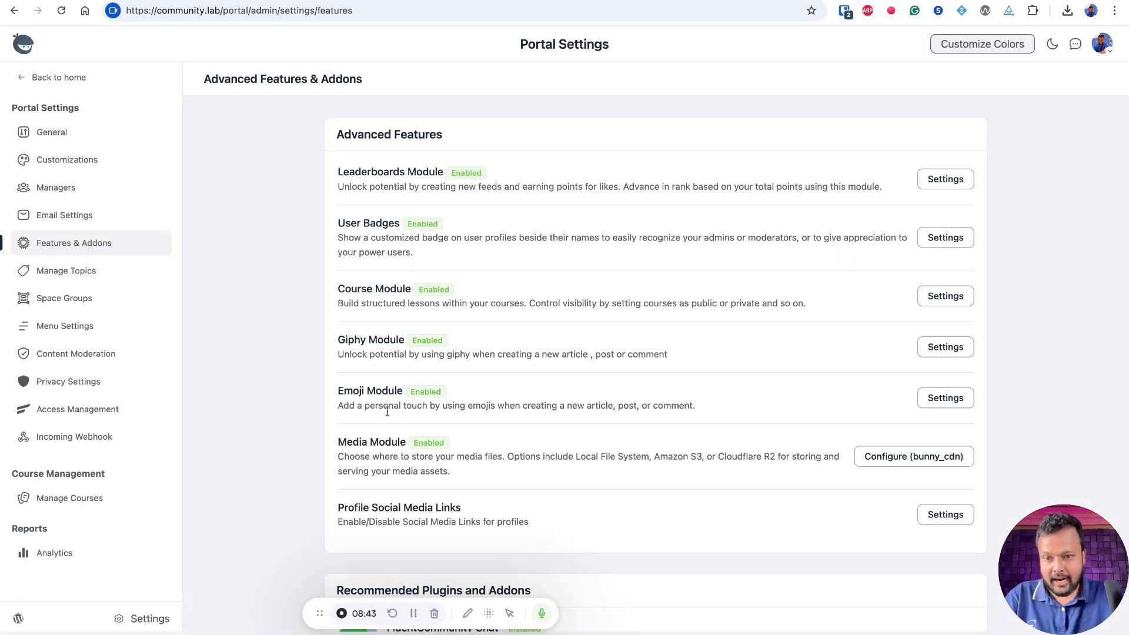
pyautogui.moveTo(333, 433); pyautogui.dragTo(512, 474)
pyautogui.click(512, 476)
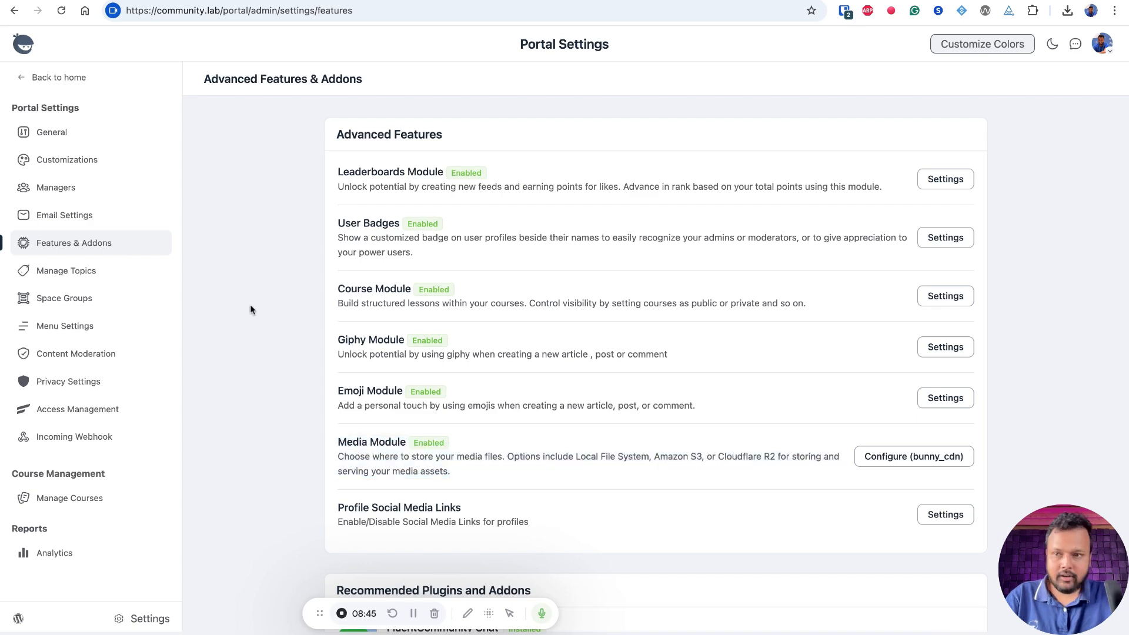
pyautogui.click(909, 460)
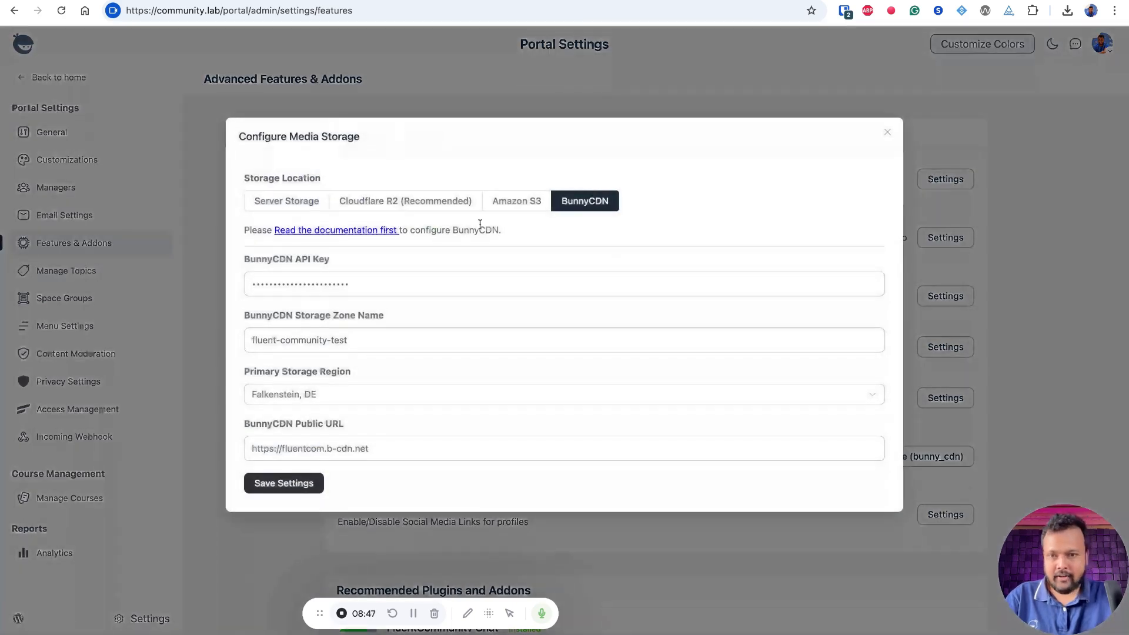
# Open the BunnyCDN configuration documentation and read through its setup steps, region values and notes.
pyautogui.click(323, 235)
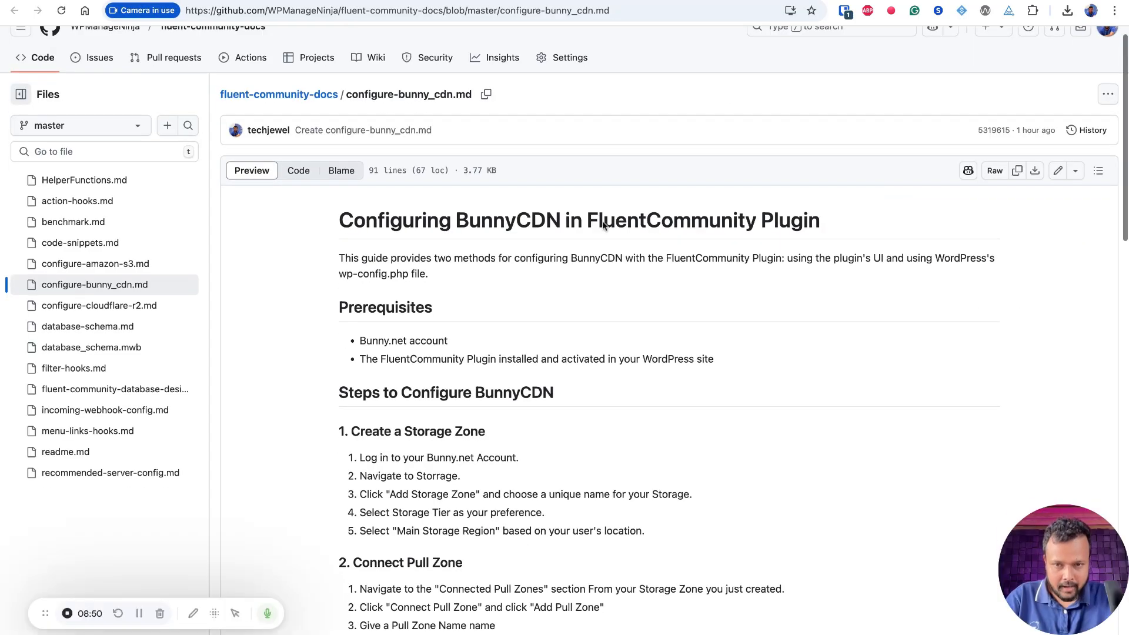
pyautogui.scroll(-15, 603, 220)
pyautogui.scroll(-5, 602, 220)
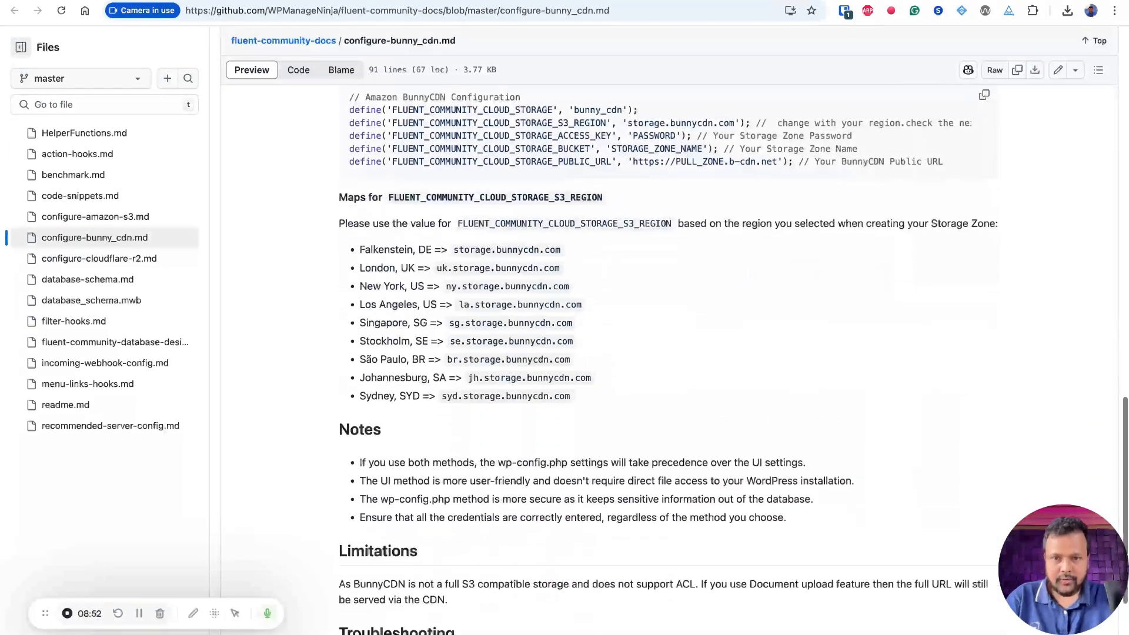
# Close the BunnyCDN documentation and read the Incoming webhook section of the release article.
pyautogui.scroll(20, 602, 221)
pyautogui.hotkey('ctrl', 'w')
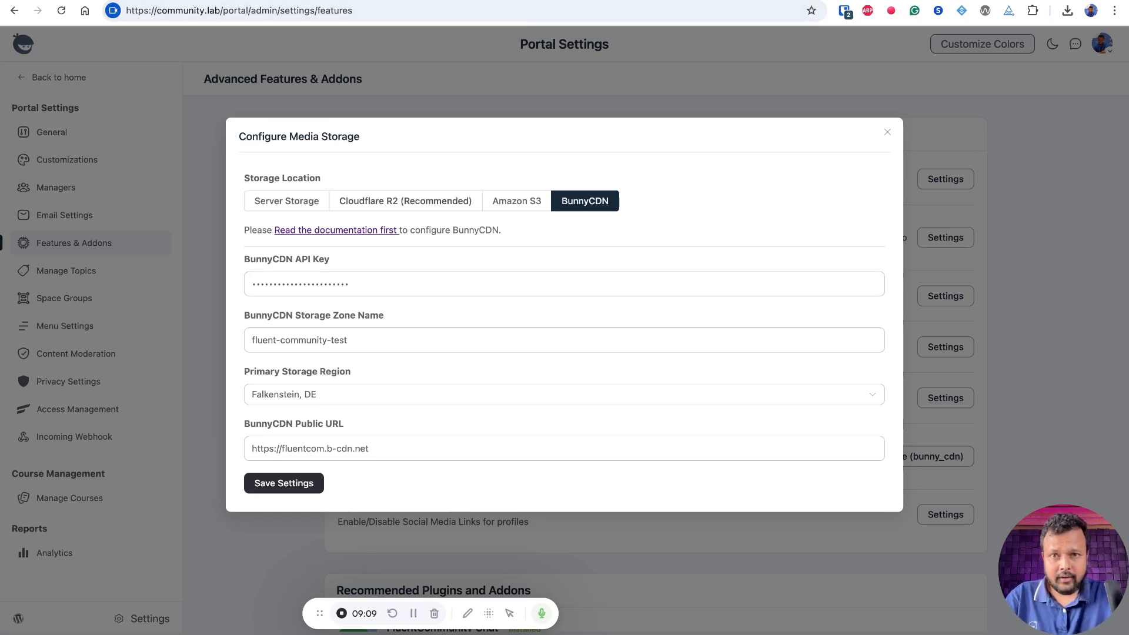
pyautogui.hotkey('ctrl', 'Tab')
pyautogui.scroll(-6, 481, 412)
pyautogui.scroll(-2, 488, 252)
pyautogui.moveTo(171, 119); pyautogui.dragTo(470, 241)
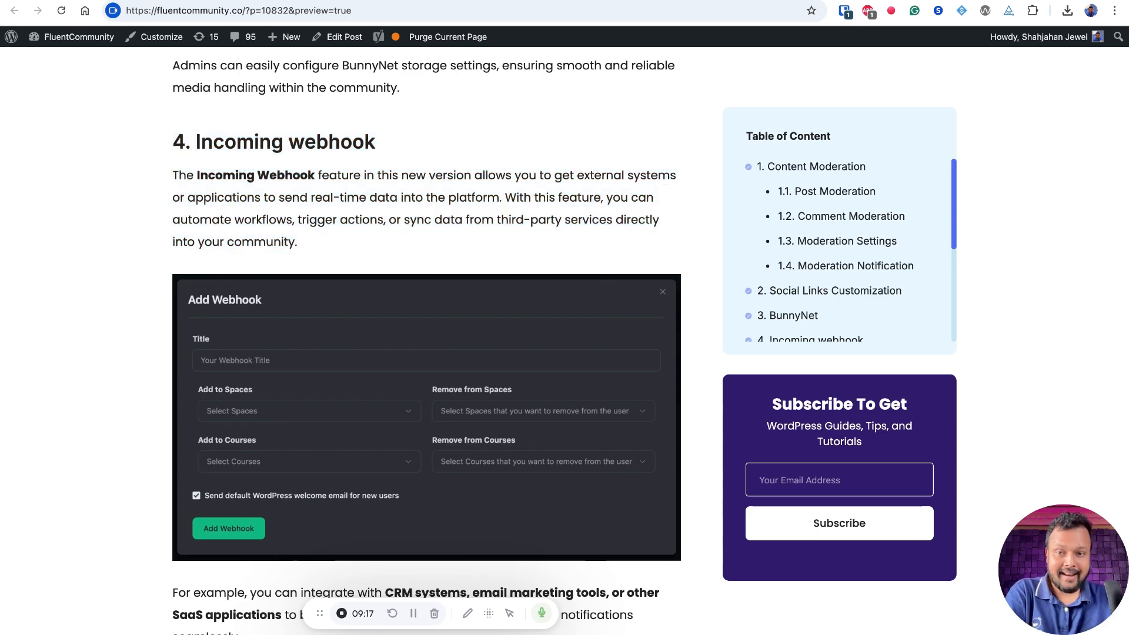
pyautogui.scroll(-2, 426, 329)
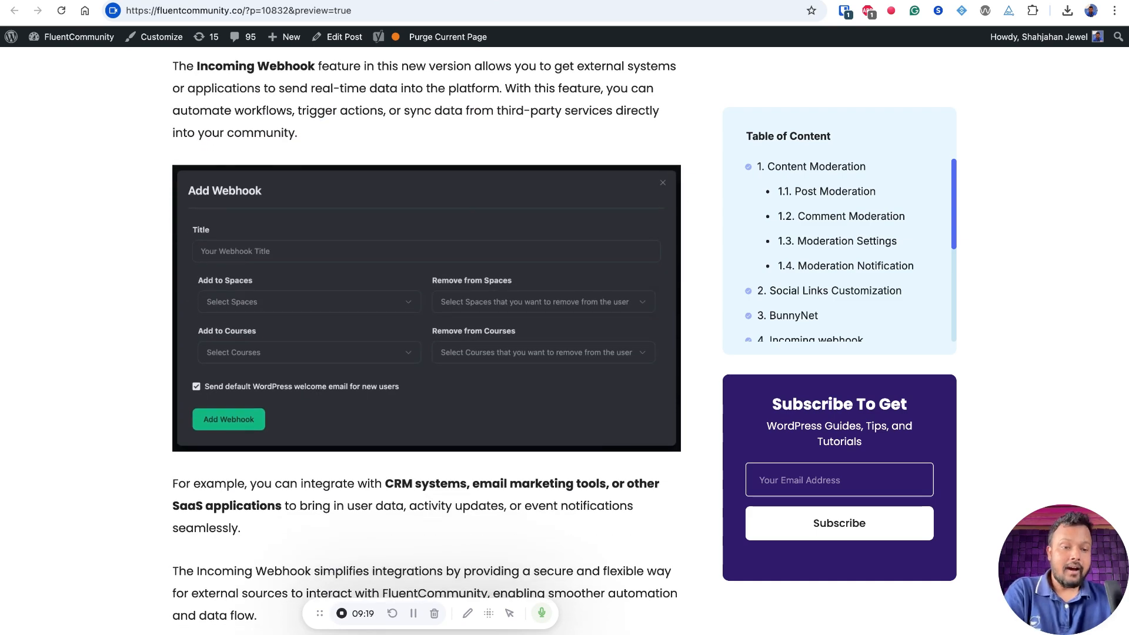
pyautogui.scroll(1, 427, 341)
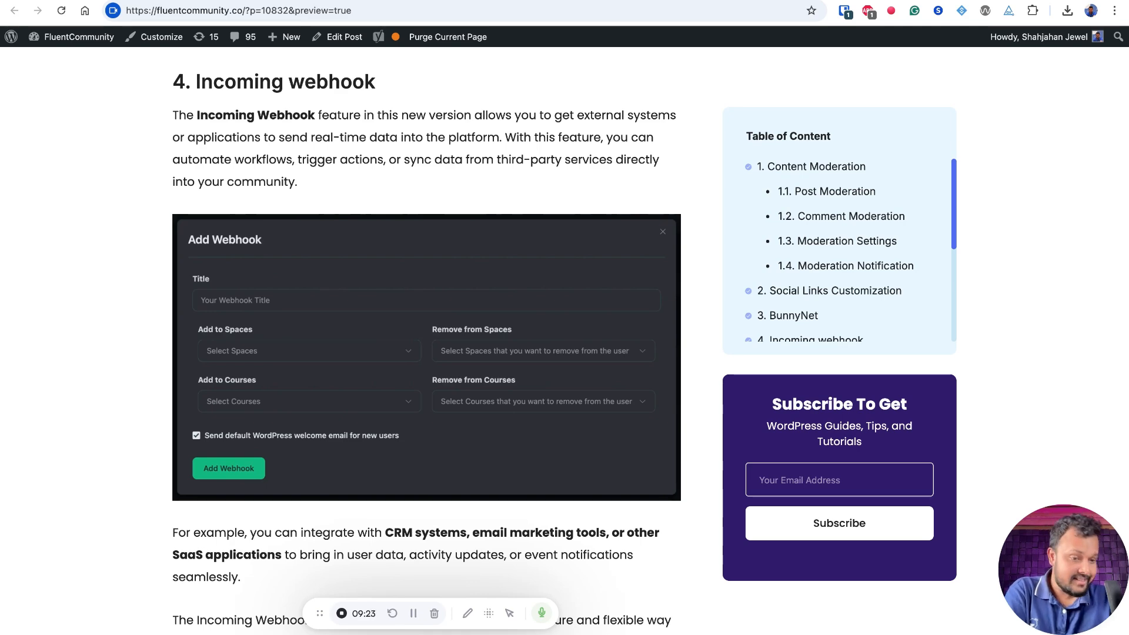
pyautogui.scroll(-6, 426, 341)
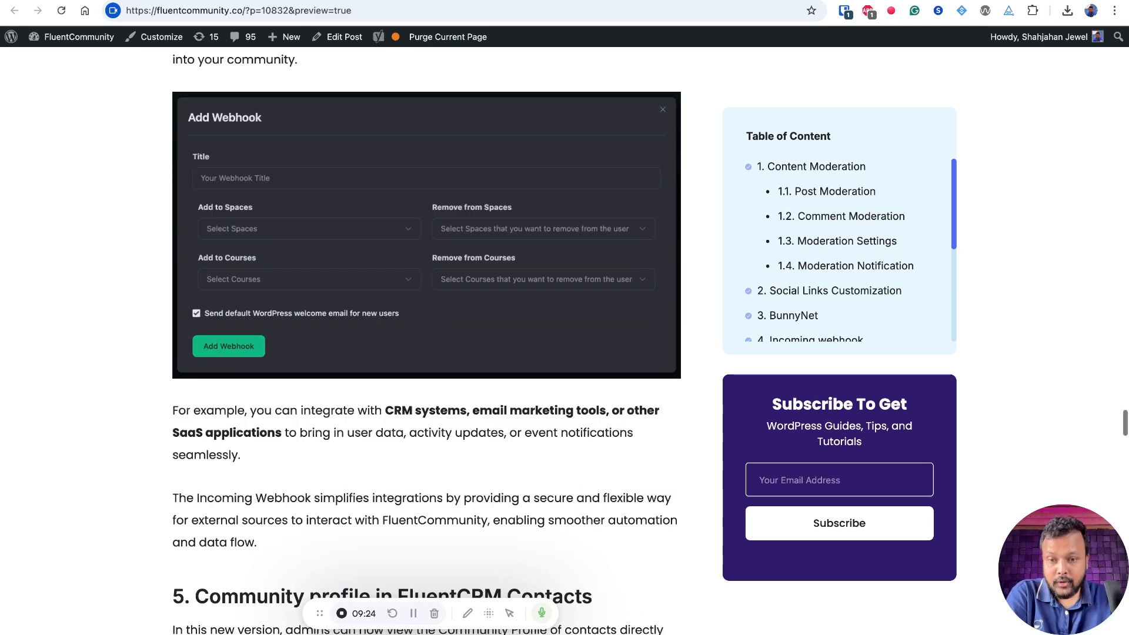
pyautogui.scroll(3, 427, 341)
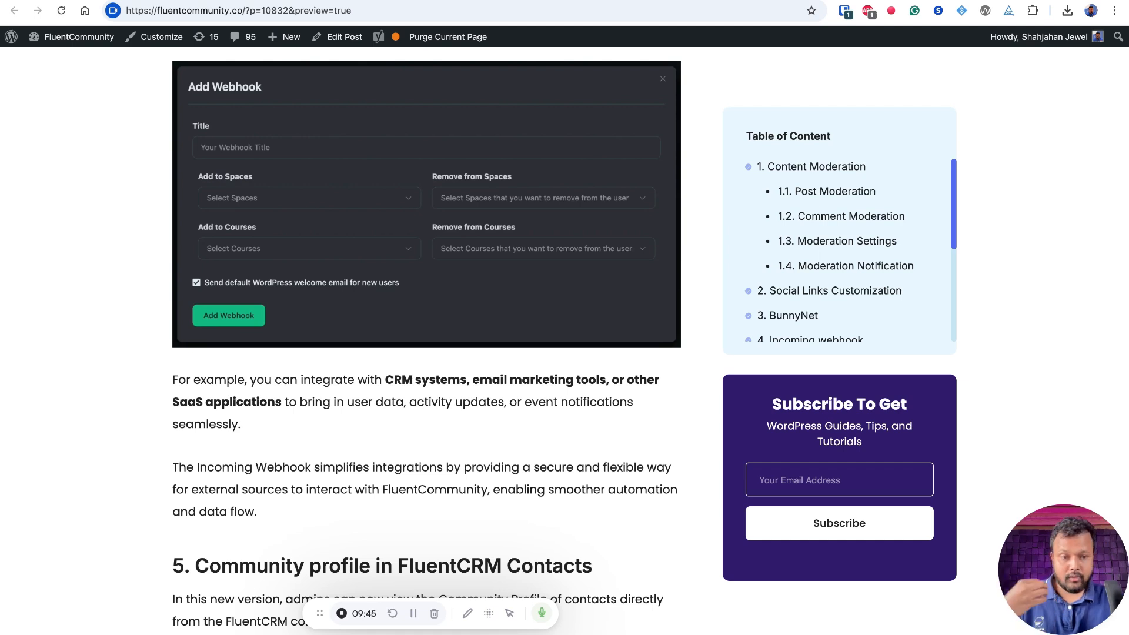
# Return to the portal settings, dismiss the media storage configuration and open the Incoming Webhook settings.
pyautogui.hotkey('ctrl', 'Tab')
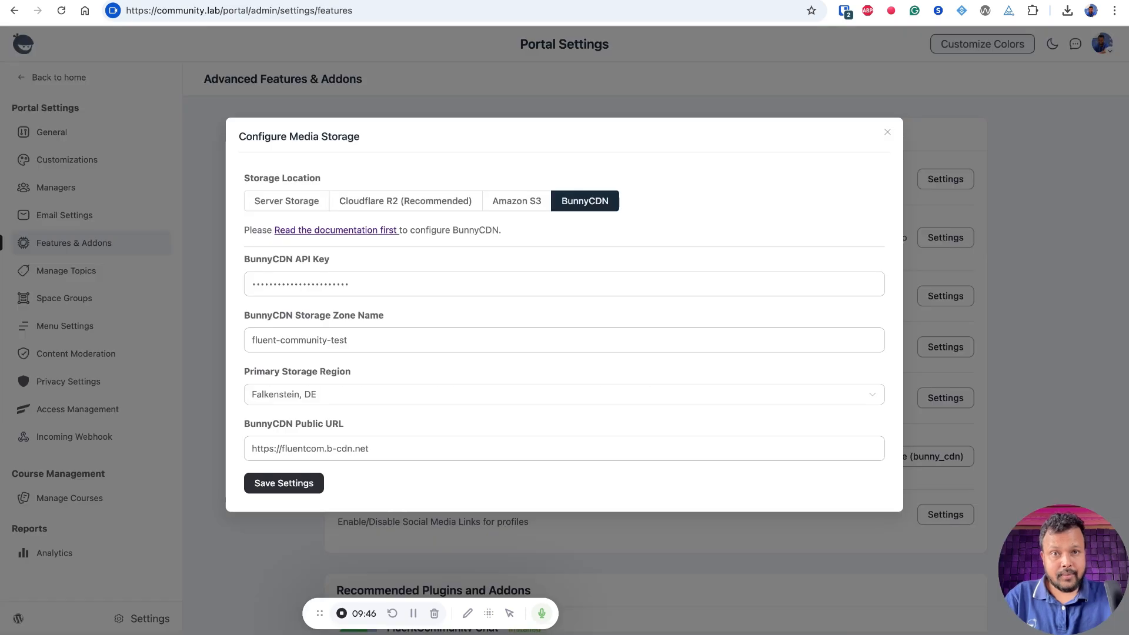
pyautogui.click(888, 133)
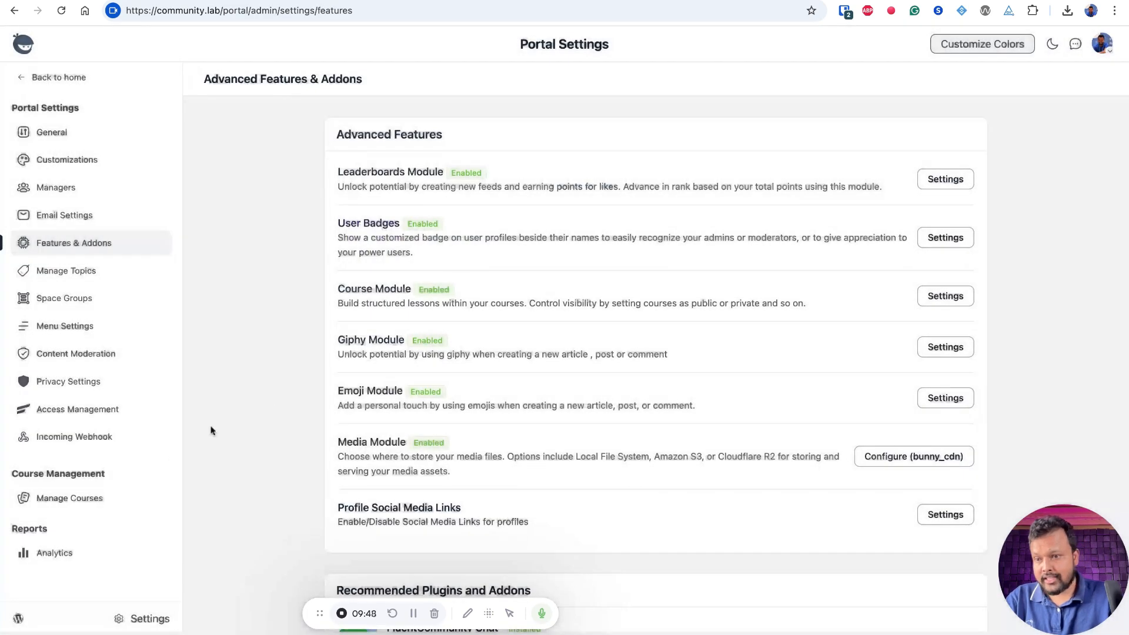
pyautogui.click(59, 441)
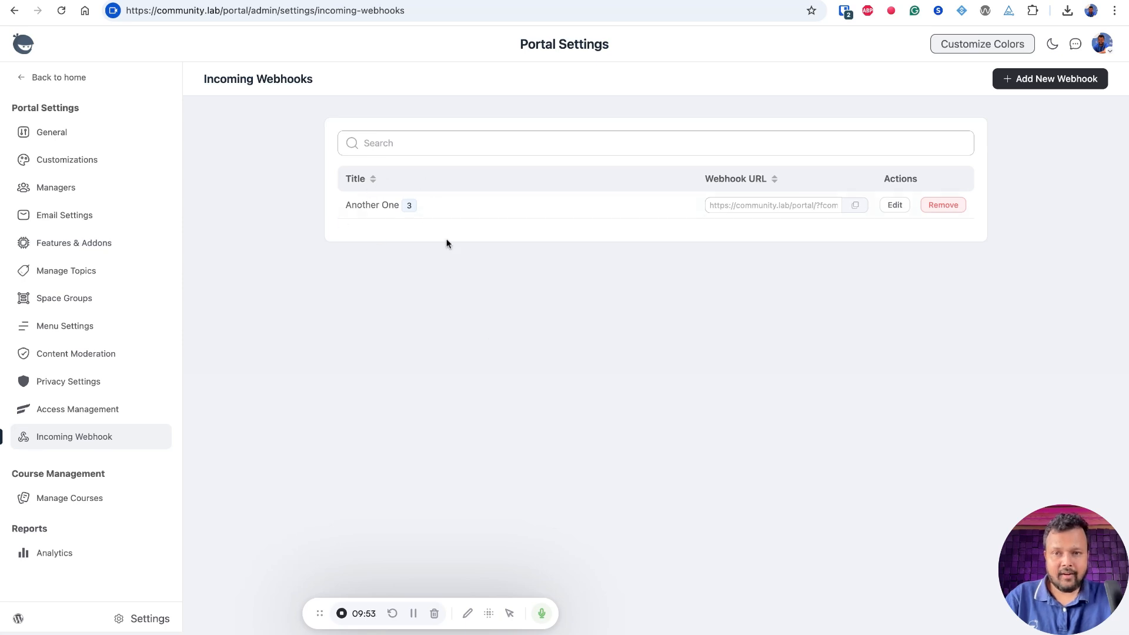
# Start a new incoming webhook with the title "User Purchased Hook - VIP".
pyautogui.click(1088, 80)
pyautogui.click(324, 213)
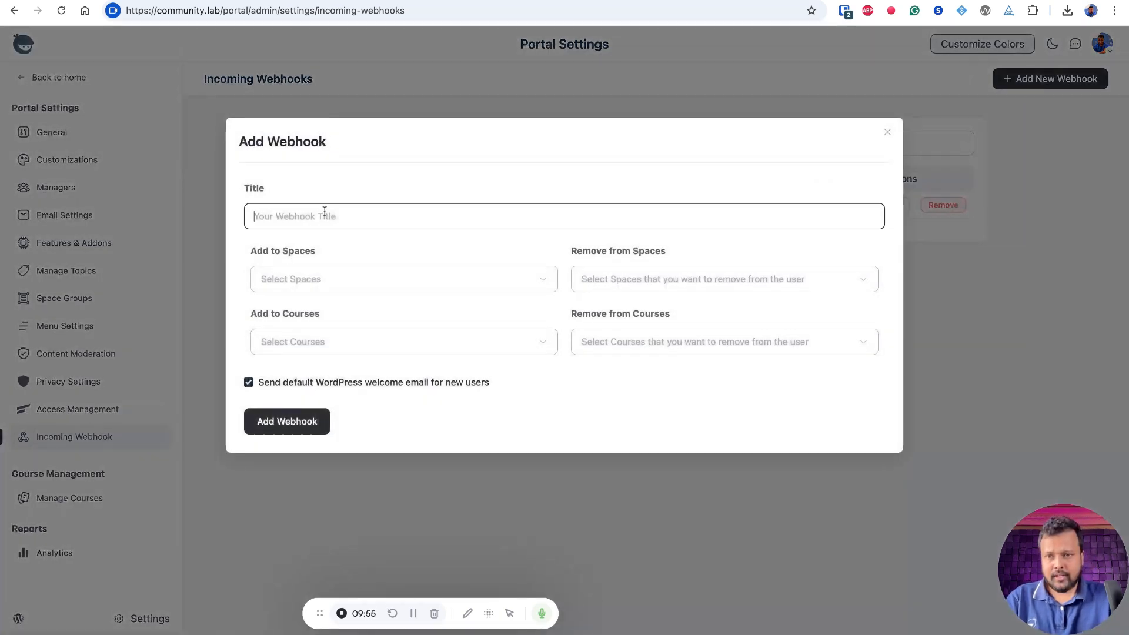
pyautogui.write('User Purch')
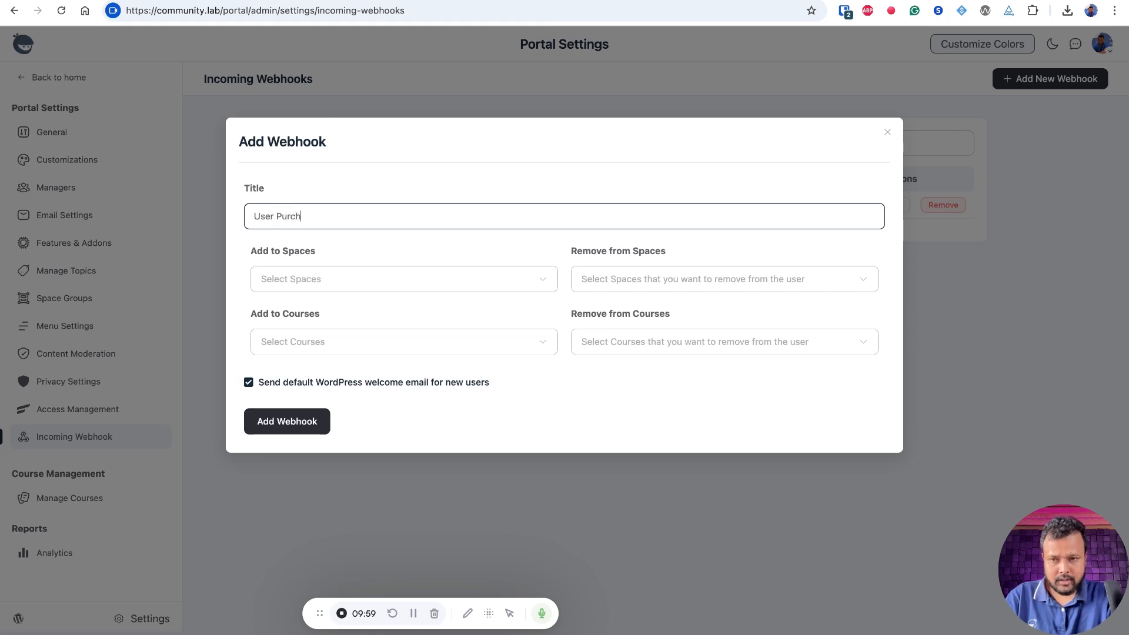
pyautogui.write('ased Hook')
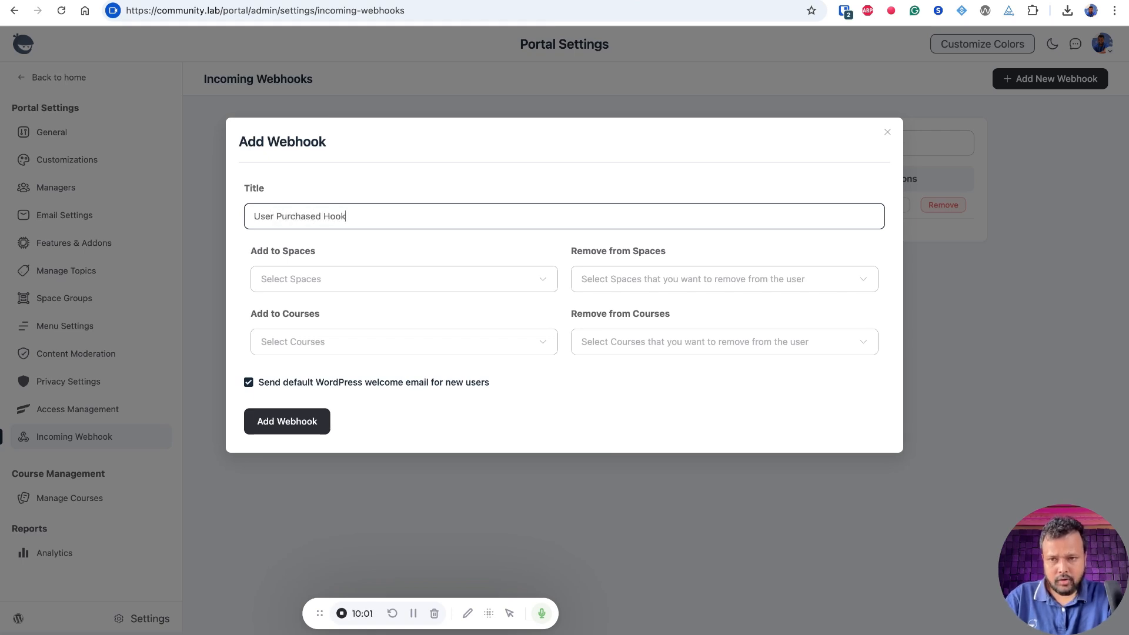
pyautogui.write(' - VIP')
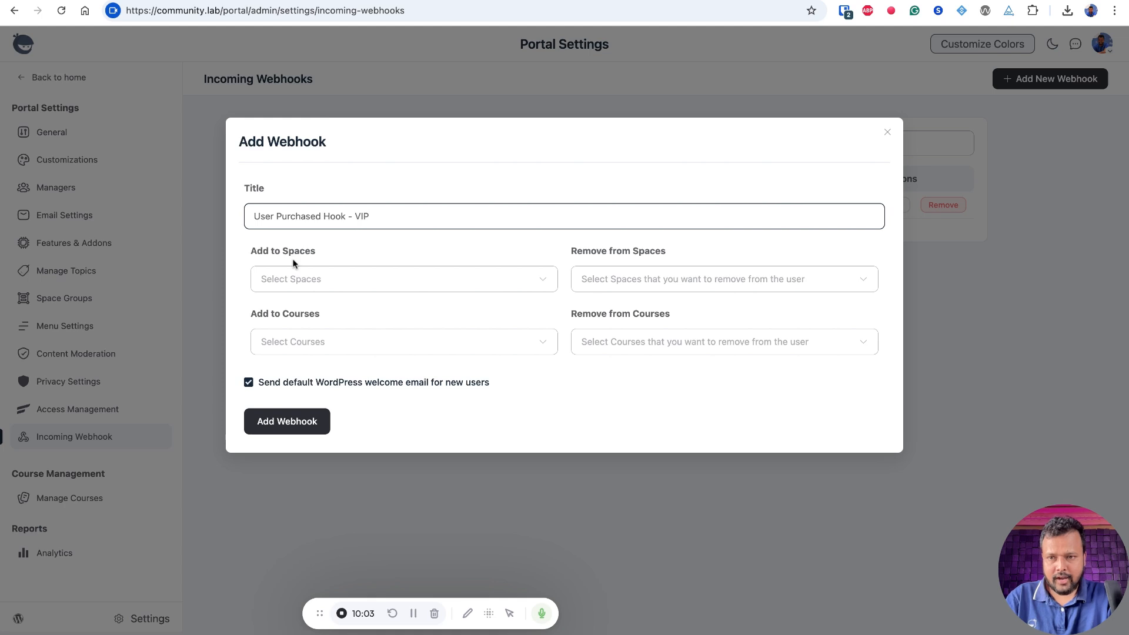
# Set the webhook to add users to the FluentCommunity, FluentBoards and ELC Partners spaces.
pyautogui.moveTo(249, 257); pyautogui.dragTo(312, 252)
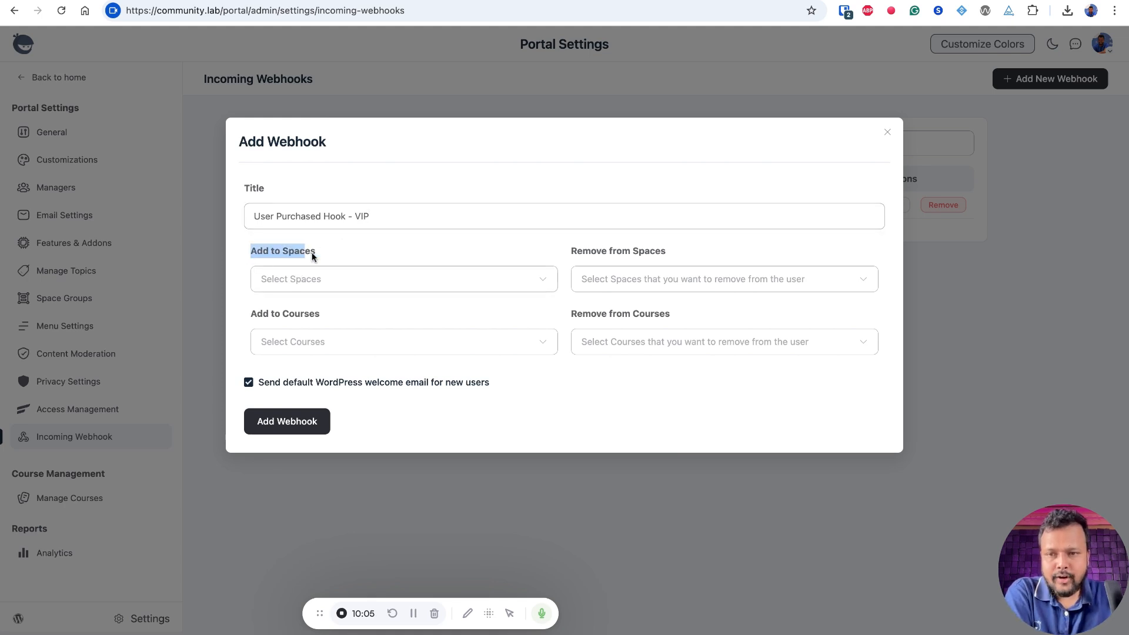
pyautogui.click(308, 279)
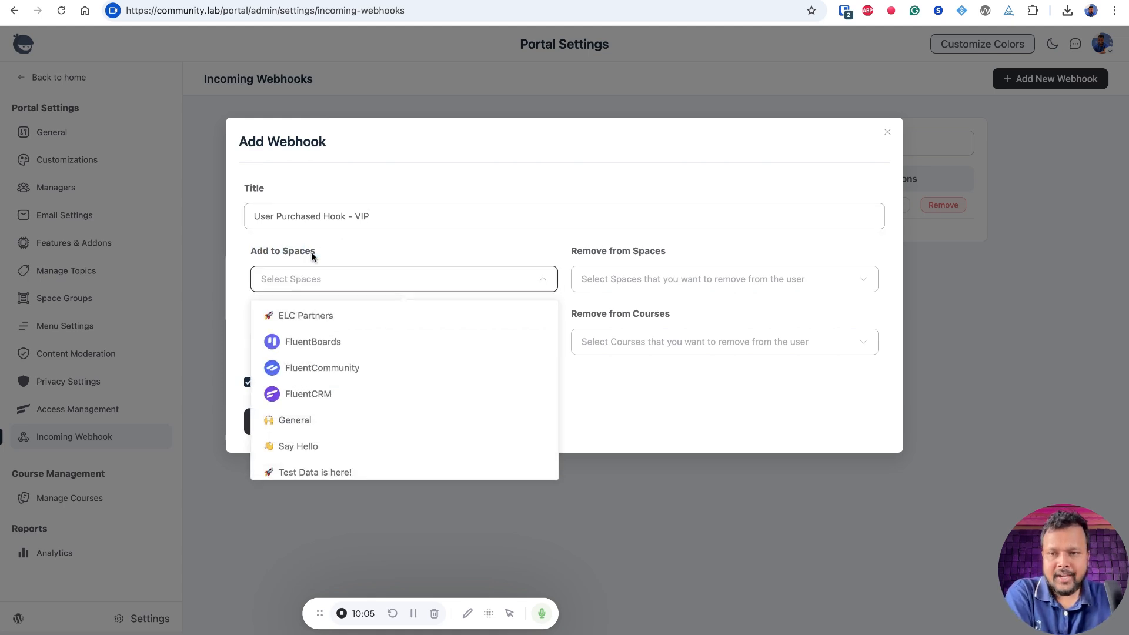
pyautogui.click(331, 368)
pyautogui.click(328, 341)
pyautogui.click(307, 316)
pyautogui.click(467, 231)
pyautogui.click(600, 288)
pyautogui.click(530, 259)
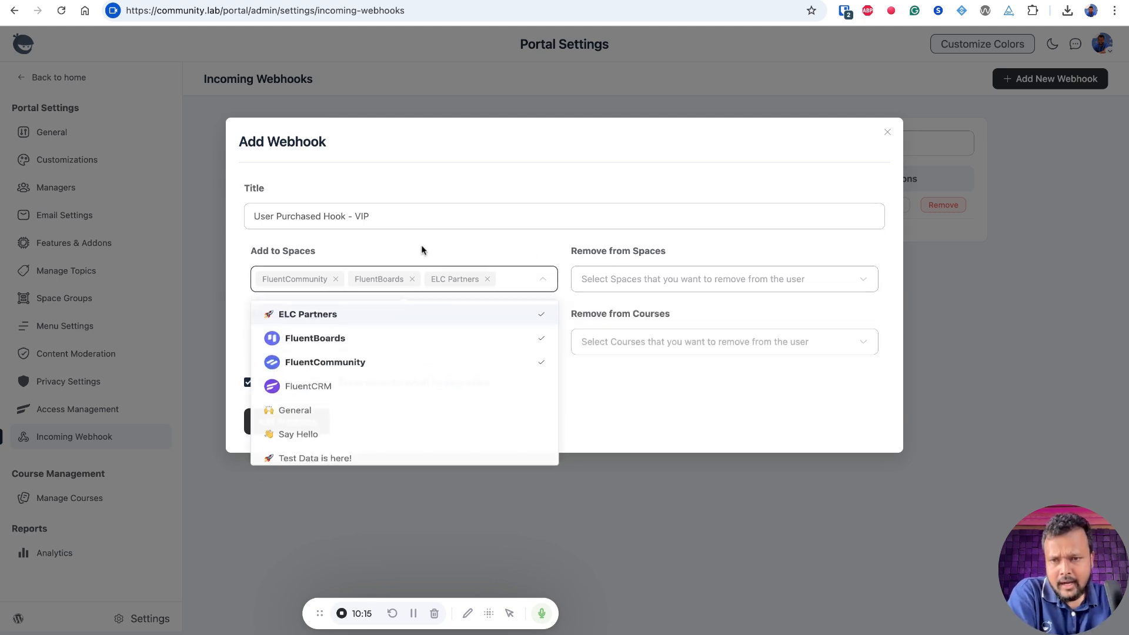
# Set the webhook to add users to Another Course and Test Course, and save it.
pyautogui.click(244, 312)
pyautogui.click(311, 347)
pyautogui.click(308, 378)
pyautogui.click(305, 404)
pyautogui.click(635, 408)
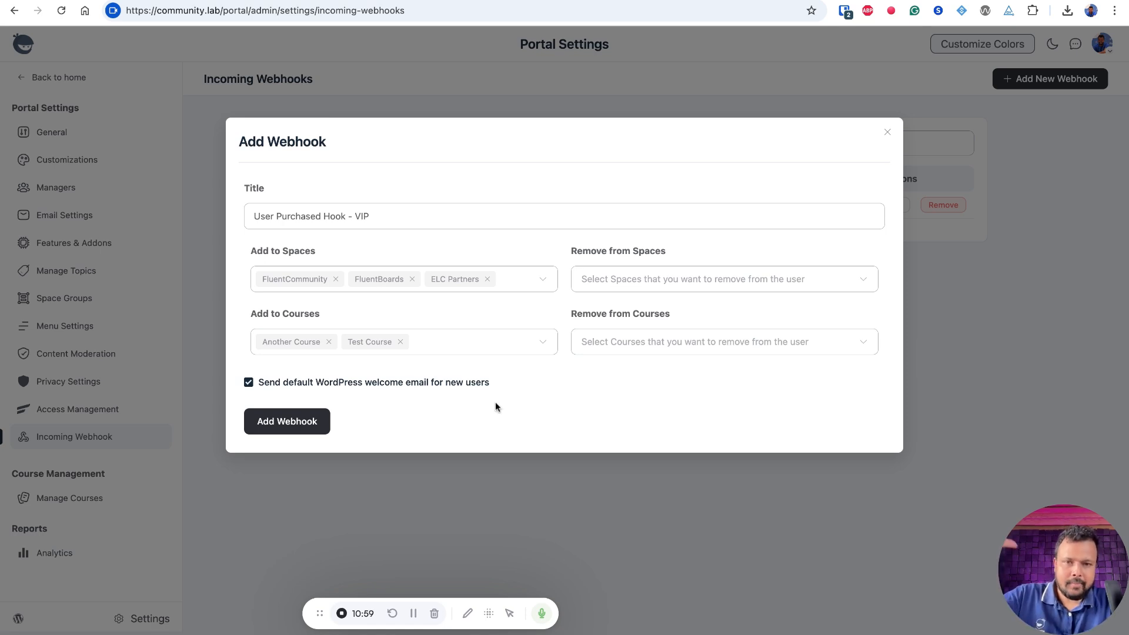
pyautogui.click(287, 421)
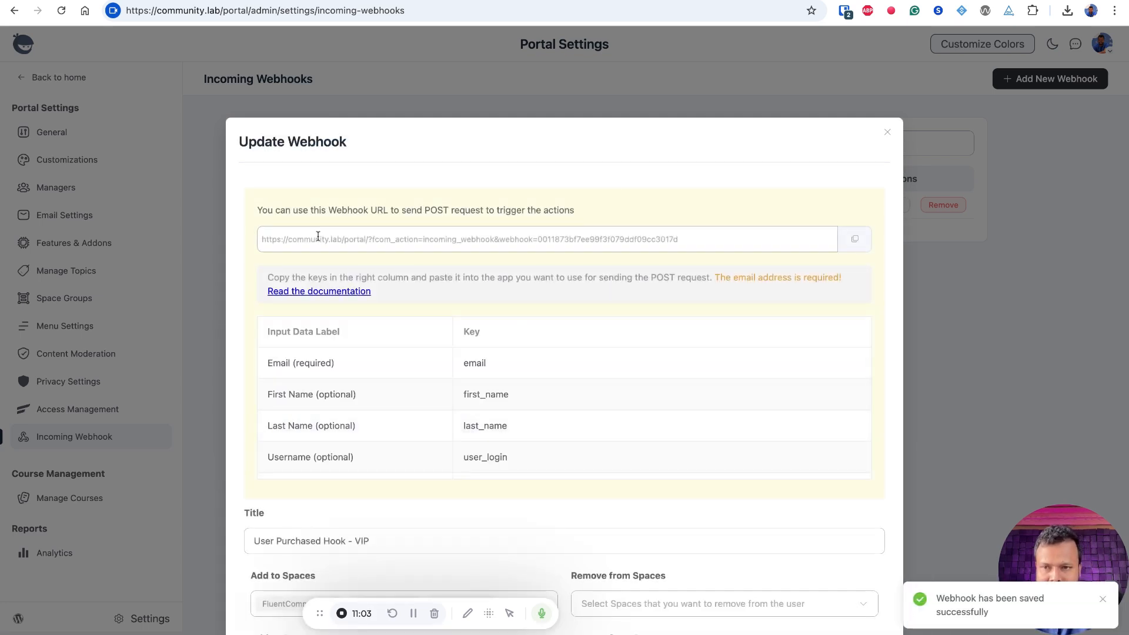
# Copy the new webhook's URL to the clipboard.
pyautogui.doubleClick(289, 241)
pyautogui.press('super+shift+Right')
pyautogui.click(854, 240)
# Review the input data labels and keys for the webhook's POST request.
pyautogui.scroll(-1, 537, 348)
pyautogui.scroll(-1, 361, 335)
pyautogui.scroll(1, 347, 367)
pyautogui.scroll(-2, 347, 368)
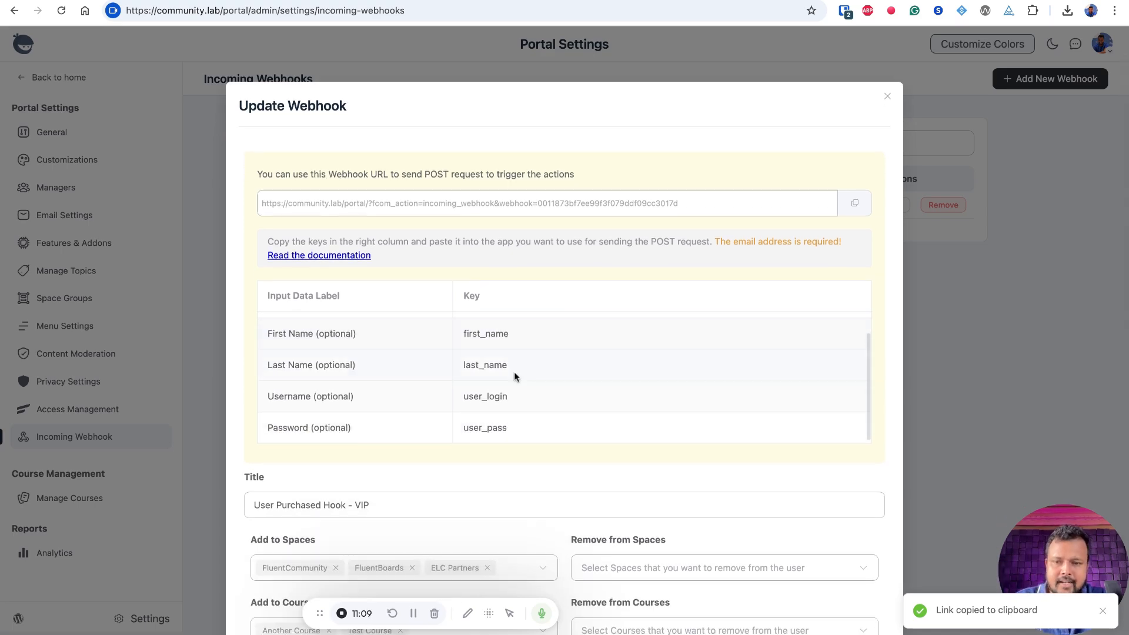
pyautogui.scroll(-2, 547, 373)
pyautogui.scroll(3, 547, 374)
pyautogui.scroll(1, 473, 446)
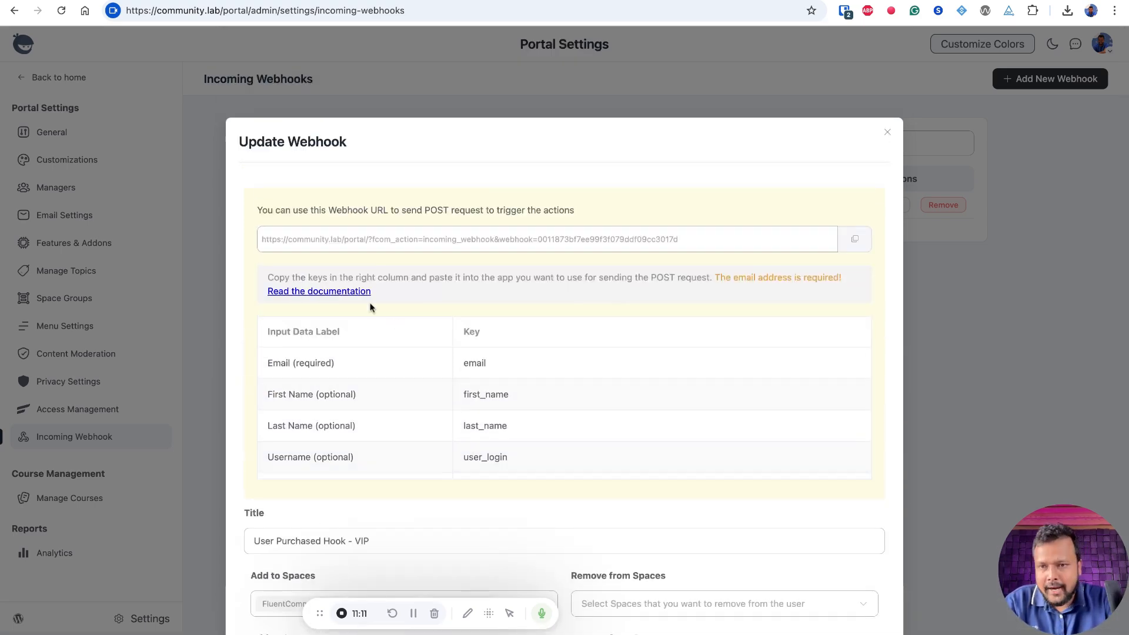
# Open the incoming webhook documentation and read through its sample curl request and payload fields.
pyautogui.click(318, 291)
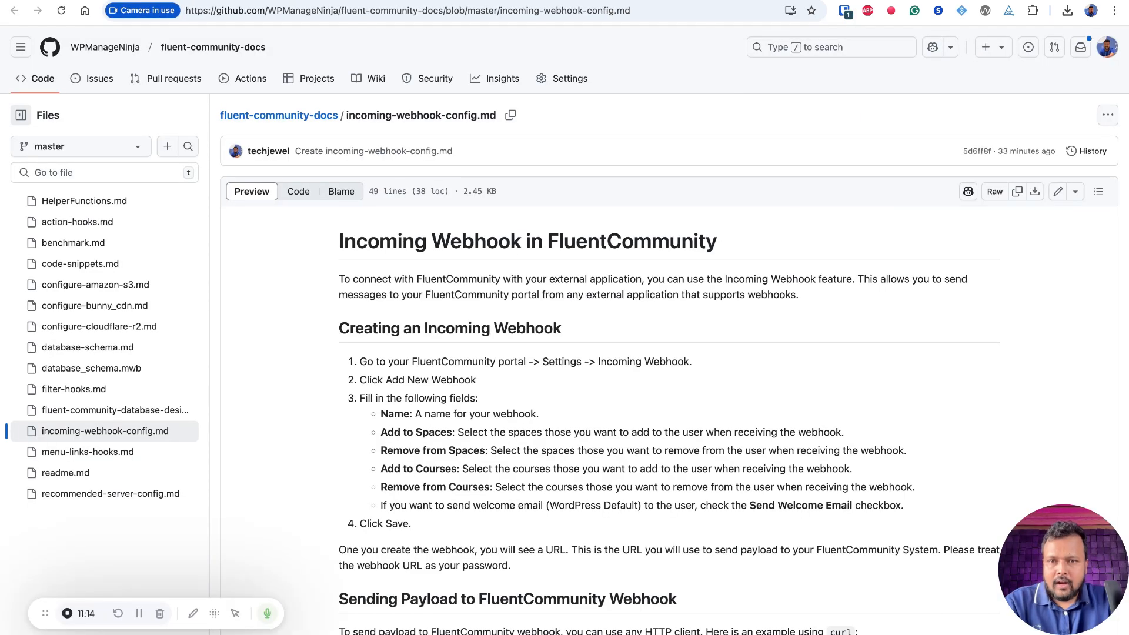
pyautogui.scroll(-8, 354, 241)
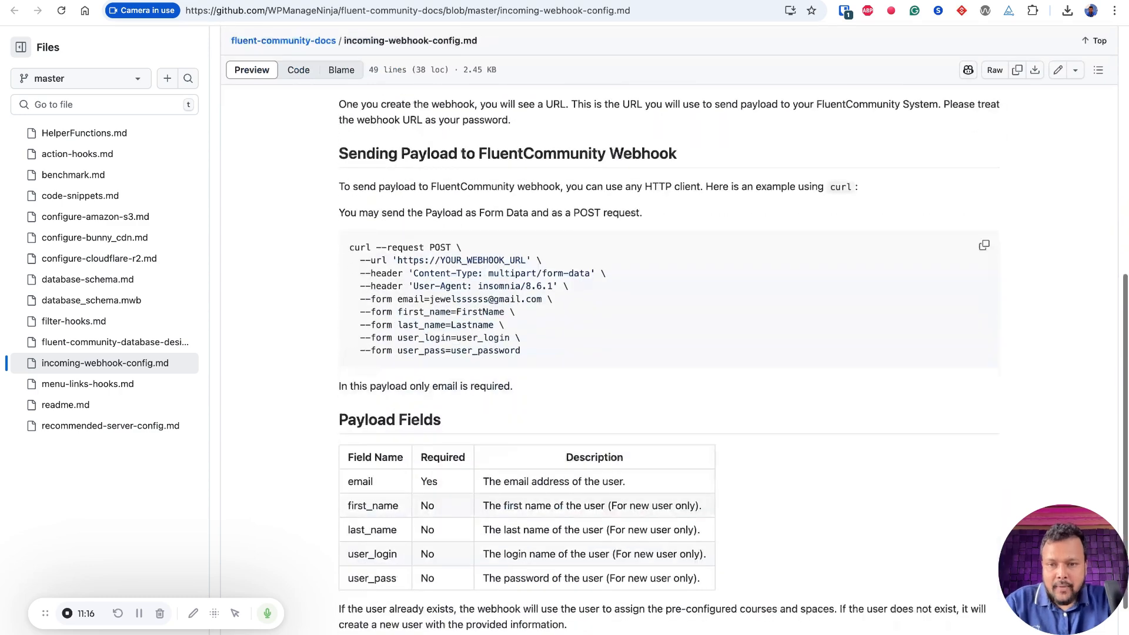
pyautogui.tripleClick(349, 242)
pyautogui.click(349, 242)
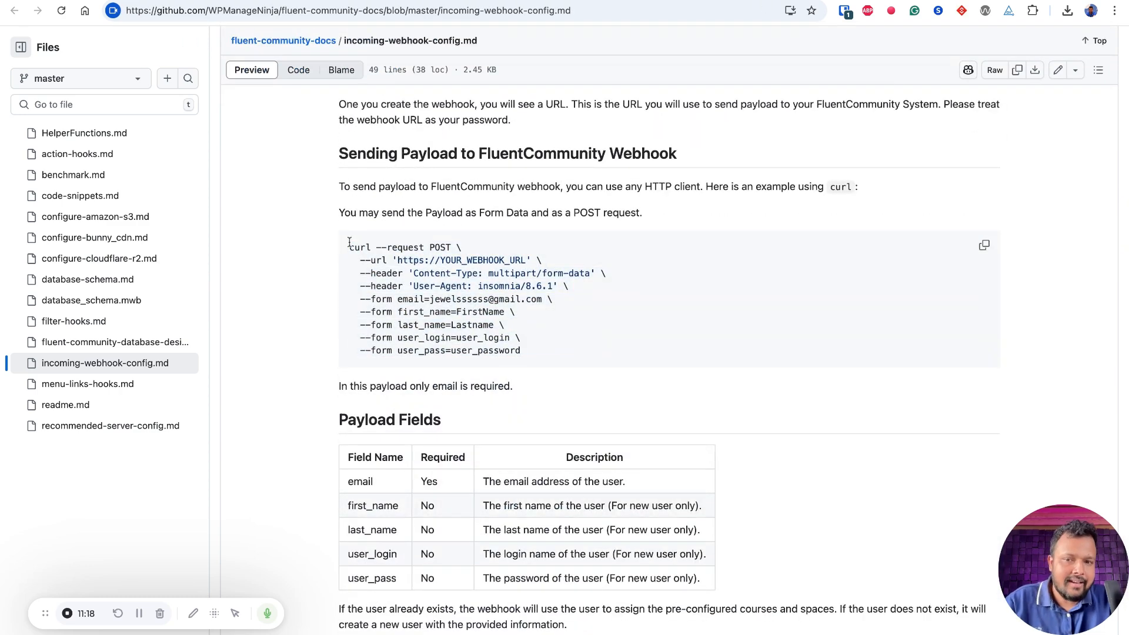
pyautogui.scroll(-3, 565, 308)
pyautogui.moveTo(348, 204); pyautogui.dragTo(648, 339)
pyautogui.click(649, 339)
pyautogui.moveTo(346, 435); pyautogui.dragTo(635, 564)
pyautogui.scroll(4, 635, 562)
pyautogui.scroll(5, 635, 562)
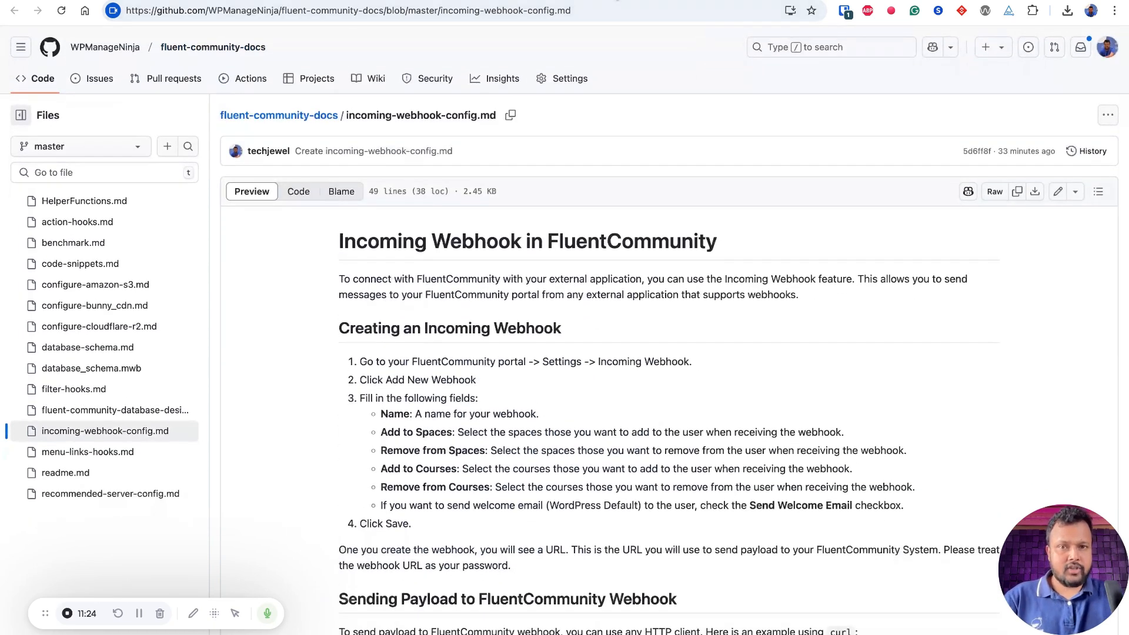
# Return to the release article and read the section on the community profile in FluentCRM Contacts.
pyautogui.click(615, 1)
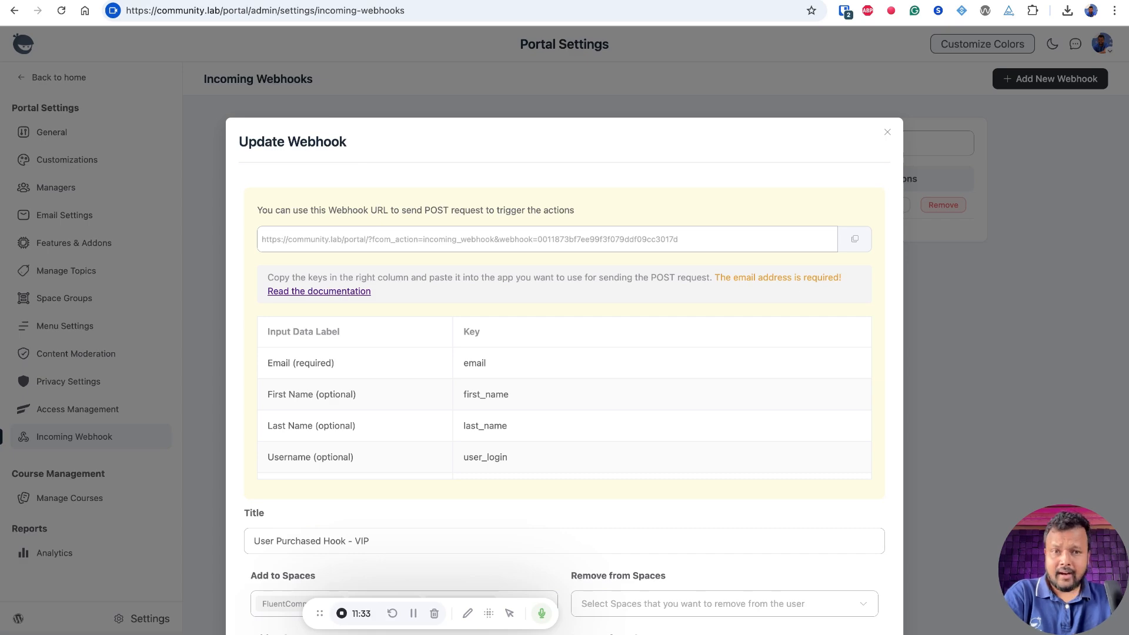
pyautogui.scroll(-1, 549, 389)
pyautogui.scroll(1, 548, 390)
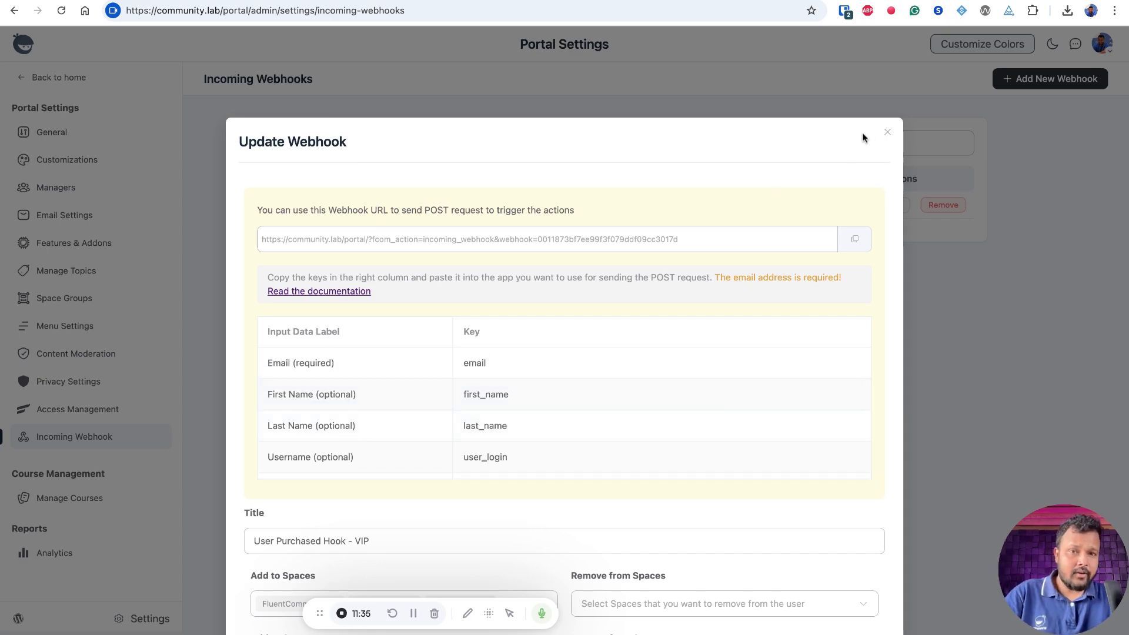
pyautogui.hotkey('ctrl', 'Tab')
pyautogui.scroll(-1, 479, 316)
pyautogui.scroll(-5, 479, 316)
pyautogui.moveTo(217, 230); pyautogui.dragTo(525, 336)
pyautogui.scroll(-2, 524, 337)
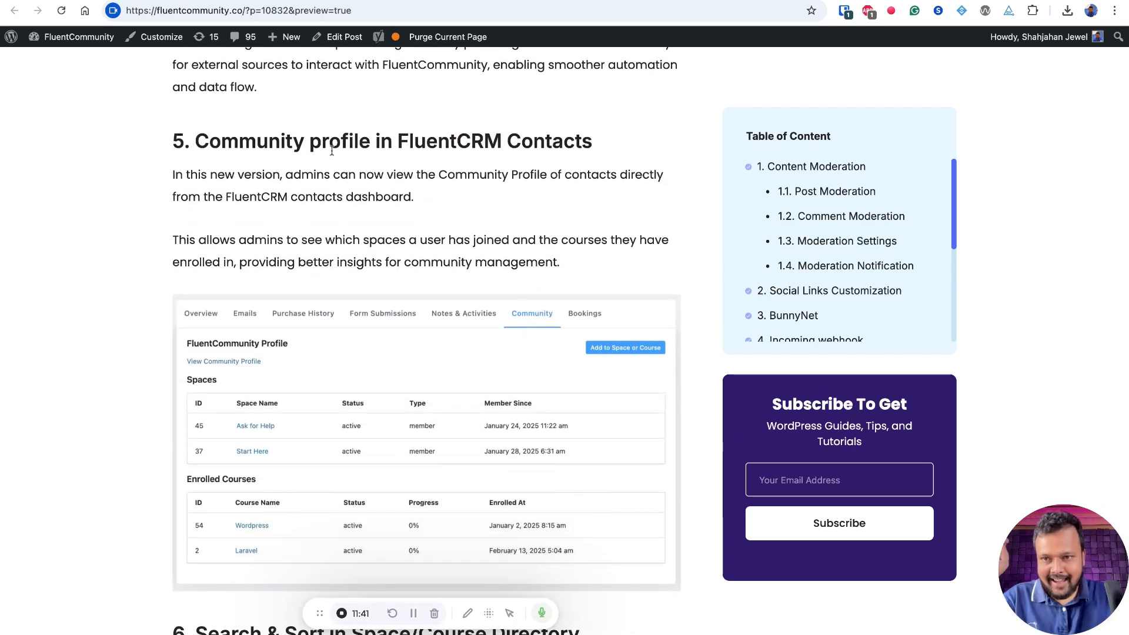
pyautogui.click(331, 150)
pyautogui.moveTo(560, 262); pyautogui.dragTo(172, 174)
pyautogui.click(457, 143)
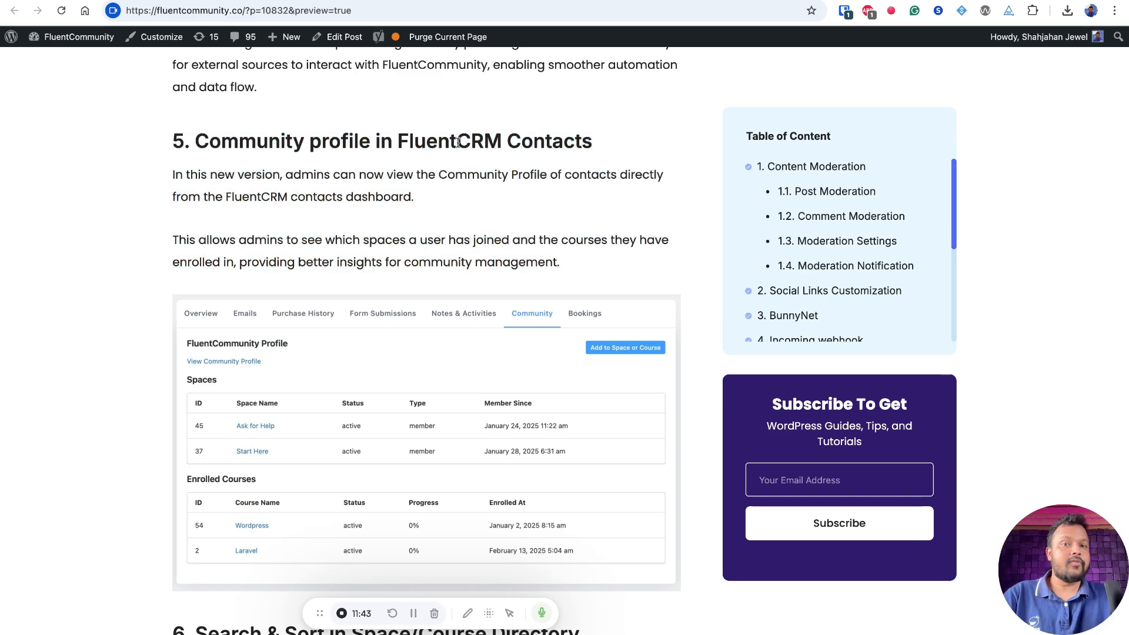
# Close the webhook details in the portal and open the FluentCRM contact record from the member profile's CRM Profile.
pyautogui.press('super+grave')
pyautogui.press('super+grave')
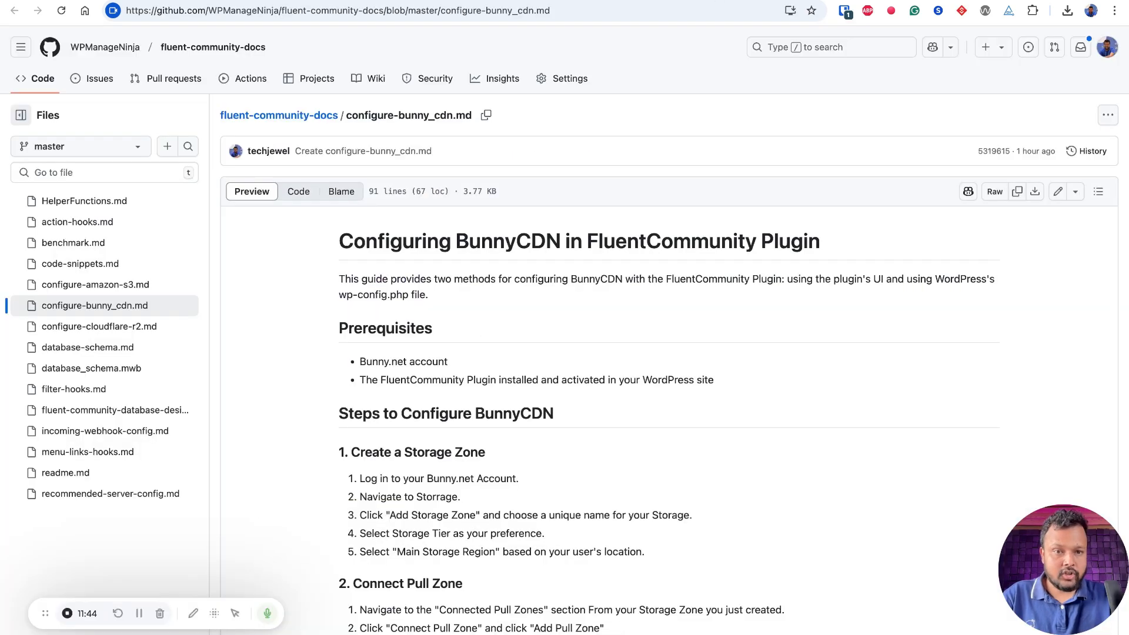
pyautogui.press('super+grave')
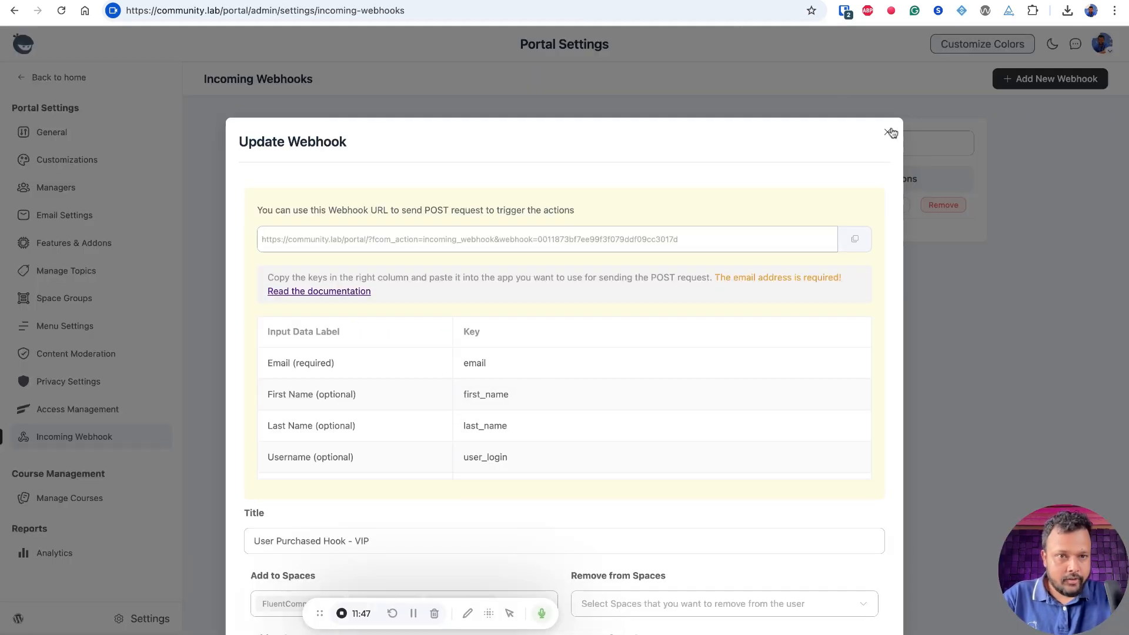
pyautogui.click(888, 132)
pyautogui.hotkey('alt', 'Left')
pyautogui.scroll(-5, 872, 394)
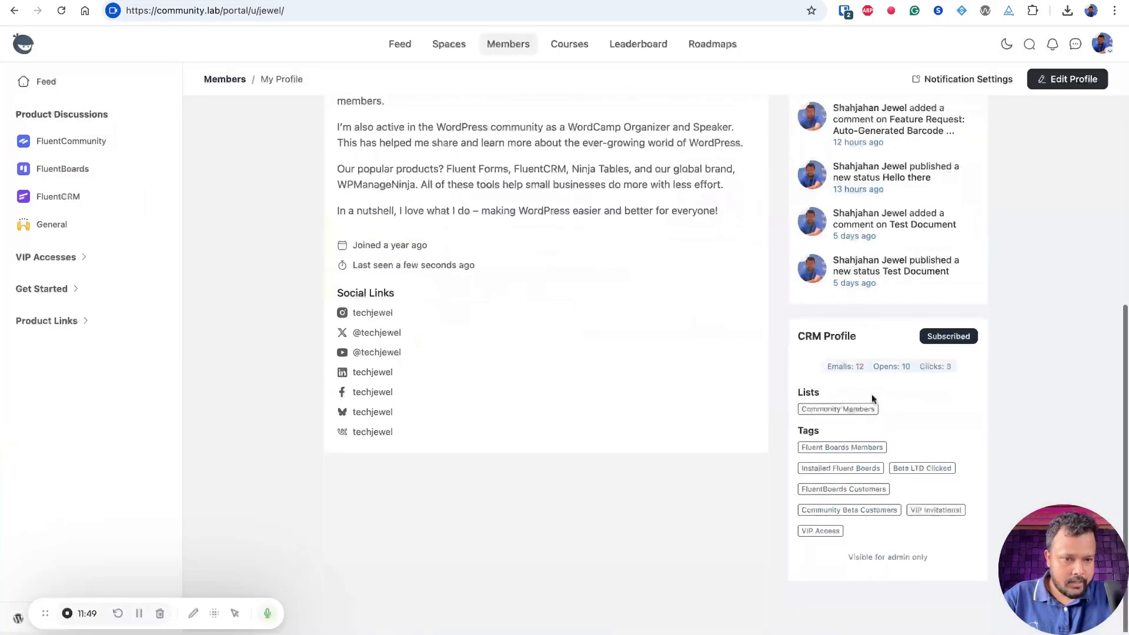
pyautogui.click(945, 338)
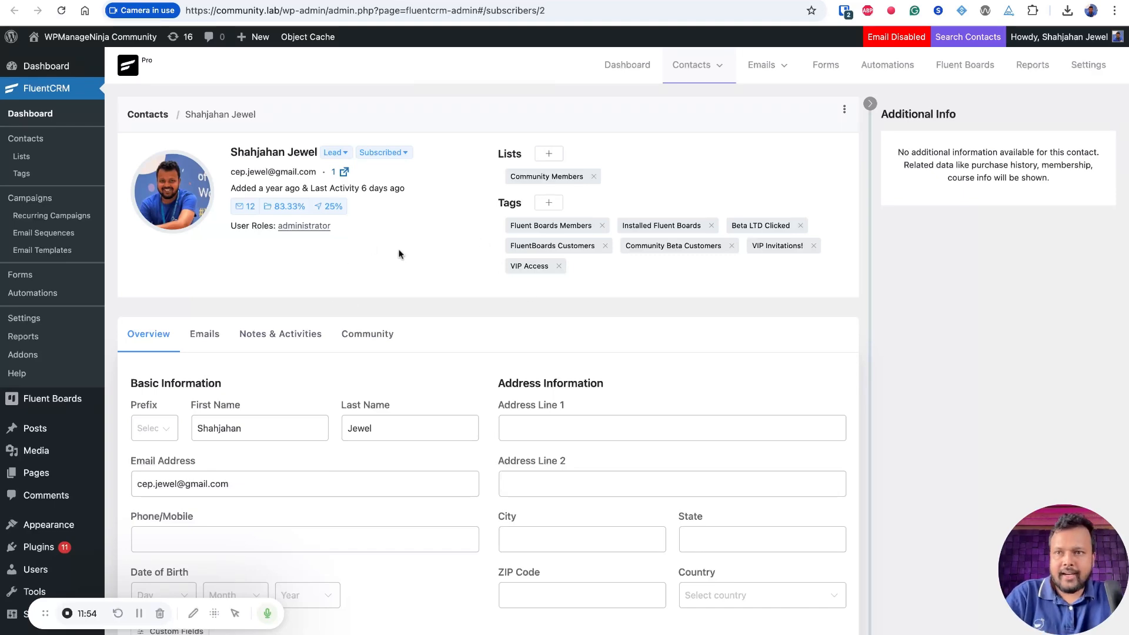
# Show the contact's Community information and review the spaces and enrolled courses.
pyautogui.scroll(-3, 373, 215)
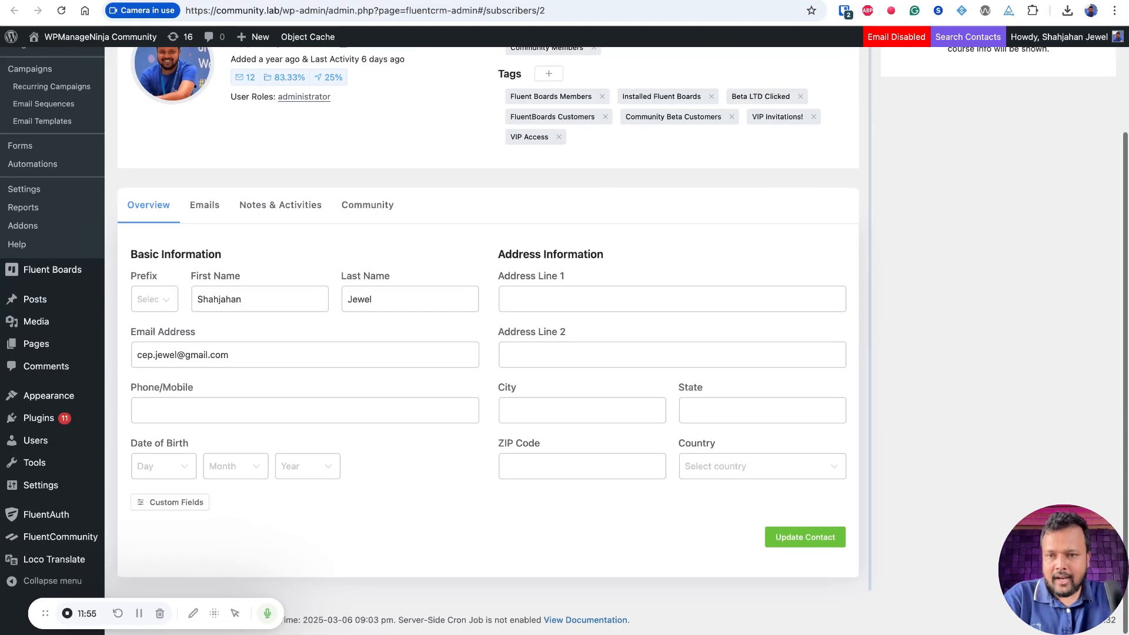
pyautogui.click(370, 211)
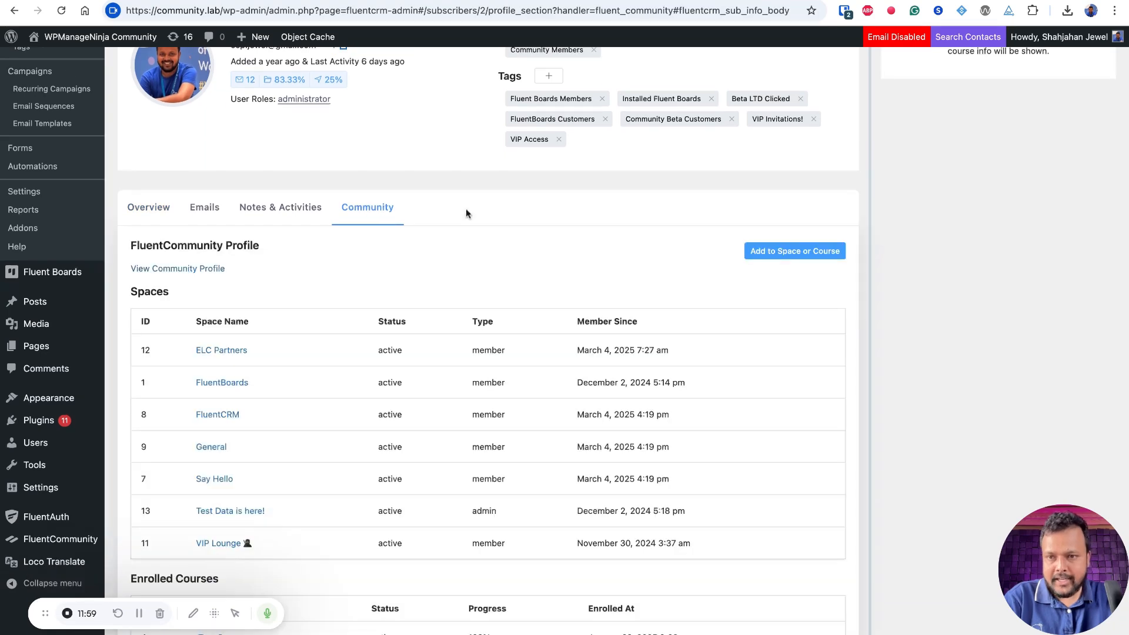
pyautogui.scroll(-1, 466, 208)
pyautogui.scroll(-2, 342, 234)
pyautogui.scroll(2, 342, 234)
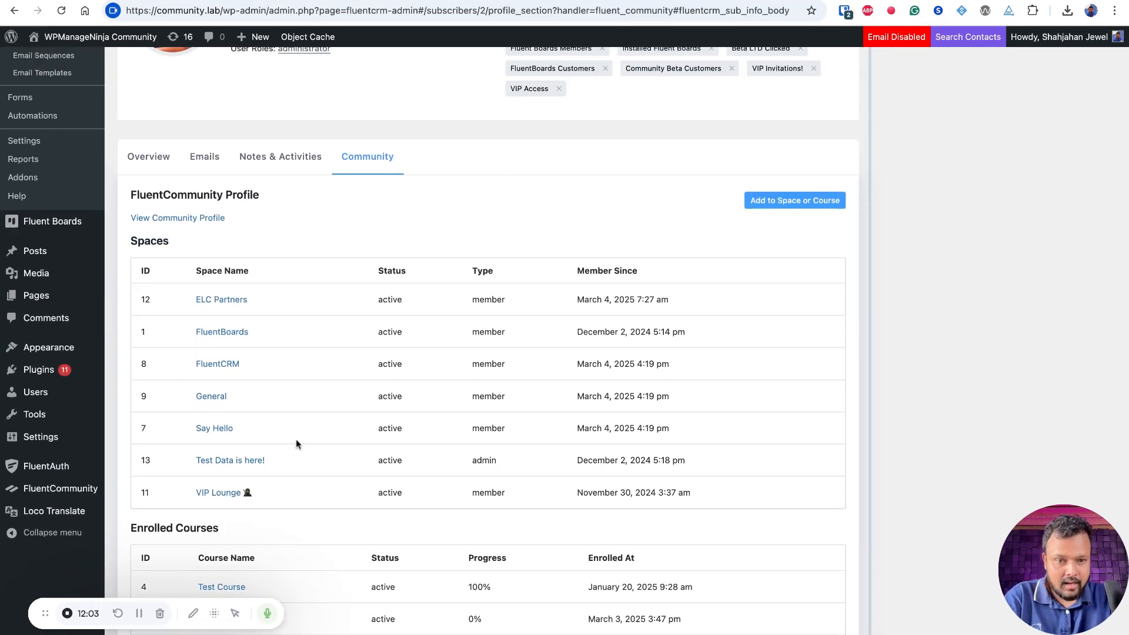
# Review the progress and enrolment dates of the contact's enrolled courses below the spaces list.
pyautogui.scroll(4, 453, 417)
pyautogui.scroll(-6, 453, 418)
pyautogui.moveTo(132, 445); pyautogui.dragTo(412, 506)
pyautogui.click(625, 540)
pyautogui.moveTo(585, 507); pyautogui.dragTo(676, 534)
pyautogui.click(676, 534)
pyautogui.scroll(1, 675, 535)
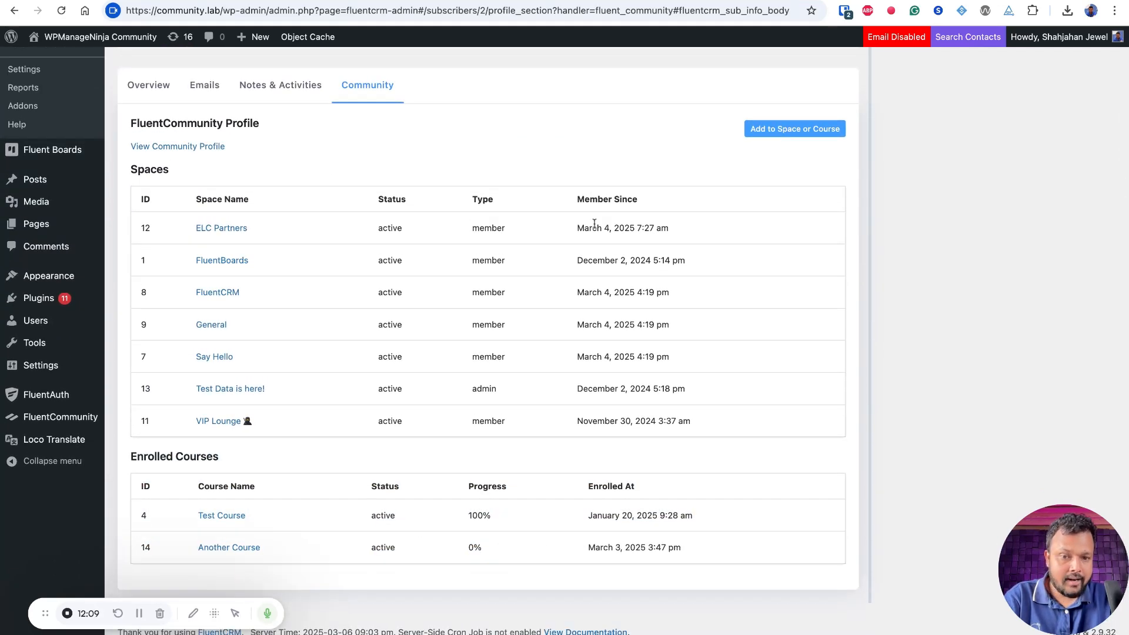
# Open the Add to Space or Course form, view the available choices and close it without adding anything.
pyautogui.scroll(2, 594, 223)
pyautogui.click(797, 244)
pyautogui.click(640, 101)
pyautogui.click(684, 274)
pyautogui.click(681, 105)
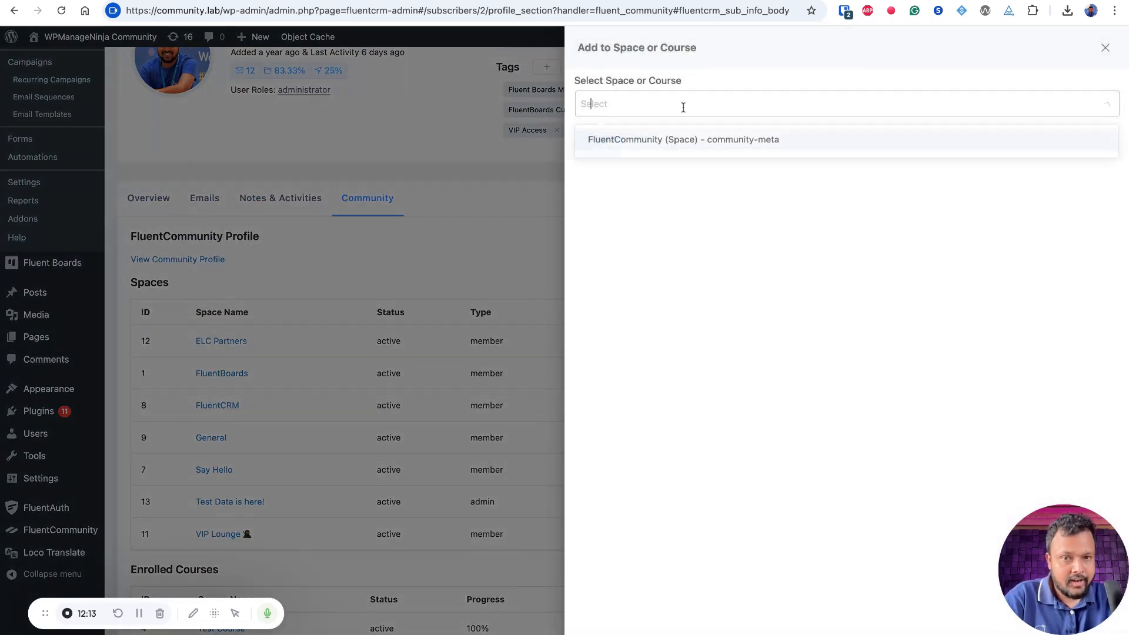
pyautogui.click(675, 210)
pyautogui.click(661, 103)
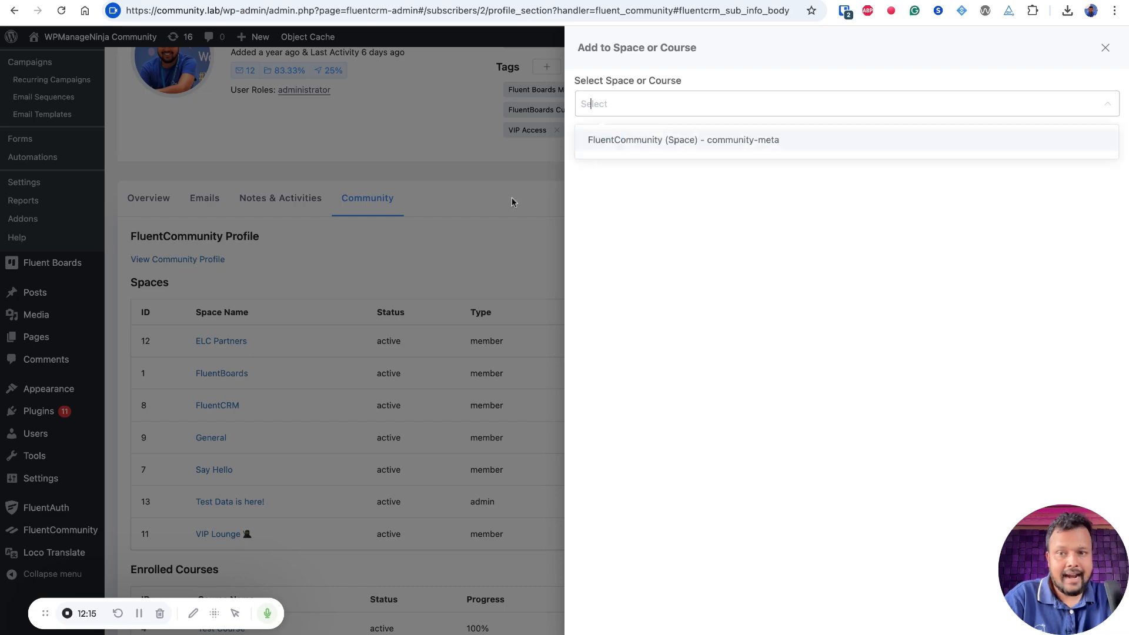
pyautogui.click(483, 245)
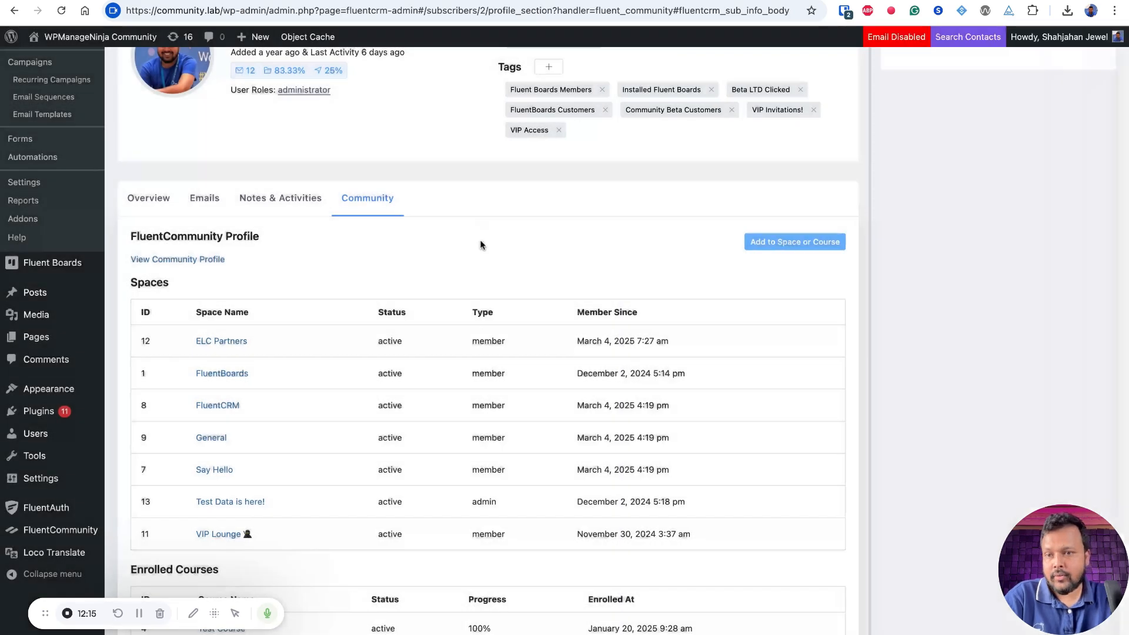
# Open the contact's community profile from the FluentCRM record and look through it.
pyautogui.click(169, 260)
pyautogui.scroll(-6, 672, 325)
pyautogui.scroll(6, 672, 325)
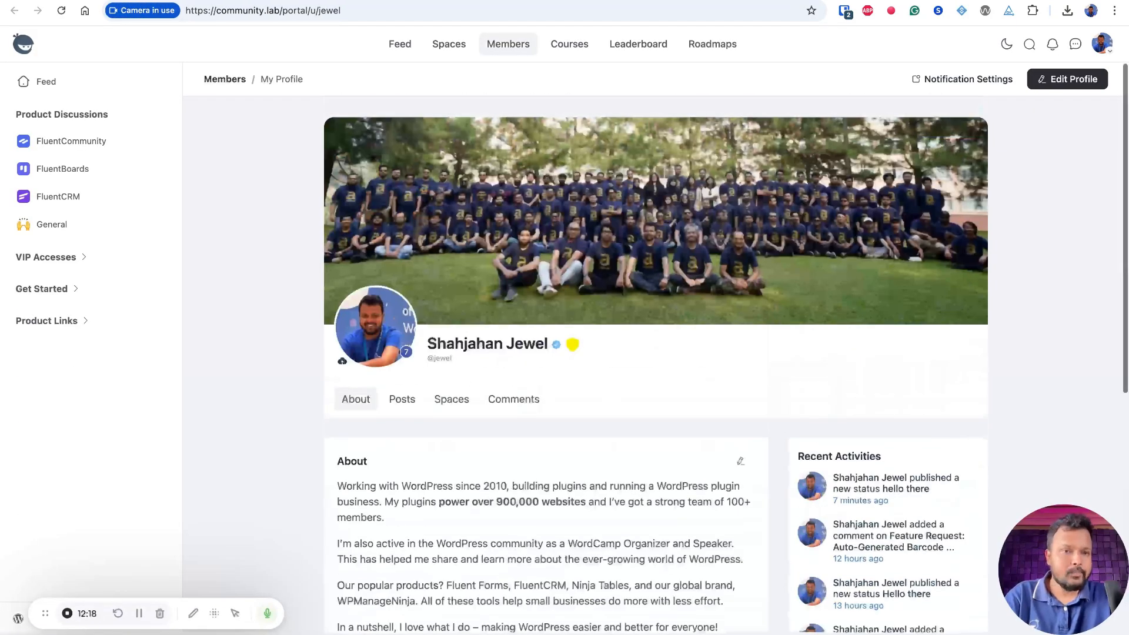
# Return to the release article and read the section on Search & Sort in Space/Course Directory.
pyautogui.press('super+bracketleft')
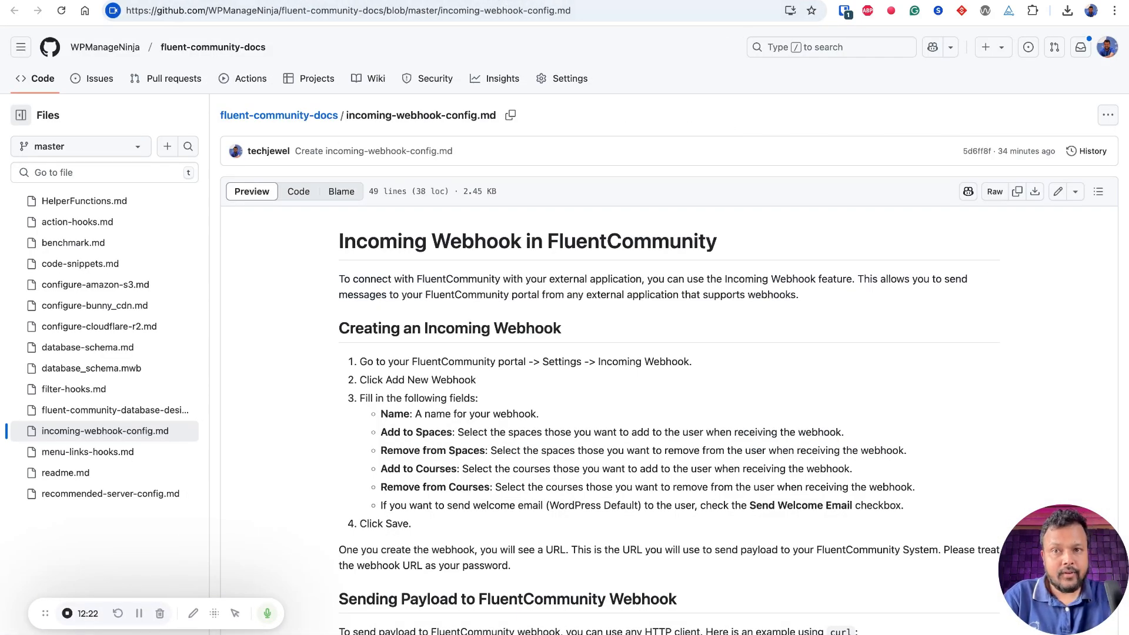
pyautogui.hotkey('ctrl', 'Tab')
pyautogui.scroll(-9, 458, 268)
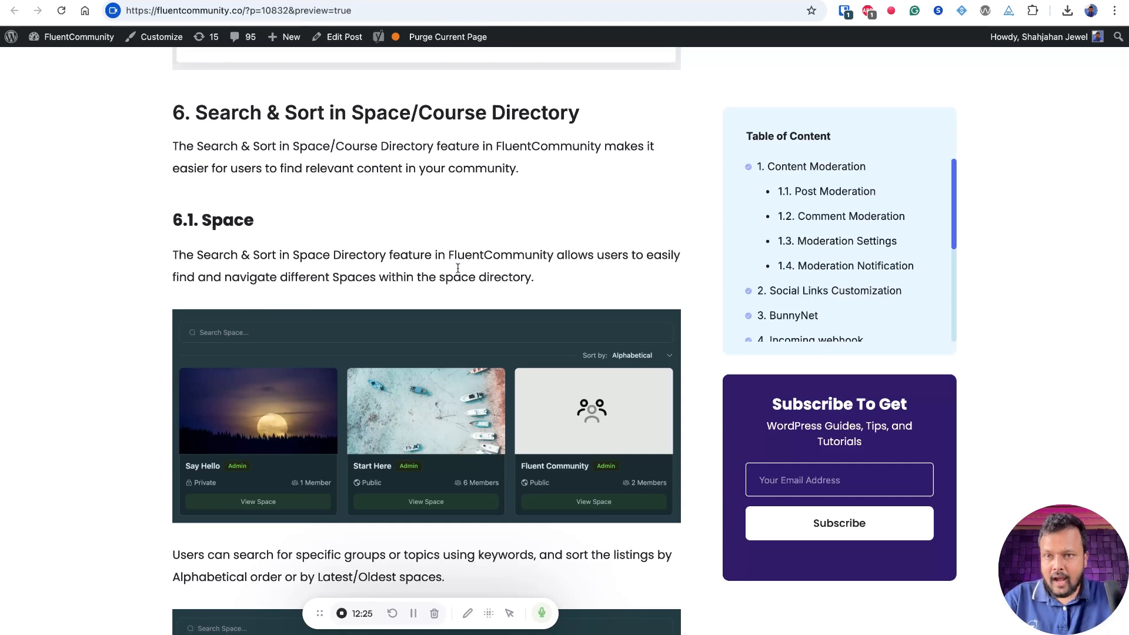
pyautogui.scroll(-1, 457, 268)
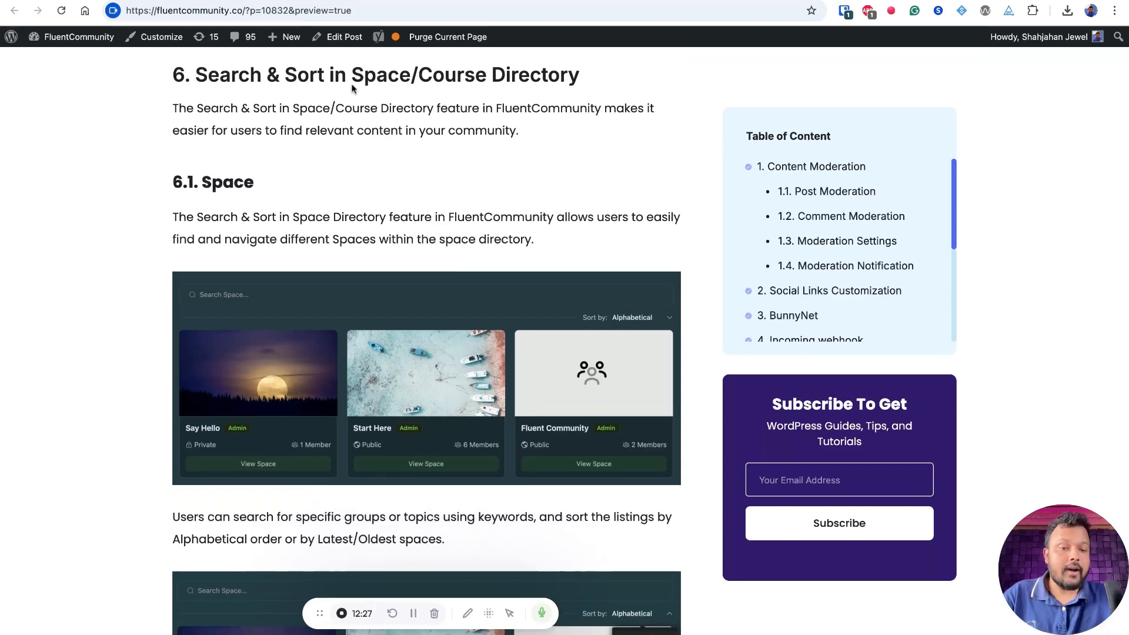
pyautogui.tripleClick(131, 87)
pyautogui.click(132, 86)
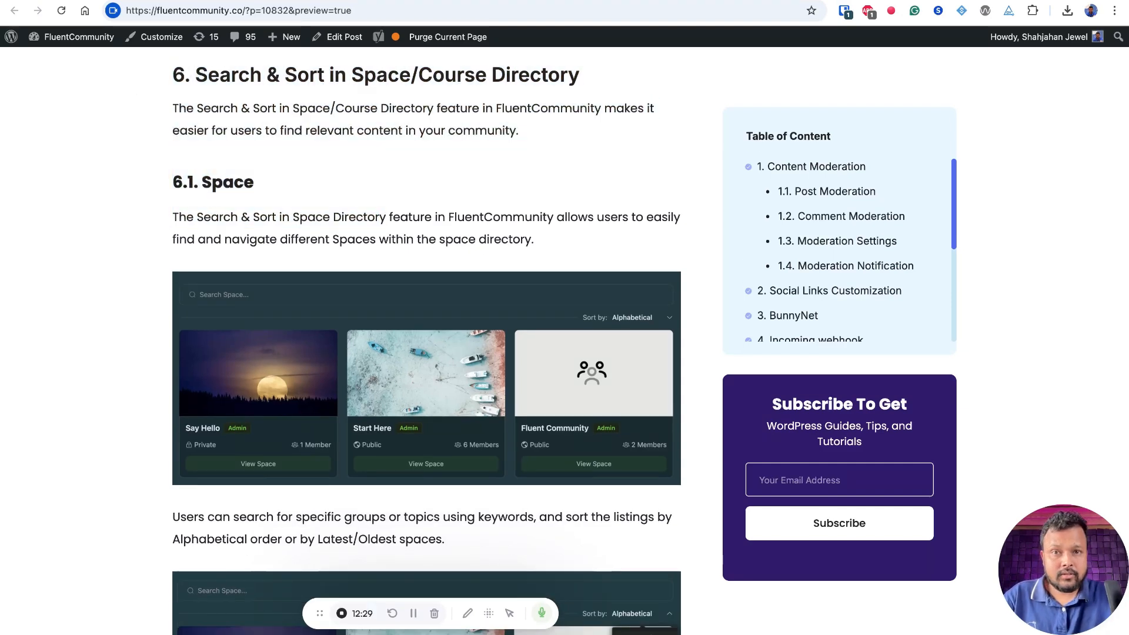
# Leave the portal settings and browse the Spaces directory.
pyautogui.hotkey('ctrl', 'Tab')
pyautogui.click(81, 80)
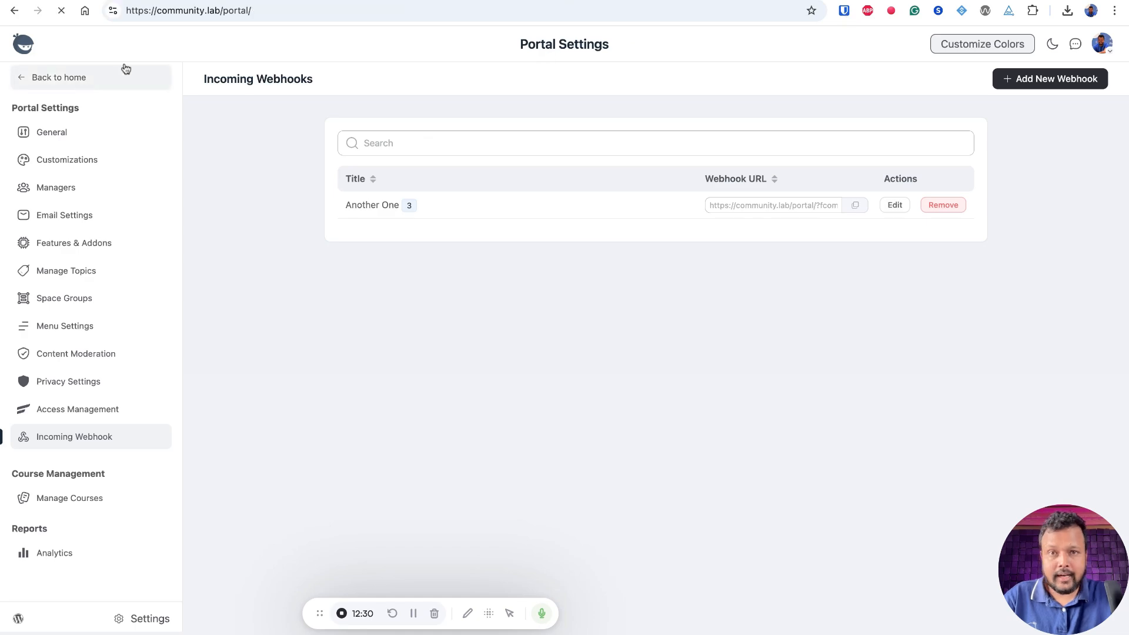
pyautogui.click(449, 43)
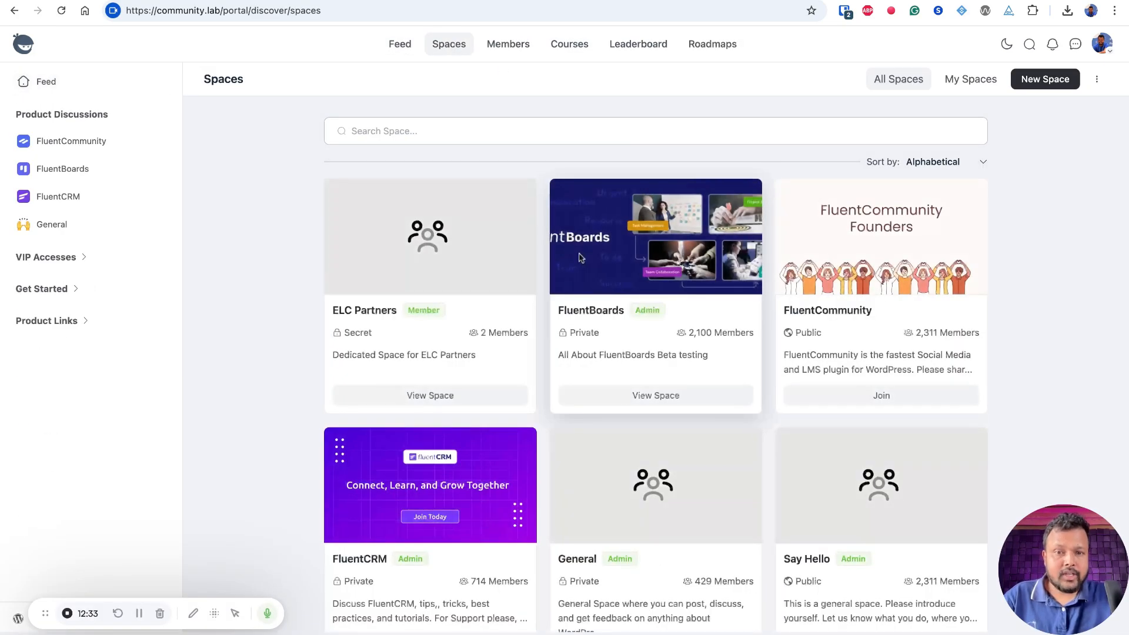
pyautogui.scroll(-5, 577, 257)
pyautogui.scroll(5, 647, 206)
# Search the Spaces directory for "Commu" and clear the search.
pyautogui.click(656, 123)
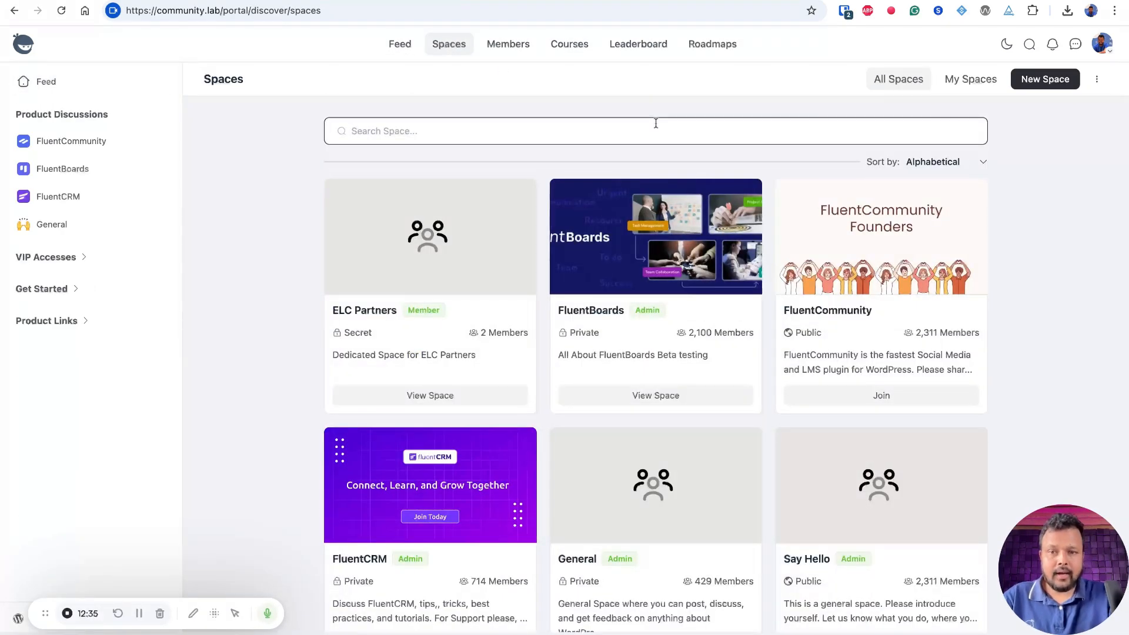
pyautogui.write('Commu')
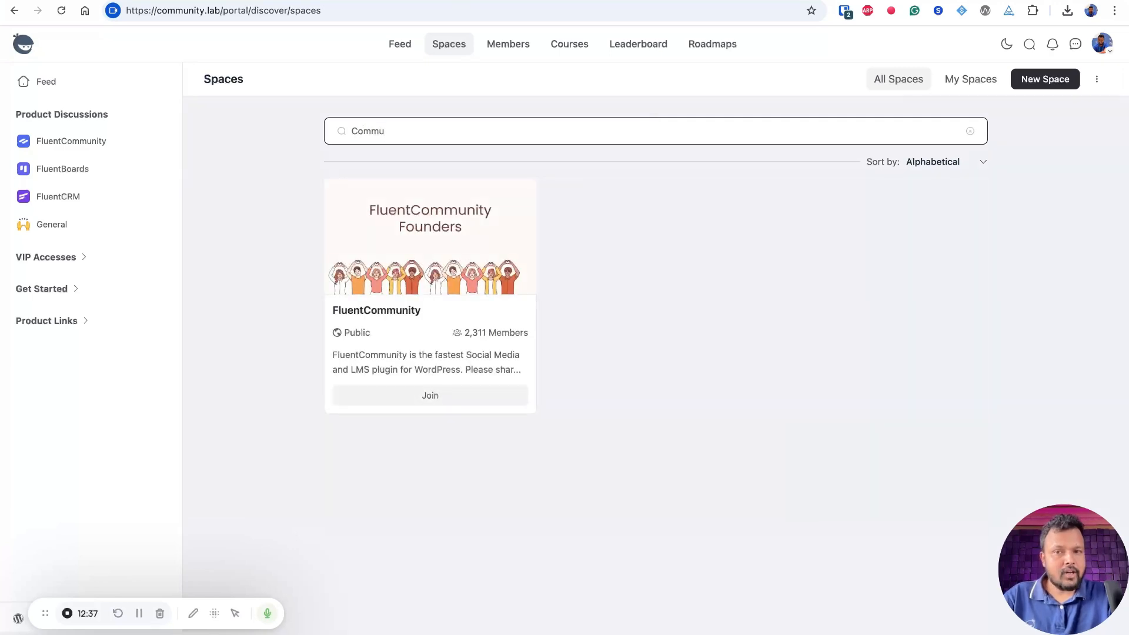
pyautogui.hotkey('ctrl', 'a')
pyautogui.press('BackSpace')
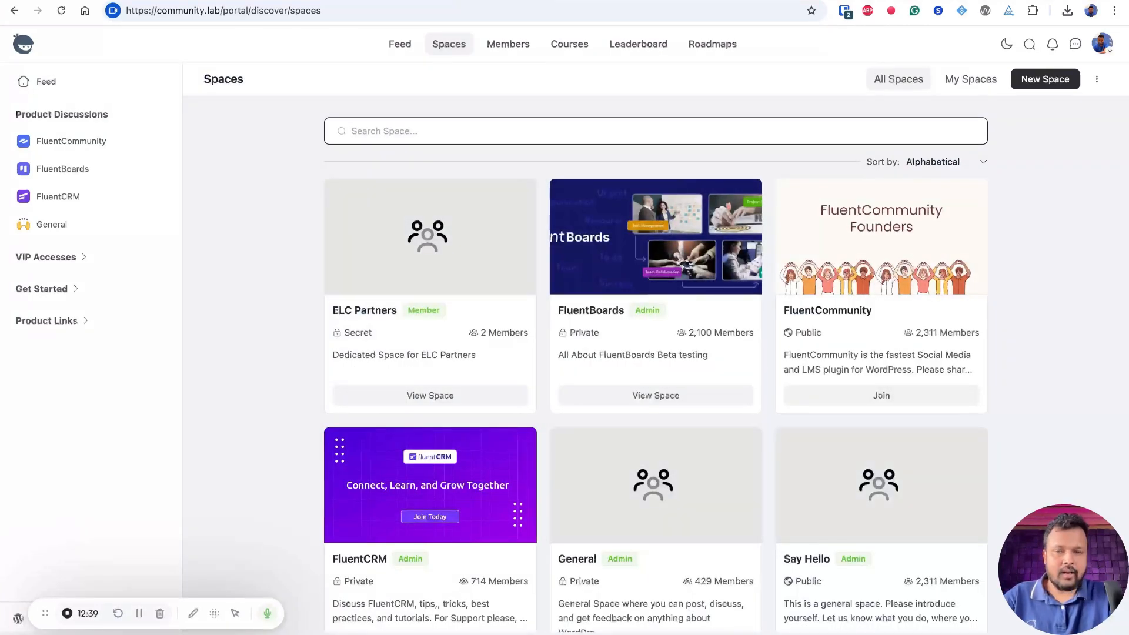
# Sort the spaces by Latest Spaces and Oldest Spaces, and restore the Alphabetical order.
pyautogui.click(955, 162)
pyautogui.click(941, 213)
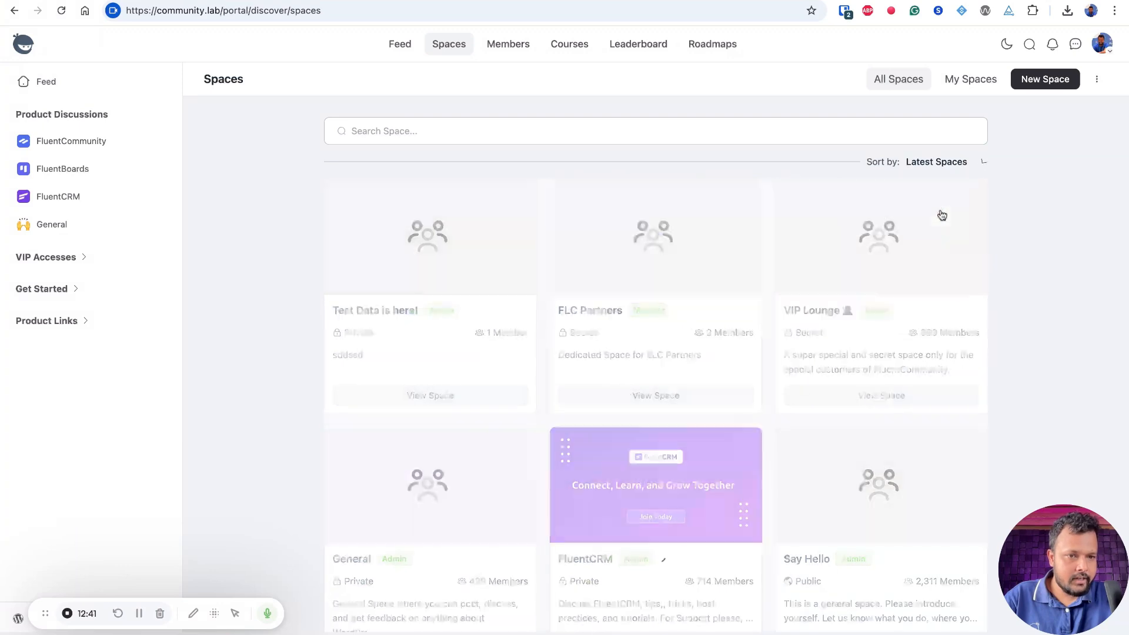
pyautogui.click(938, 164)
pyautogui.click(935, 232)
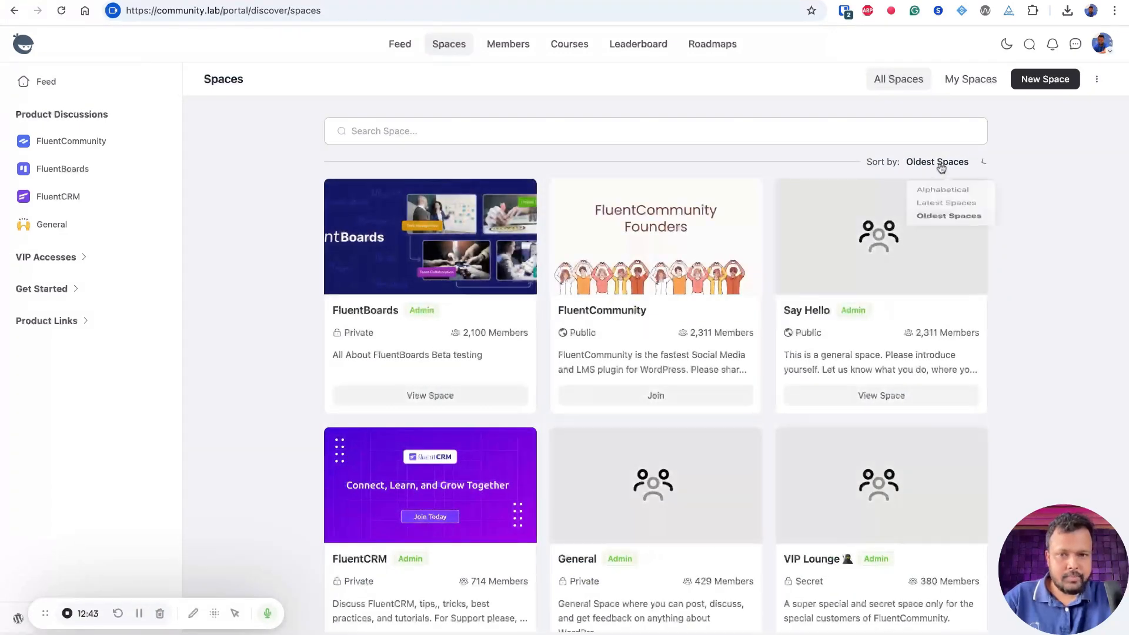
pyautogui.click(935, 192)
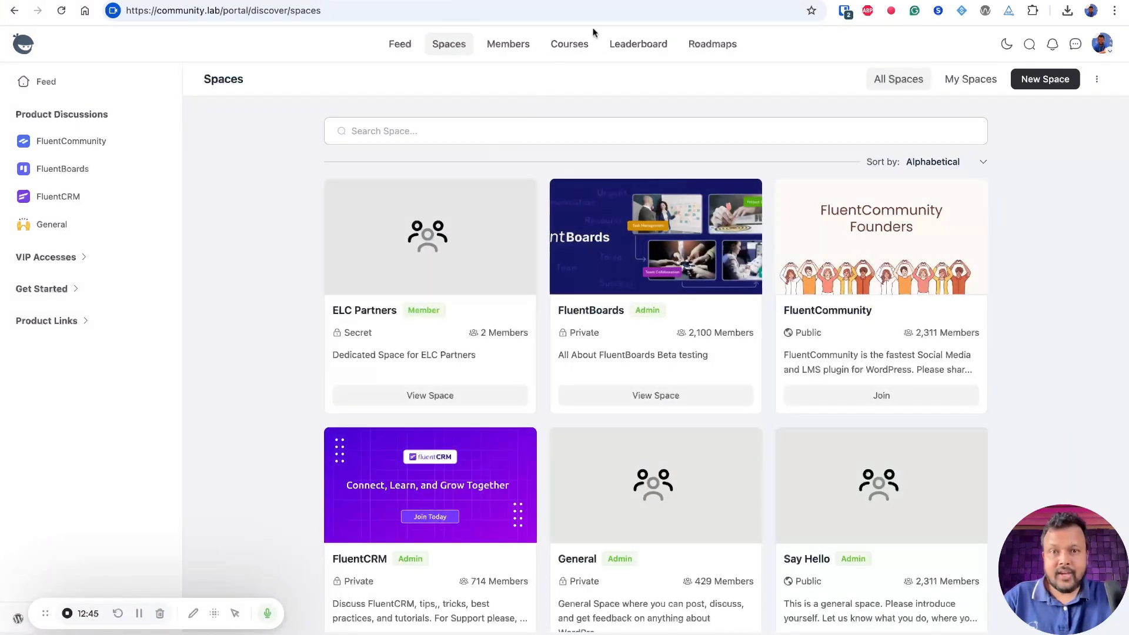
# Expand the VIP Accesses and Get Started groups, open Another Course and go to the Courses directory.
pyautogui.click(502, 51)
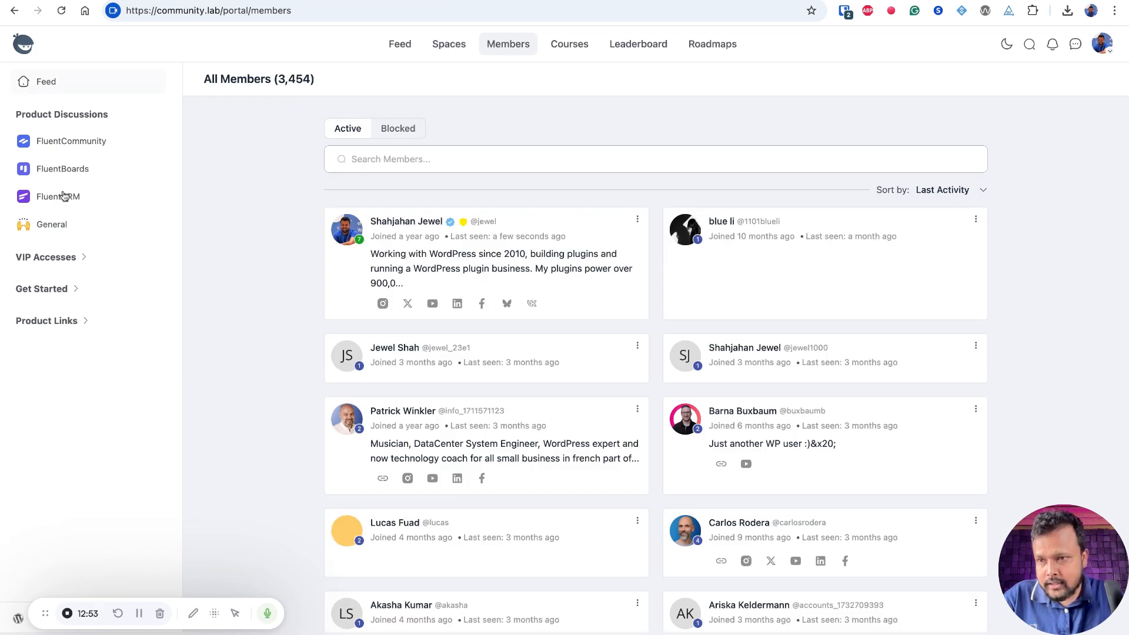
pyautogui.click(65, 258)
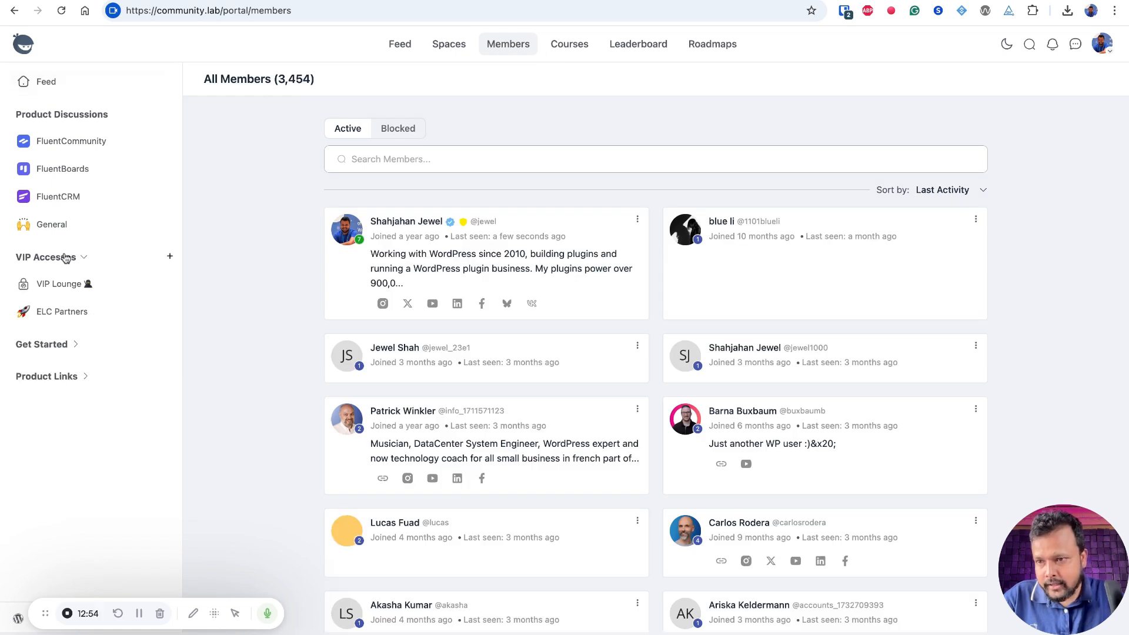
pyautogui.click(52, 347)
pyautogui.click(57, 377)
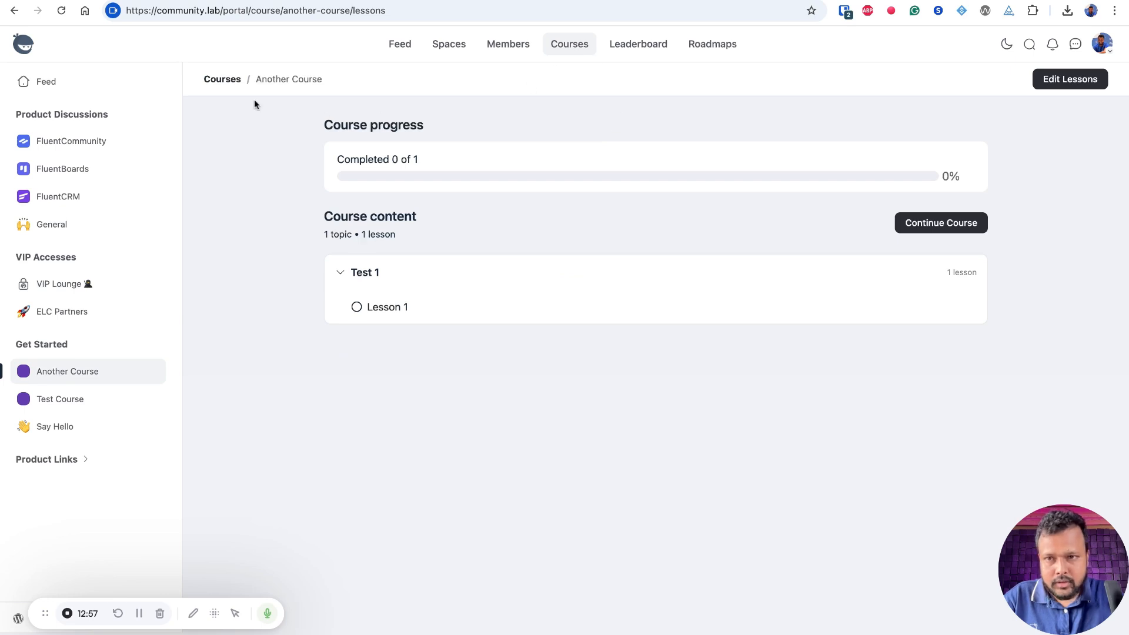
pyautogui.click(231, 80)
# Search the Courses directory for "test", clear the search and sort the courses by Oldest Courses.
pyautogui.click(507, 171)
pyautogui.write('asdd')
pyautogui.hotkey('ctrl', 'a')
pyautogui.press('BackSpace')
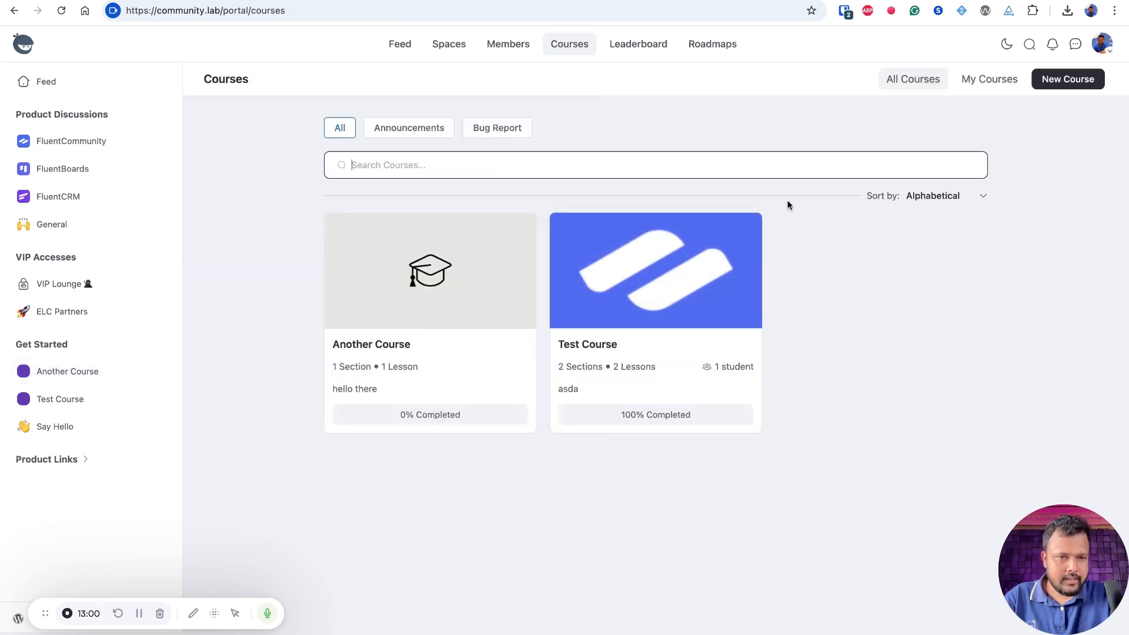
pyautogui.write('test')
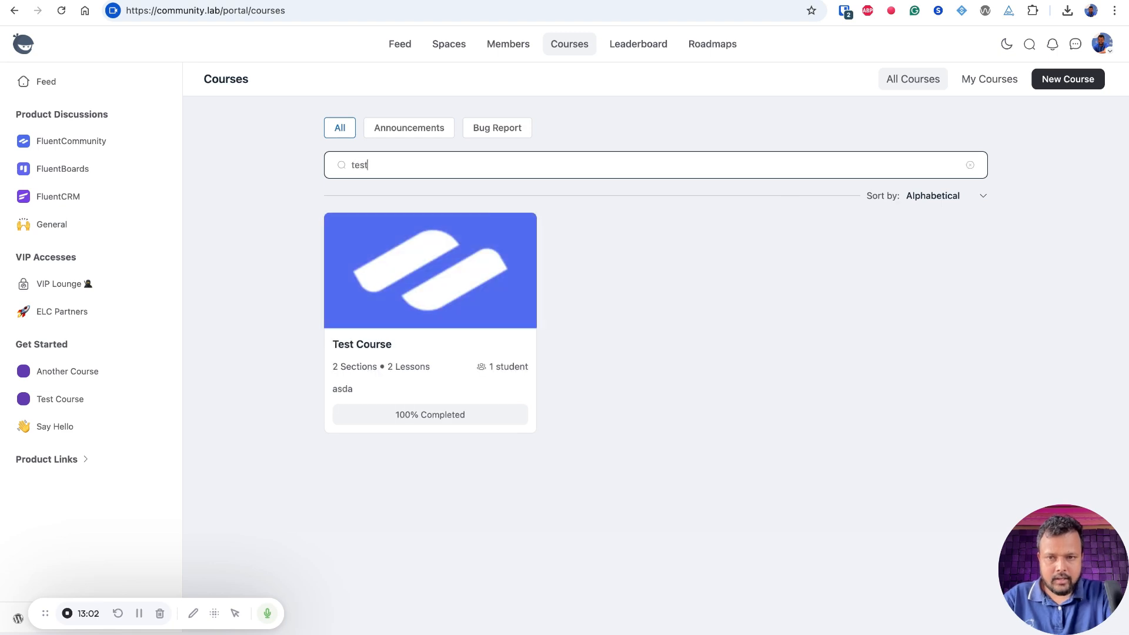
pyautogui.hotkey('ctrl', 'a')
pyautogui.press('BackSpace')
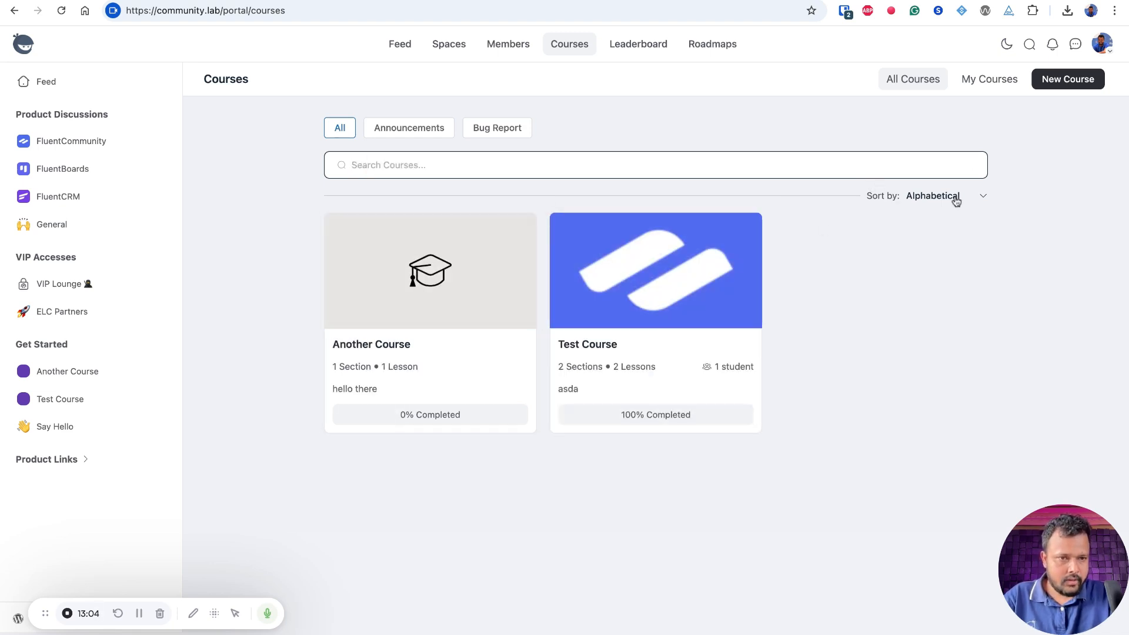
pyautogui.click(947, 196)
pyautogui.click(942, 266)
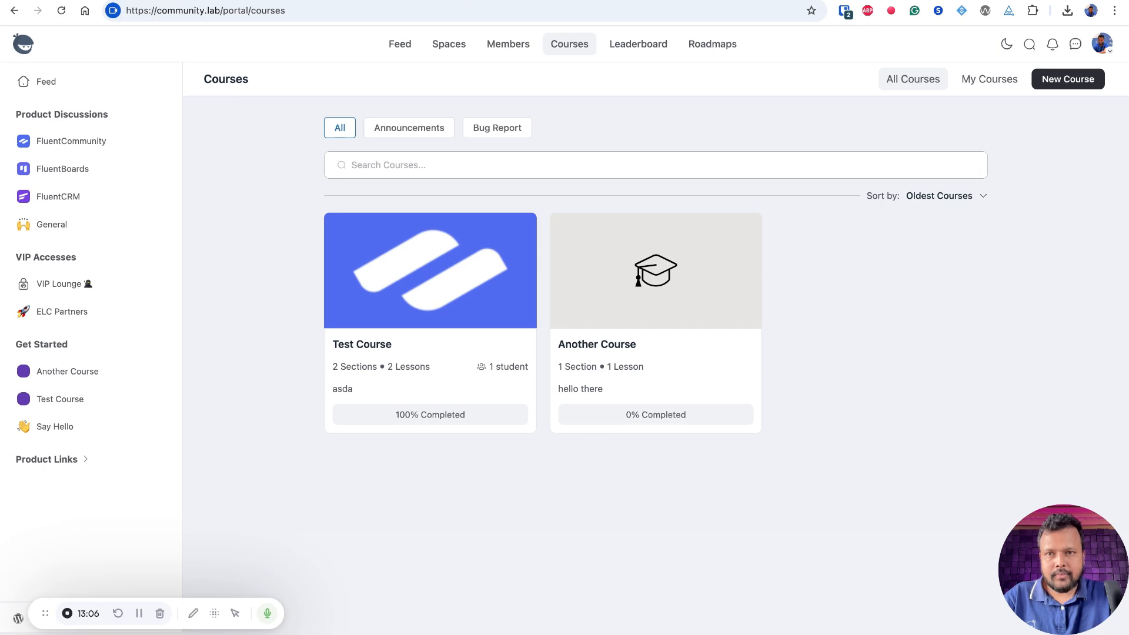
# Return to the release article and read the Improvements & Bug Fixes list.
pyautogui.hotkey('ctrl', 'Tab')
pyautogui.scroll(-10, 465, 189)
pyautogui.scroll(-8, 465, 191)
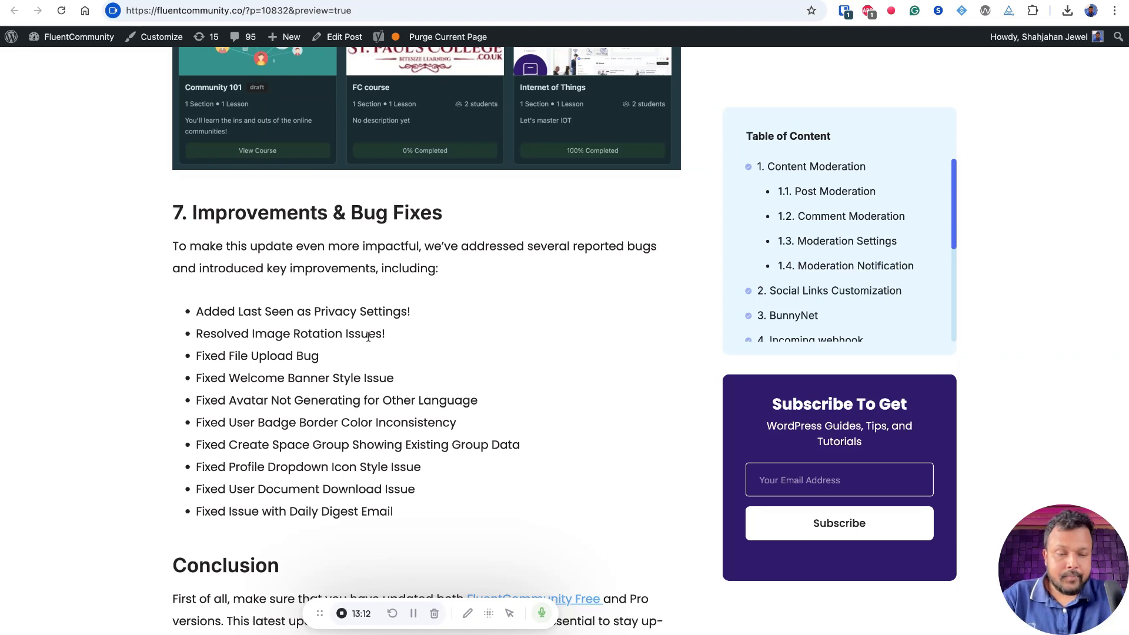
# In the portal's Privacy Settings, enable "Show last activity of a user on the profile card" and save.
pyautogui.hotkey('ctrl', 'shift', 'Tab')
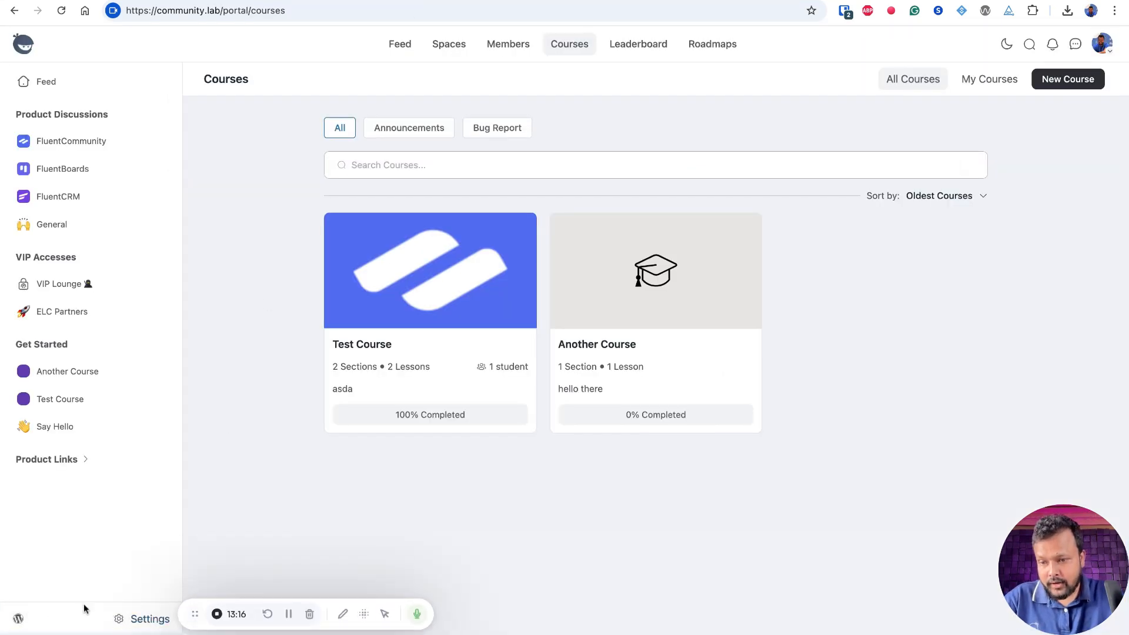
pyautogui.click(120, 619)
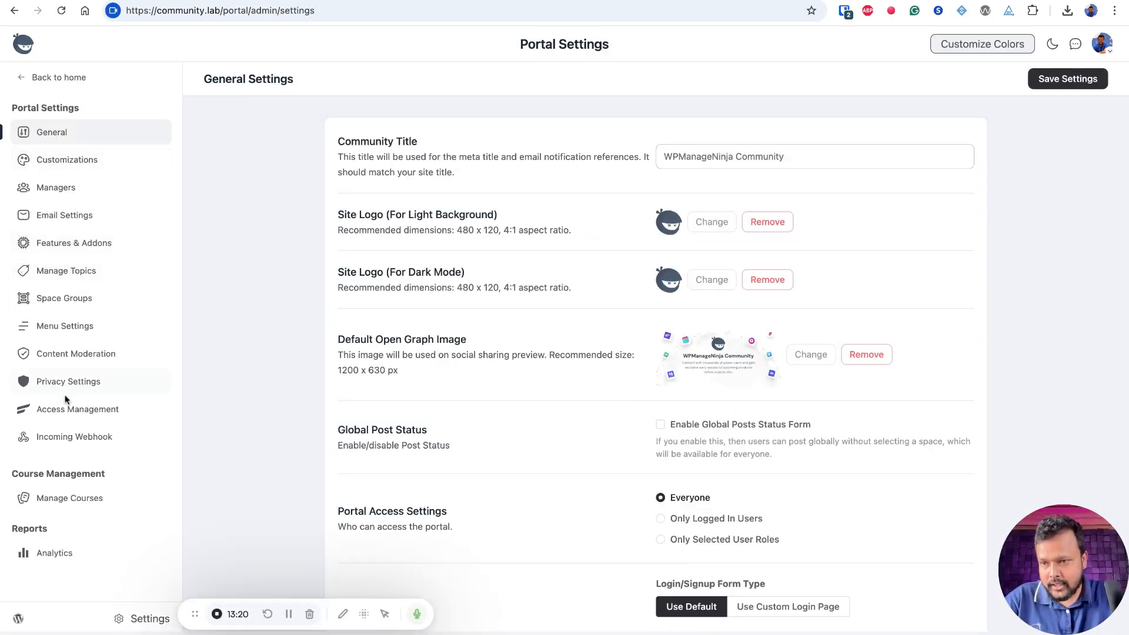
pyautogui.click(83, 382)
pyautogui.scroll(-3, 481, 316)
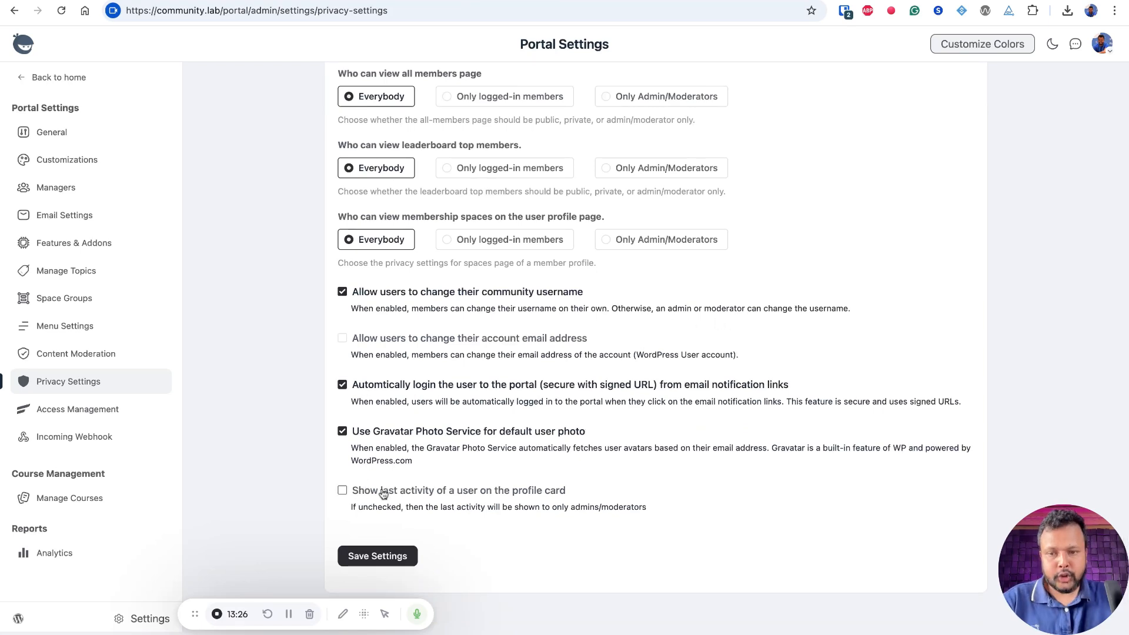
pyautogui.click(383, 493)
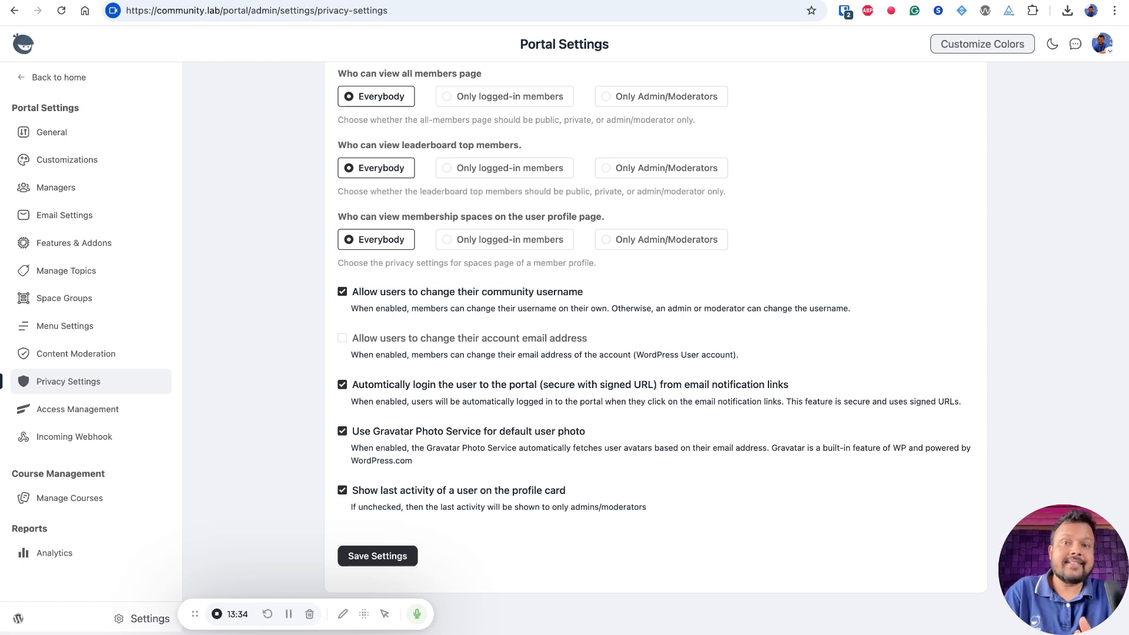
pyautogui.click(380, 556)
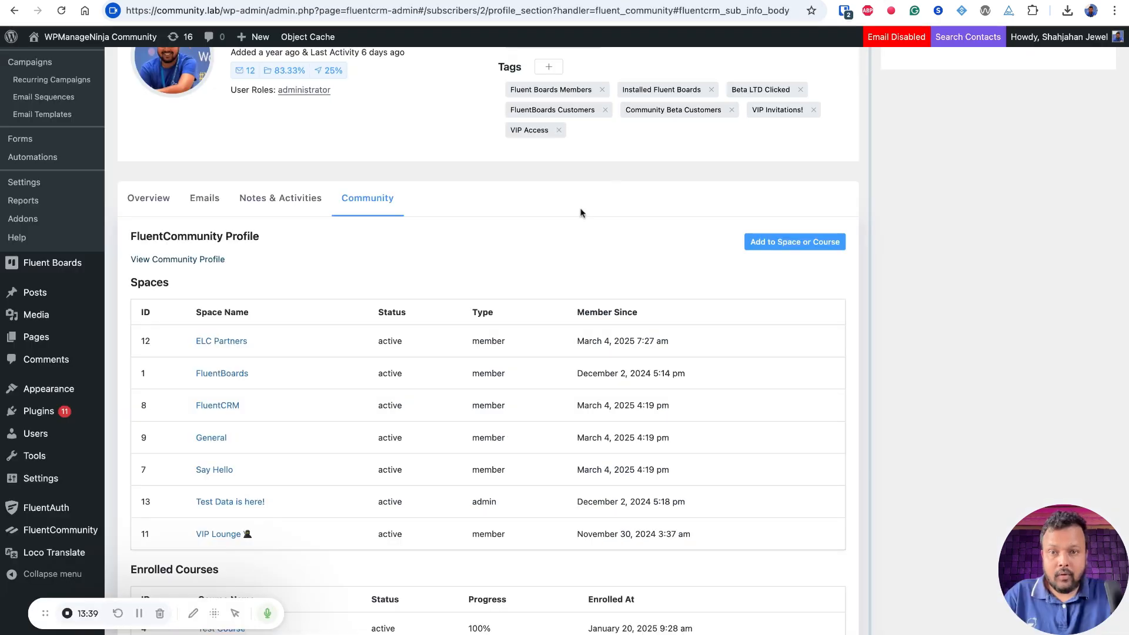
# Open the Members directory and examine the last-seen times on the member cards.
pyautogui.scroll(3, 588, 112)
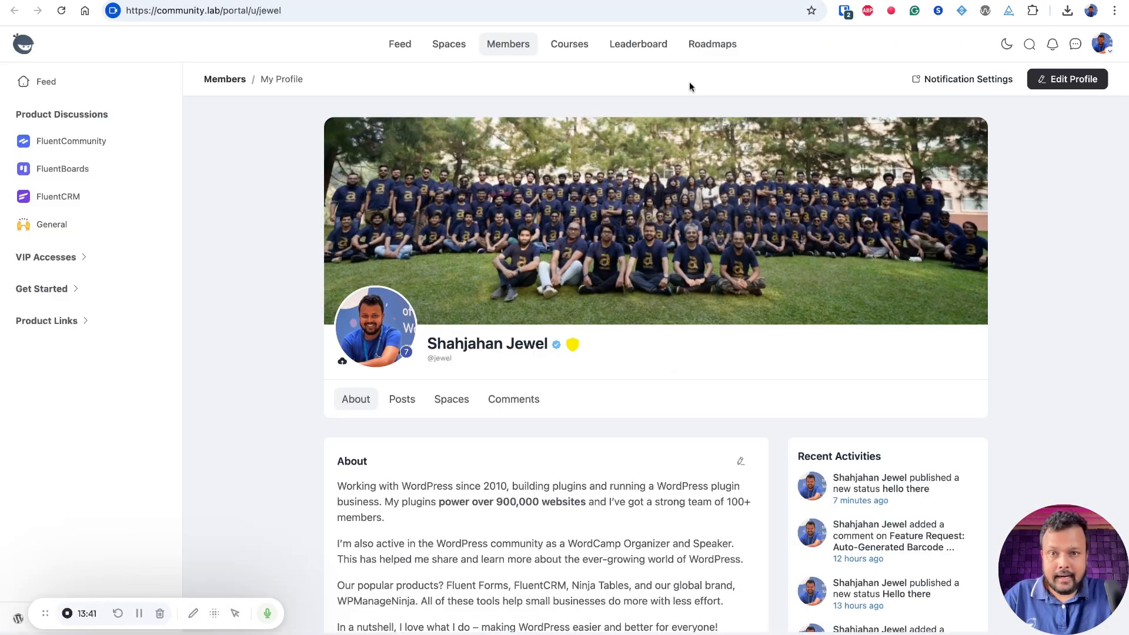
pyautogui.click(509, 46)
pyautogui.scroll(-1, 534, 340)
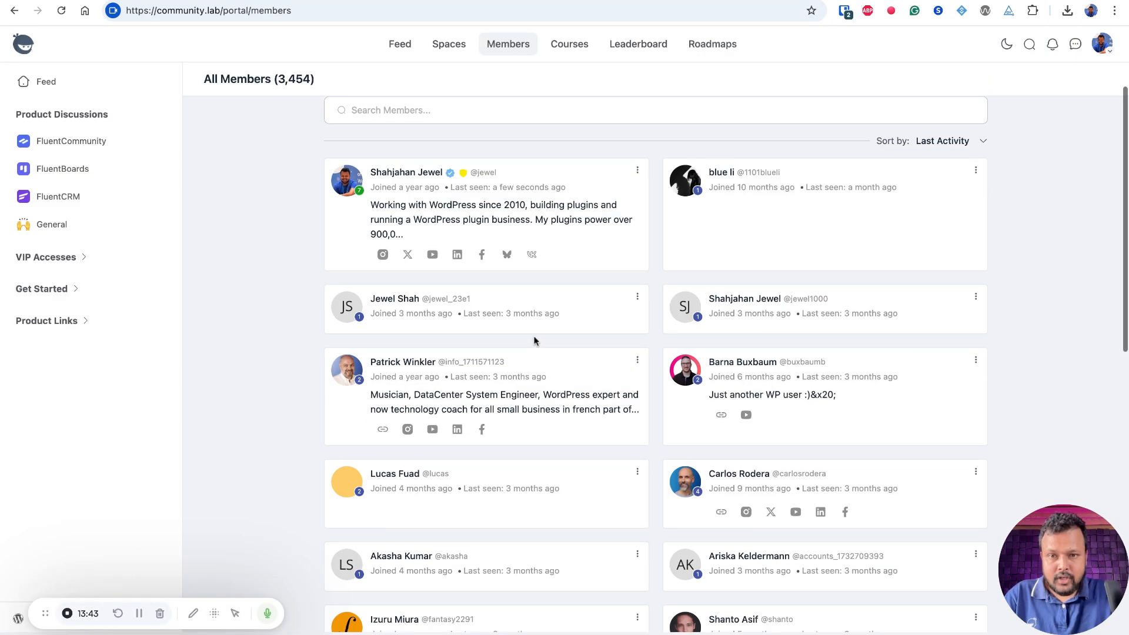
pyautogui.moveTo(493, 188); pyautogui.dragTo(569, 192)
pyautogui.click(571, 190)
pyautogui.moveTo(781, 187); pyautogui.dragTo(863, 186)
pyautogui.click(863, 187)
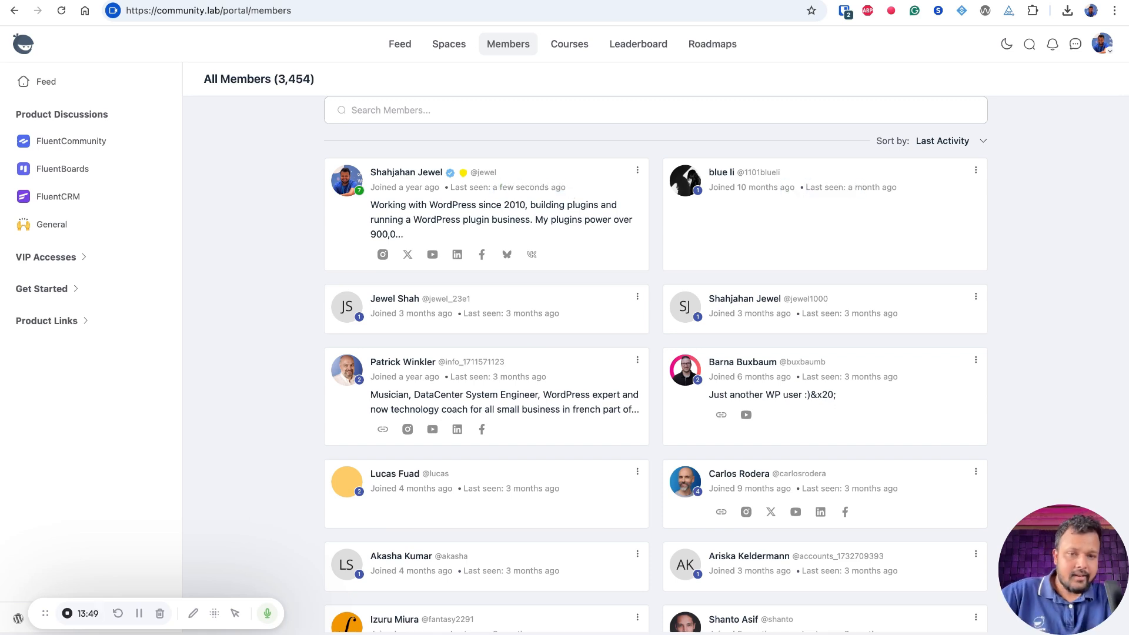
pyautogui.scroll(-5, 656, 365)
pyautogui.scroll(6, 656, 364)
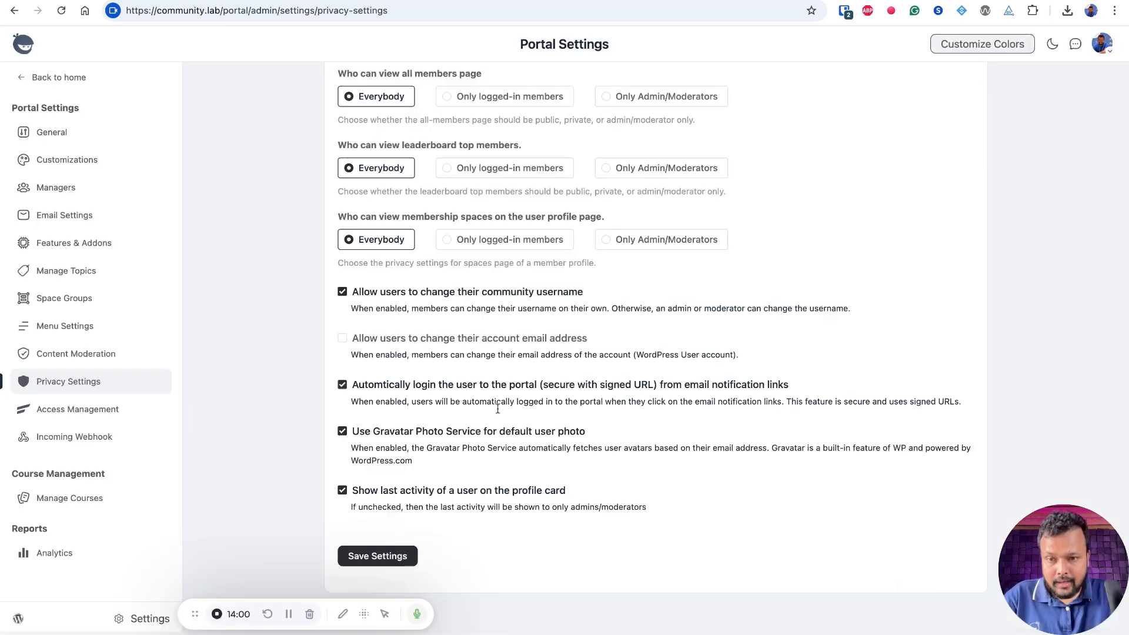
# Disable "Show last activity of a user on the profile card" in the Privacy Settings and save.
pyautogui.click(420, 493)
pyautogui.click(382, 558)
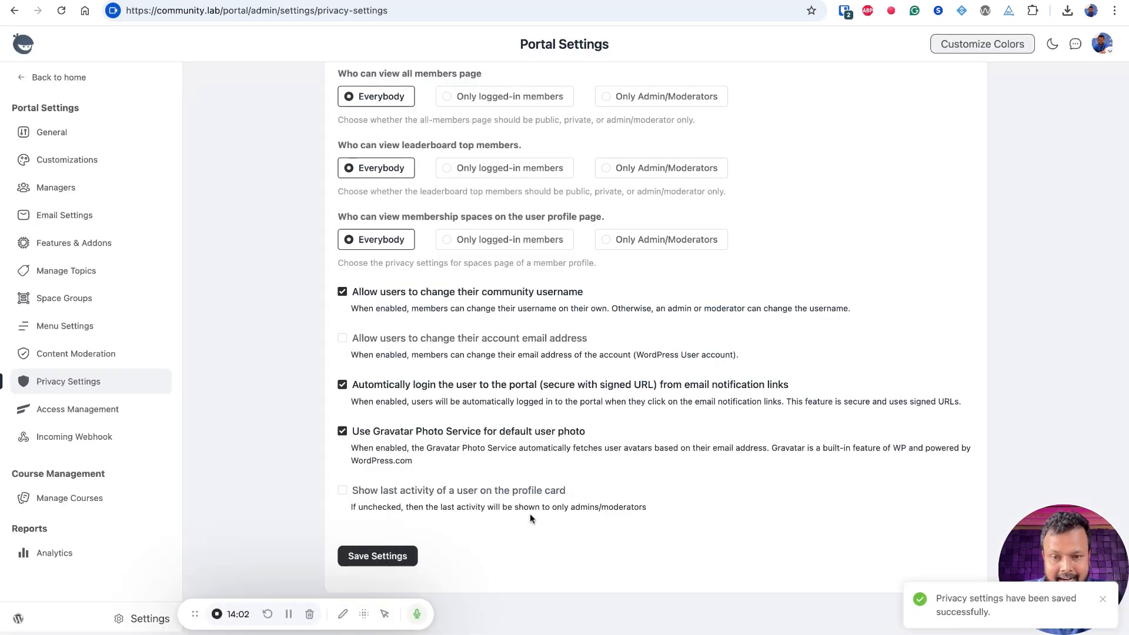
# Return to the release article and review the remaining Improvements & Bug Fixes entries, the conclusion and the version 1.2.0 introduction.
pyautogui.moveTo(515, 506); pyautogui.dragTo(669, 515)
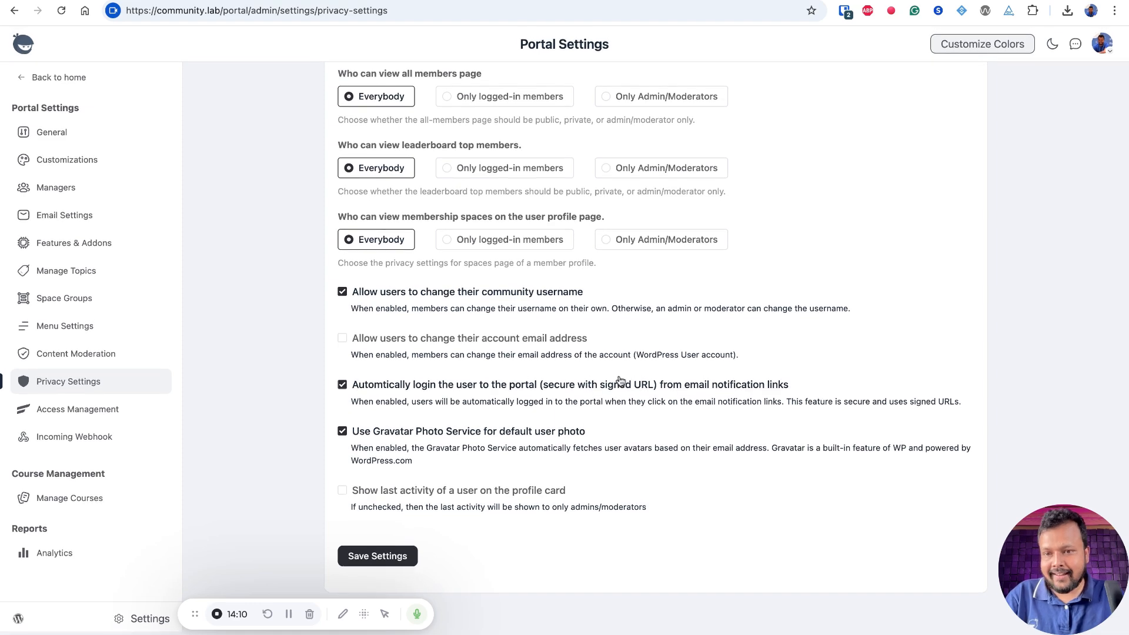
pyautogui.click(570, 0)
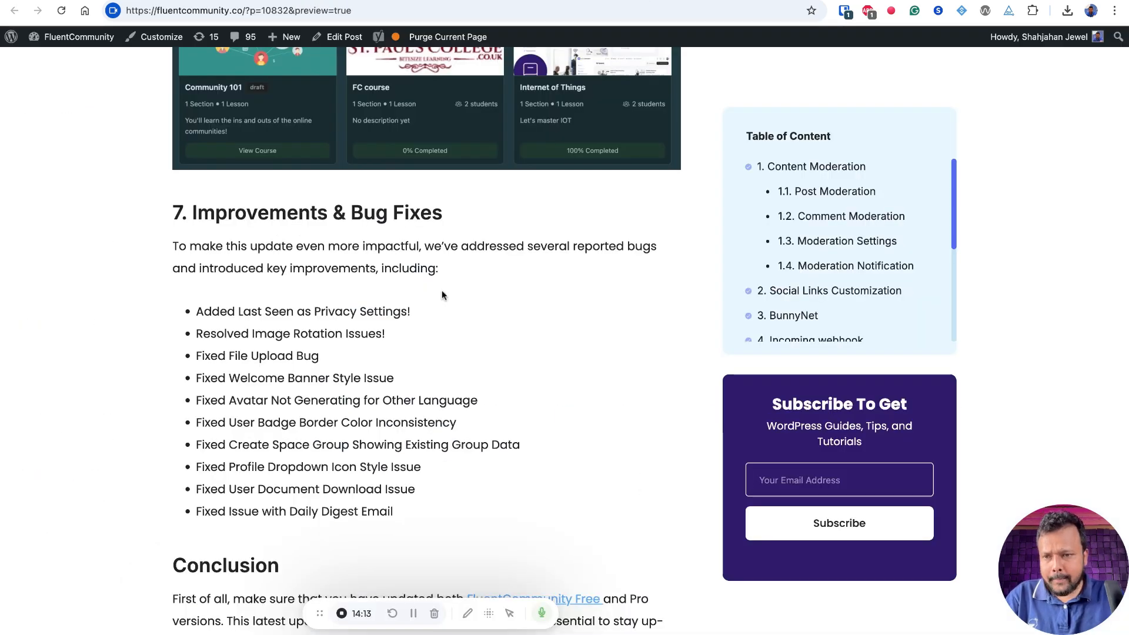
pyautogui.scroll(-2, 442, 295)
pyautogui.moveTo(230, 288); pyautogui.dragTo(394, 461)
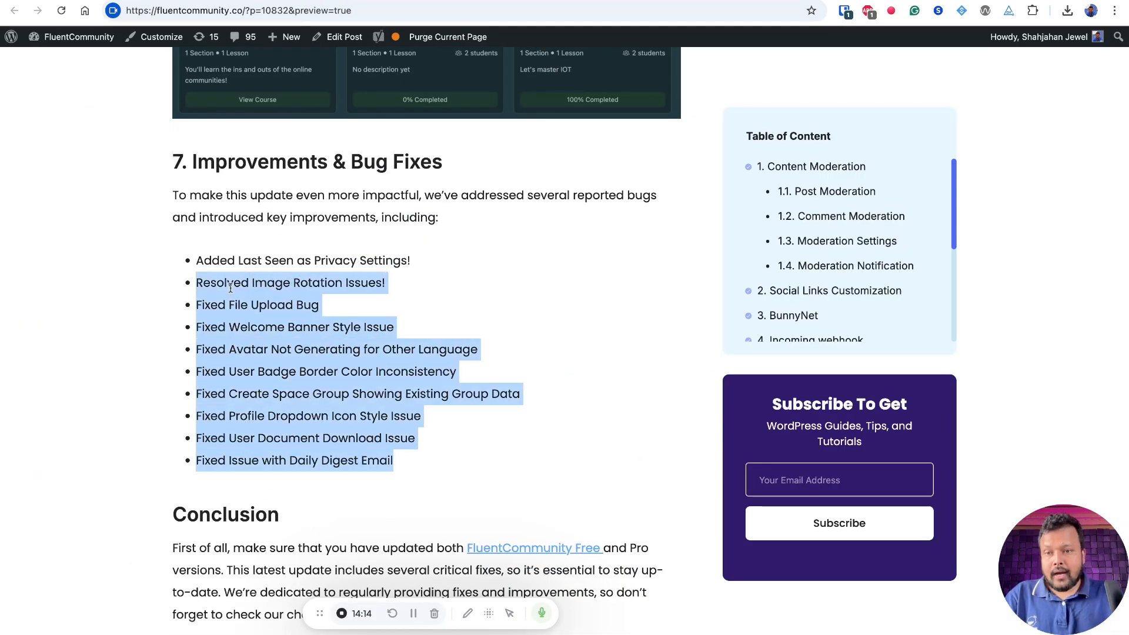
pyautogui.click(230, 288)
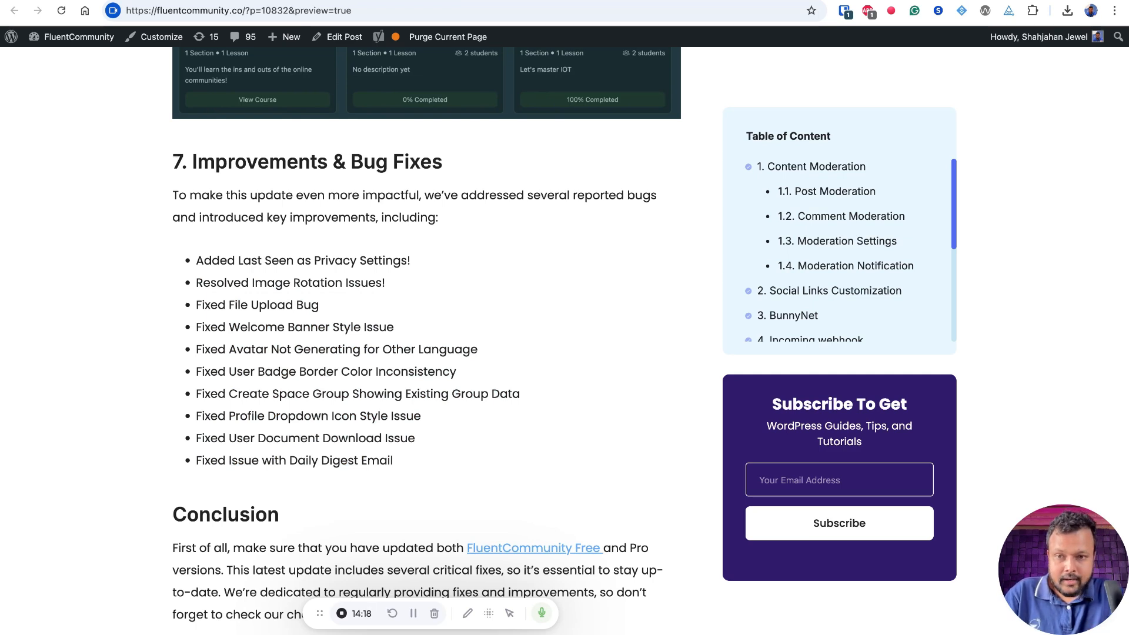
pyautogui.tripleClick(251, 259)
pyautogui.click(252, 259)
pyautogui.scroll(-4, 415, 441)
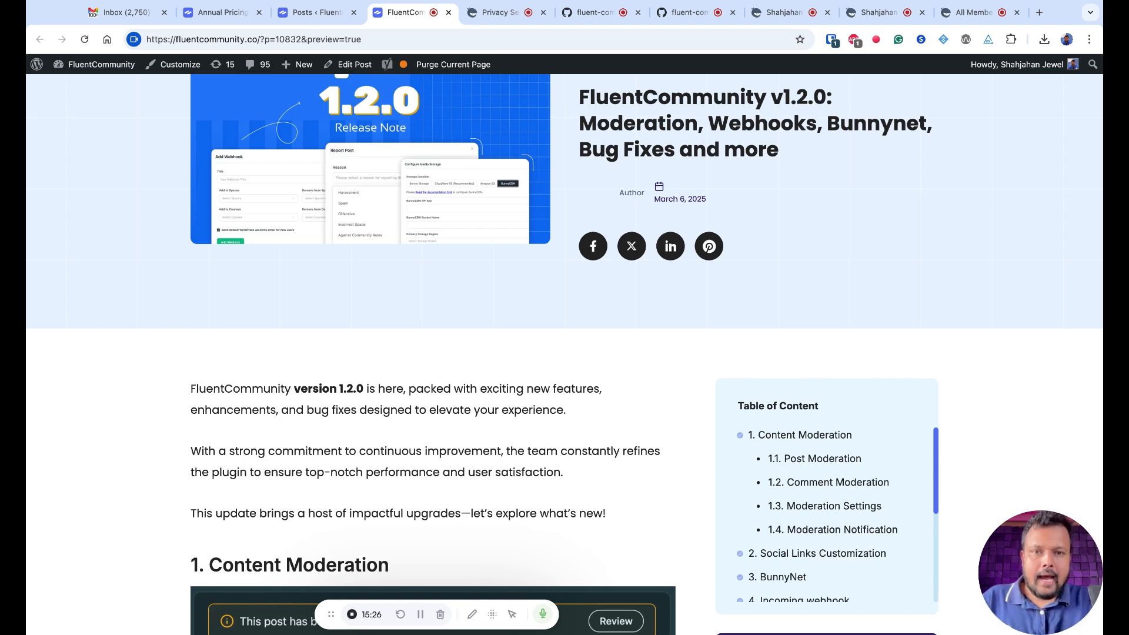
pyautogui.scroll(-1, 564, 353)
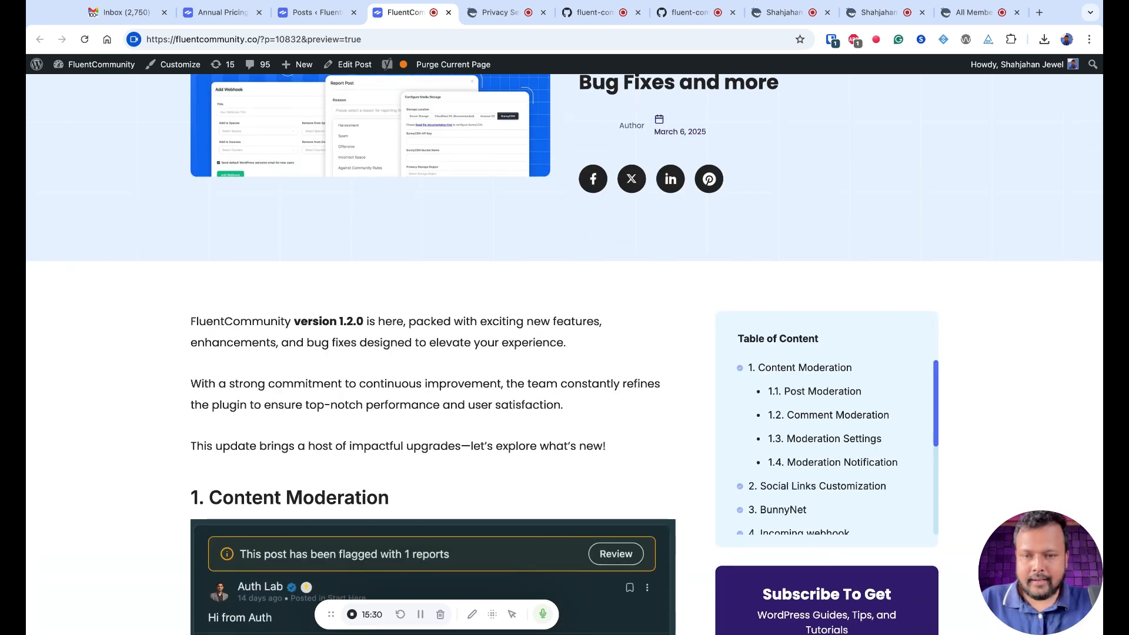
pyautogui.scroll(-2, 564, 353)
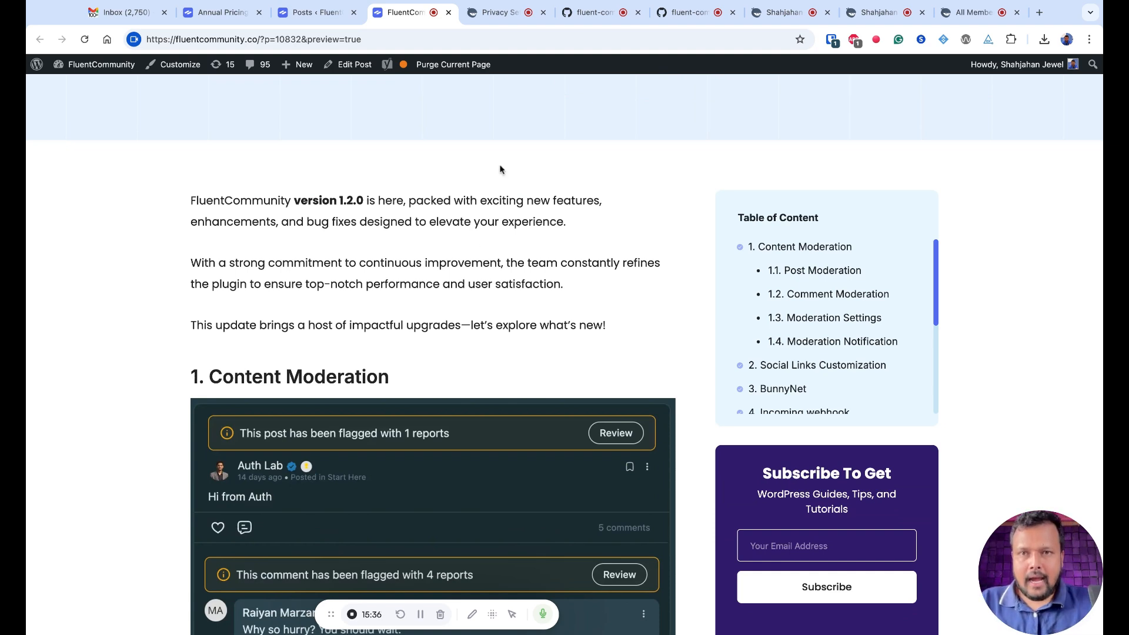
# Leave the portal settings, go to the community's Product Roadmaps page and open the FluentCommunity roadmap.
pyautogui.click(500, 12)
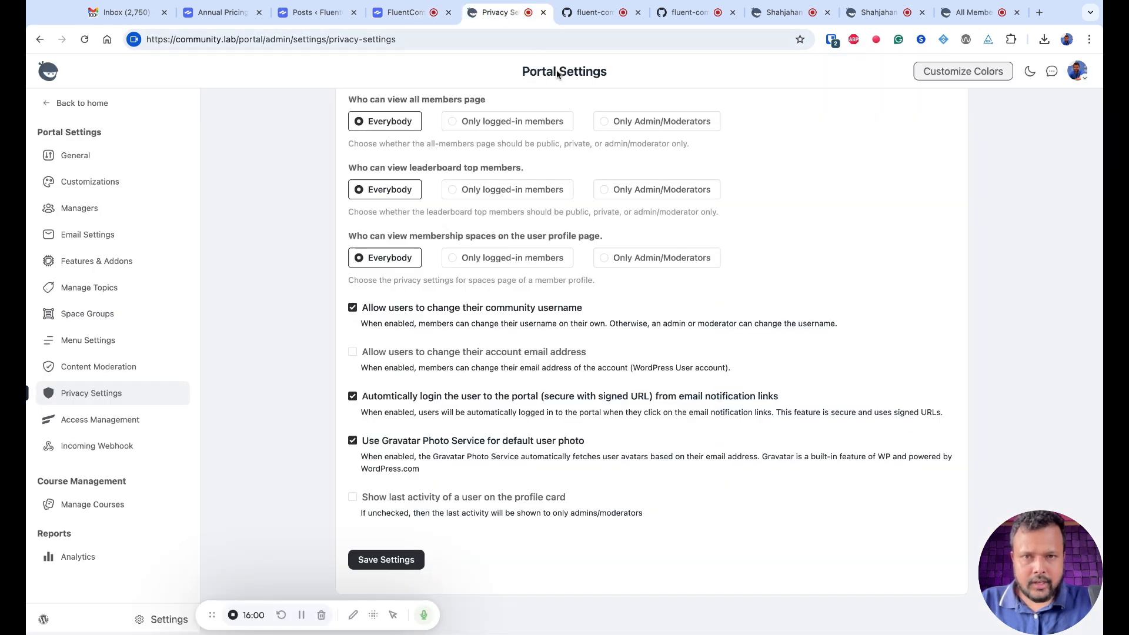
pyautogui.scroll(2, 594, 113)
pyautogui.click(88, 102)
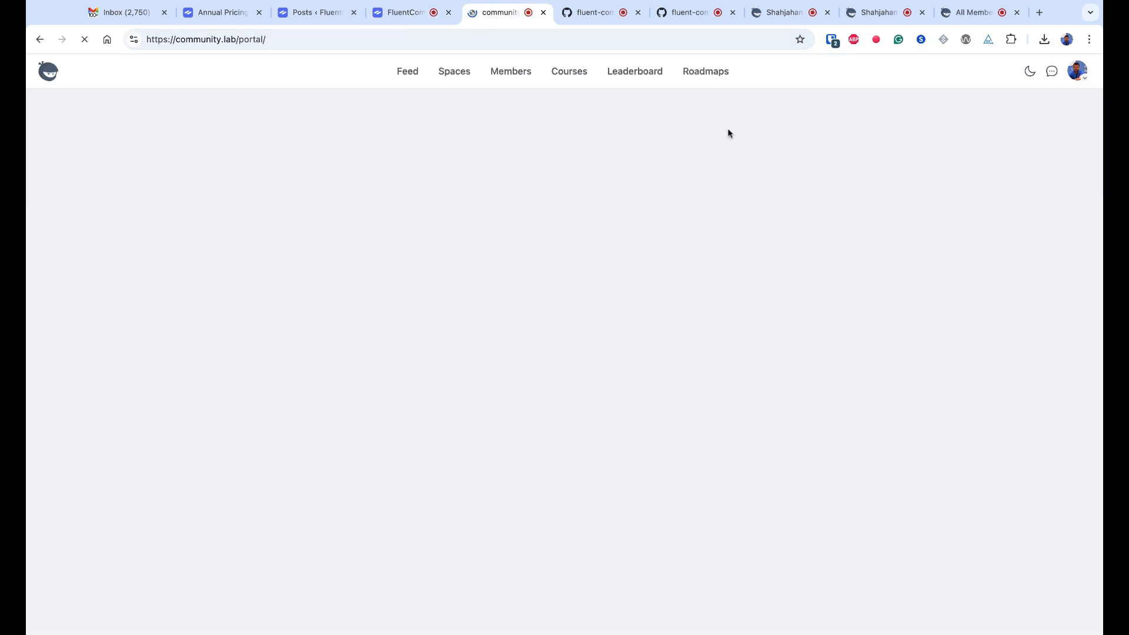
pyautogui.click(612, 74)
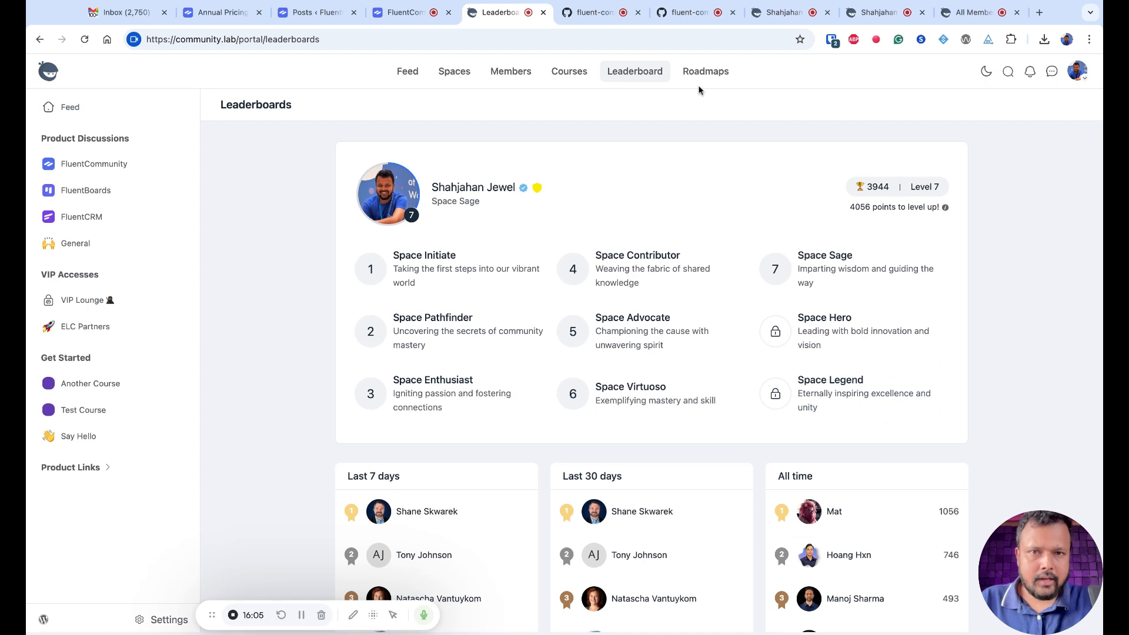
pyautogui.click(706, 71)
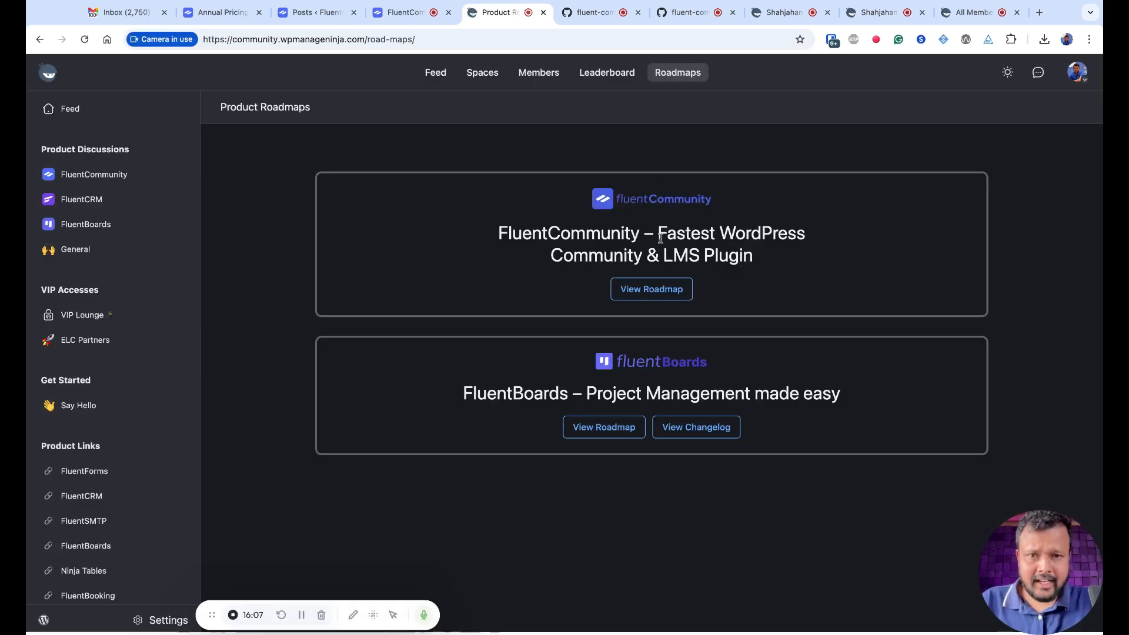
pyautogui.click(657, 290)
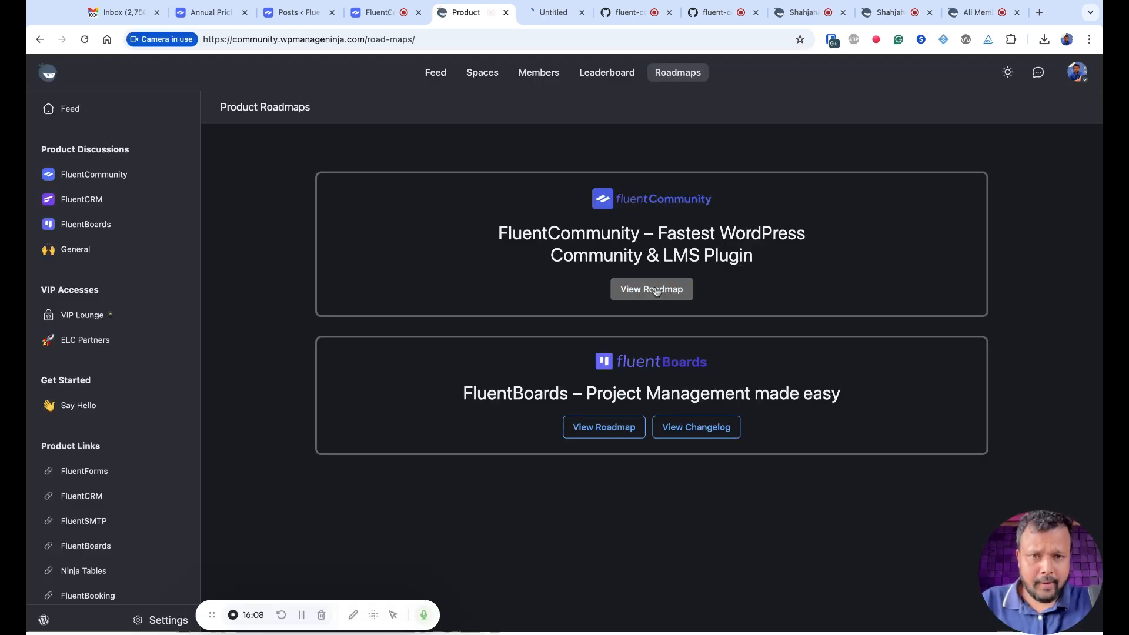
pyautogui.click(557, 18)
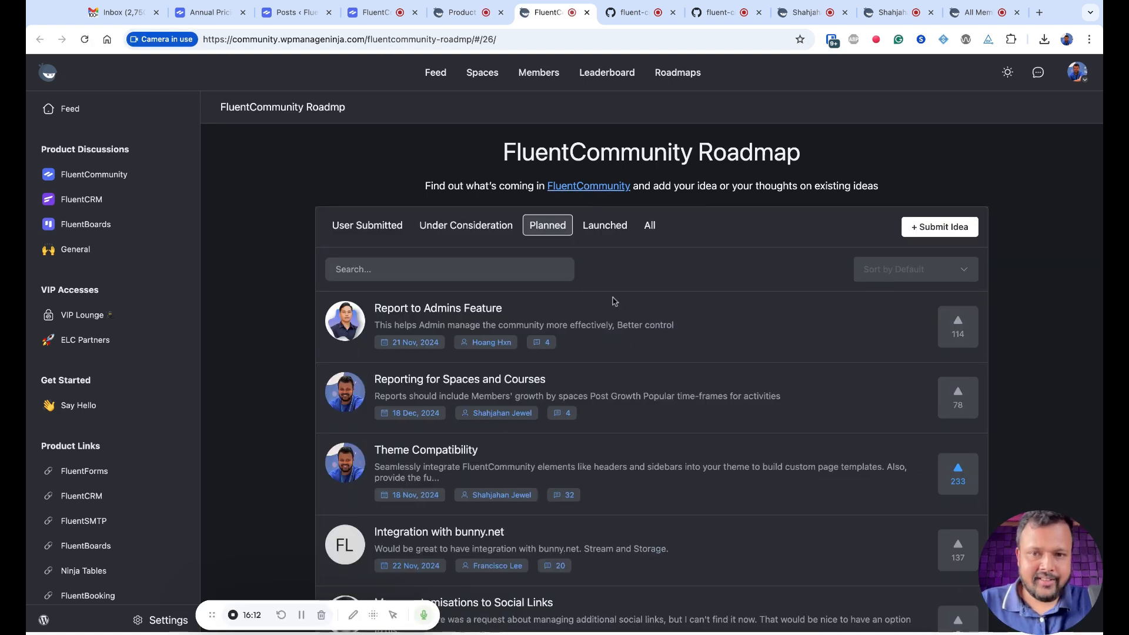
# Examine the Planned ideas on the FluentCommunity roadmap, from Report to Admins Feature down to Add incoming webhooks.
pyautogui.scroll(-2, 614, 302)
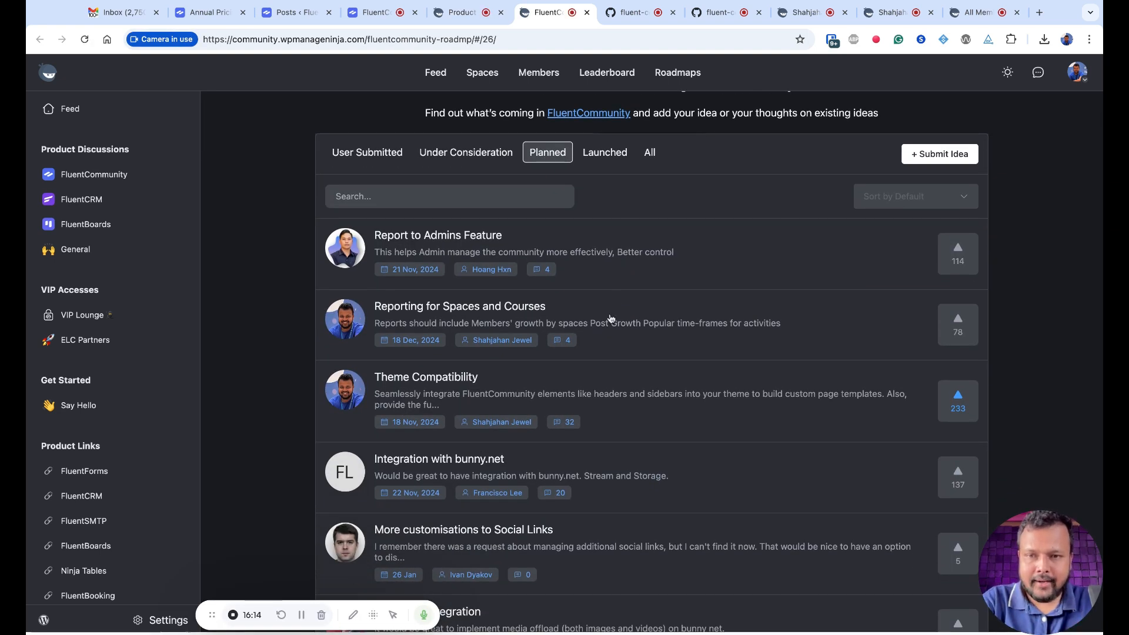
pyautogui.scroll(-1, 611, 318)
pyautogui.scroll(-1, 530, 291)
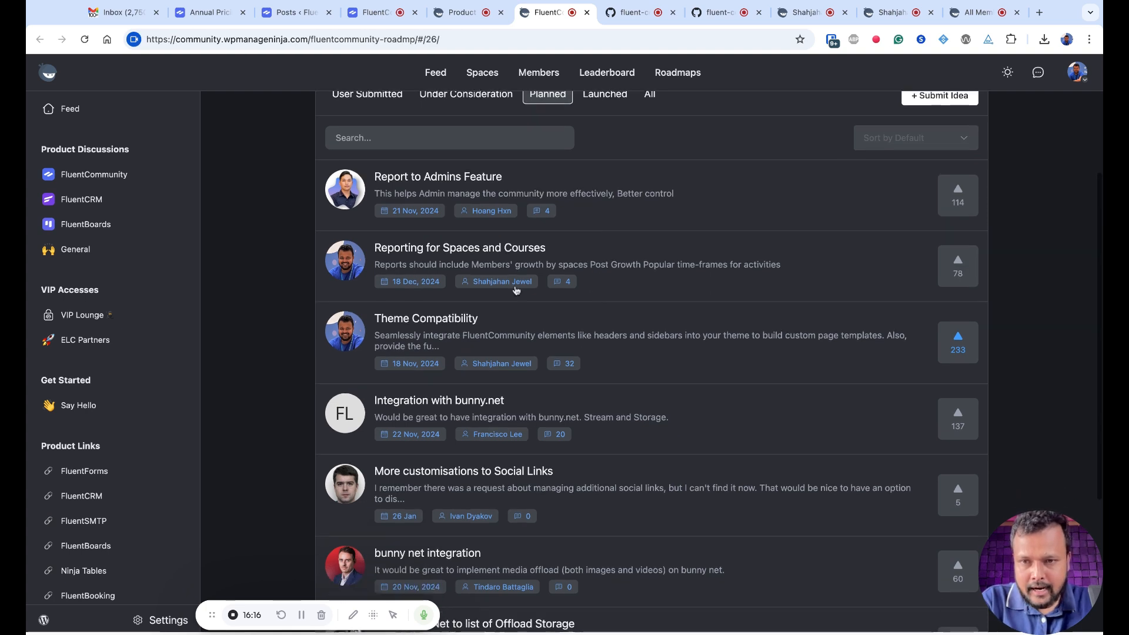
pyautogui.scroll(-1, 642, 266)
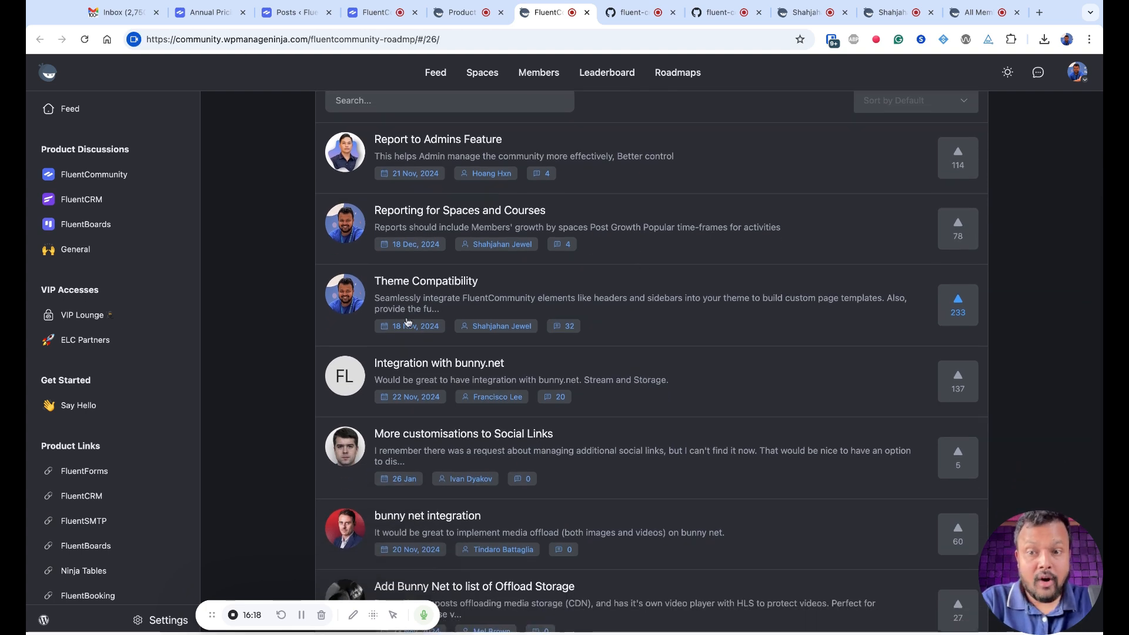
pyautogui.scroll(-1, 589, 365)
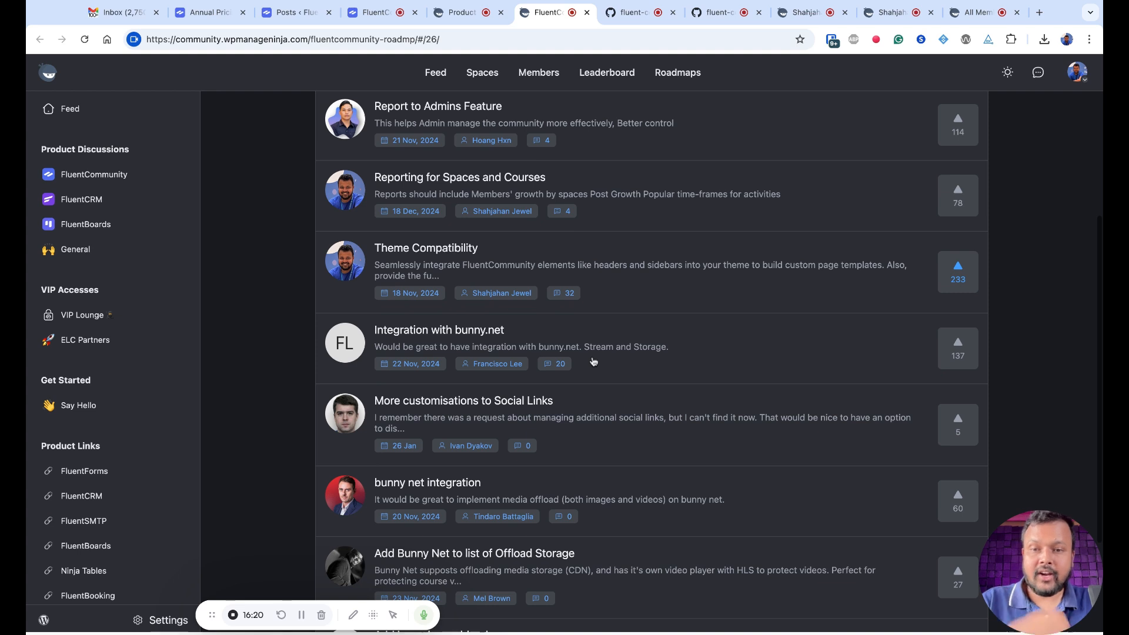
pyautogui.scroll(-2, 594, 363)
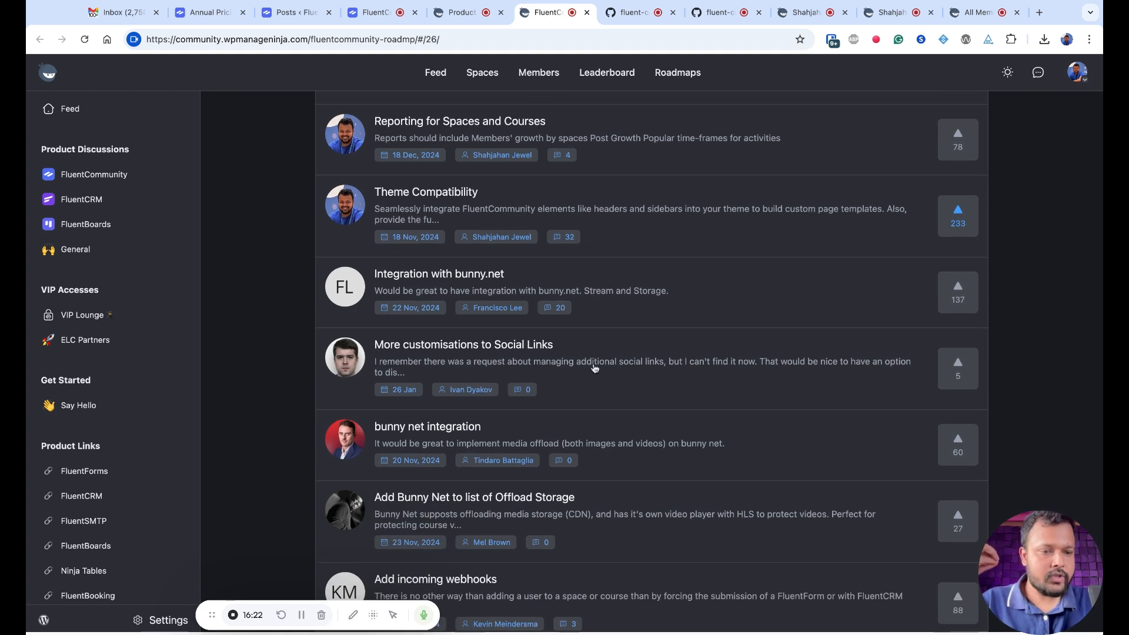
pyautogui.scroll(-2, 594, 367)
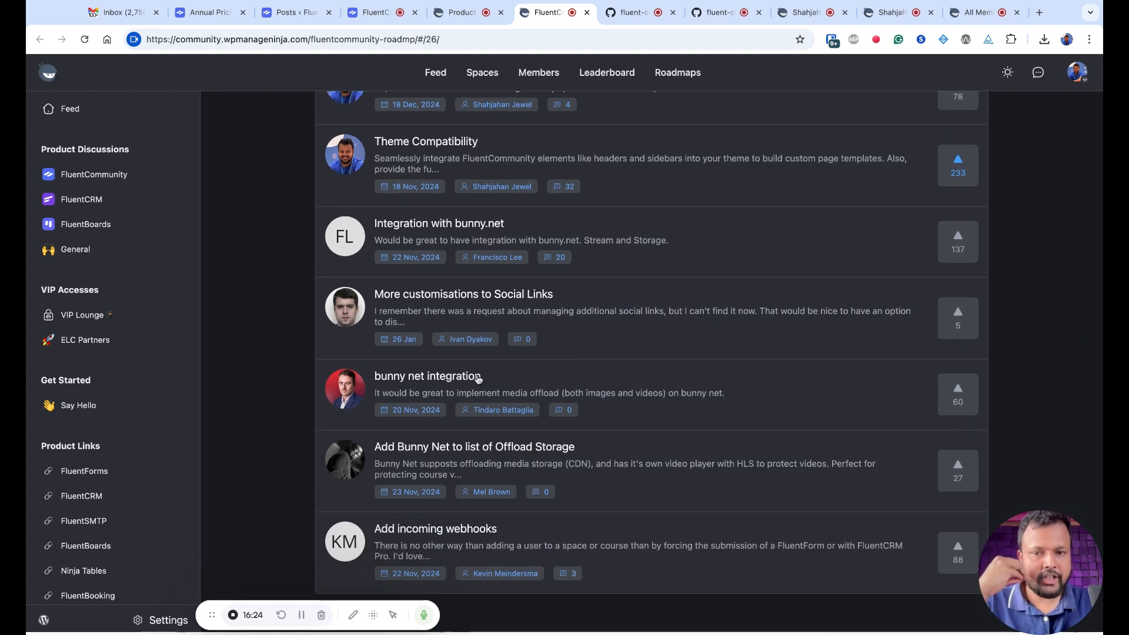
pyautogui.scroll(-1, 478, 380)
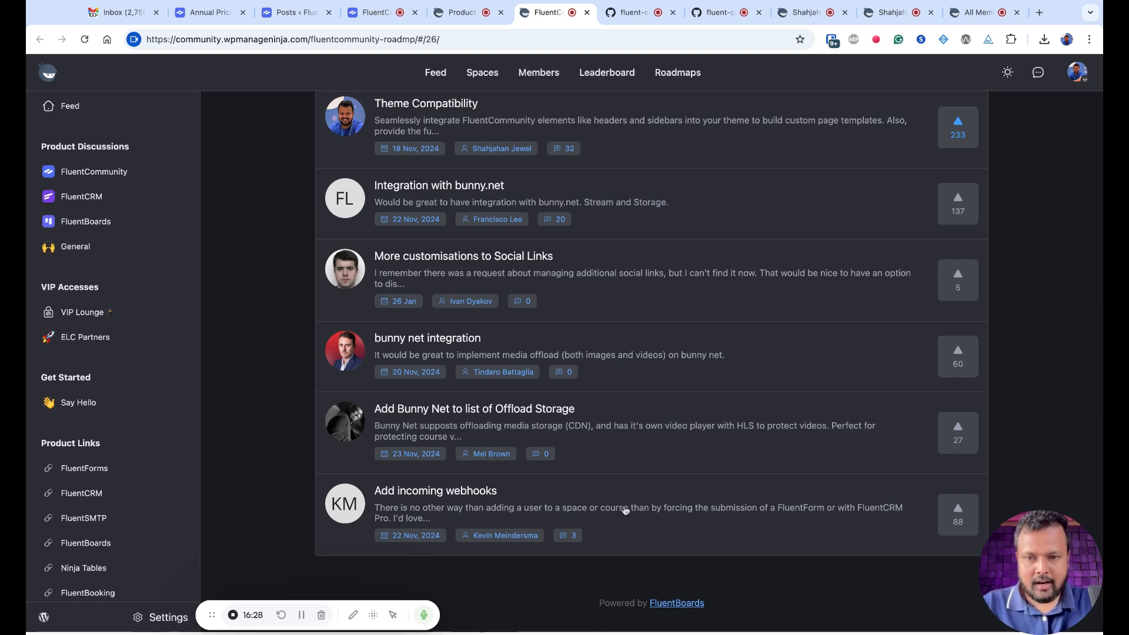
pyautogui.scroll(5, 625, 510)
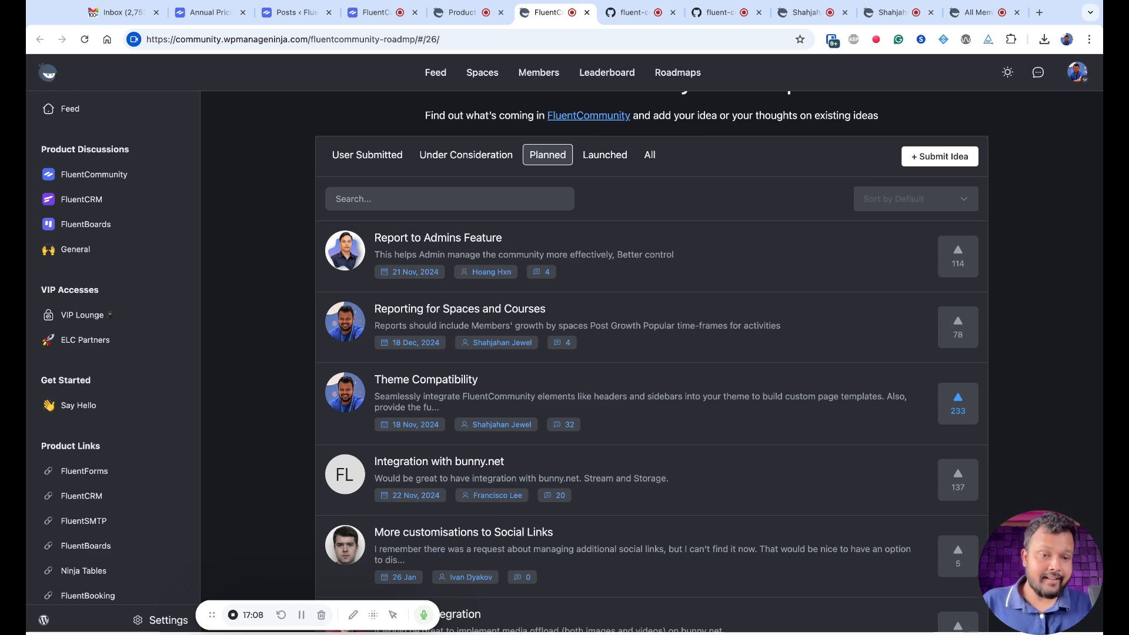
# Look through the roadmap's Under Consideration ideas and check the User Submitted category.
pyautogui.click(448, 167)
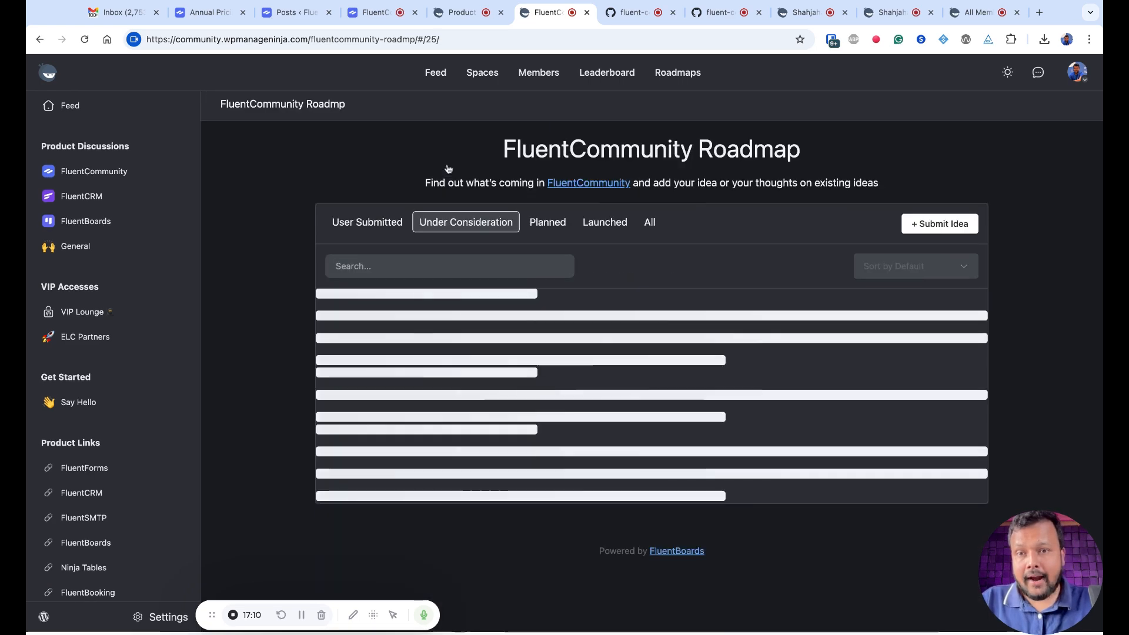
pyautogui.scroll(-4, 567, 311)
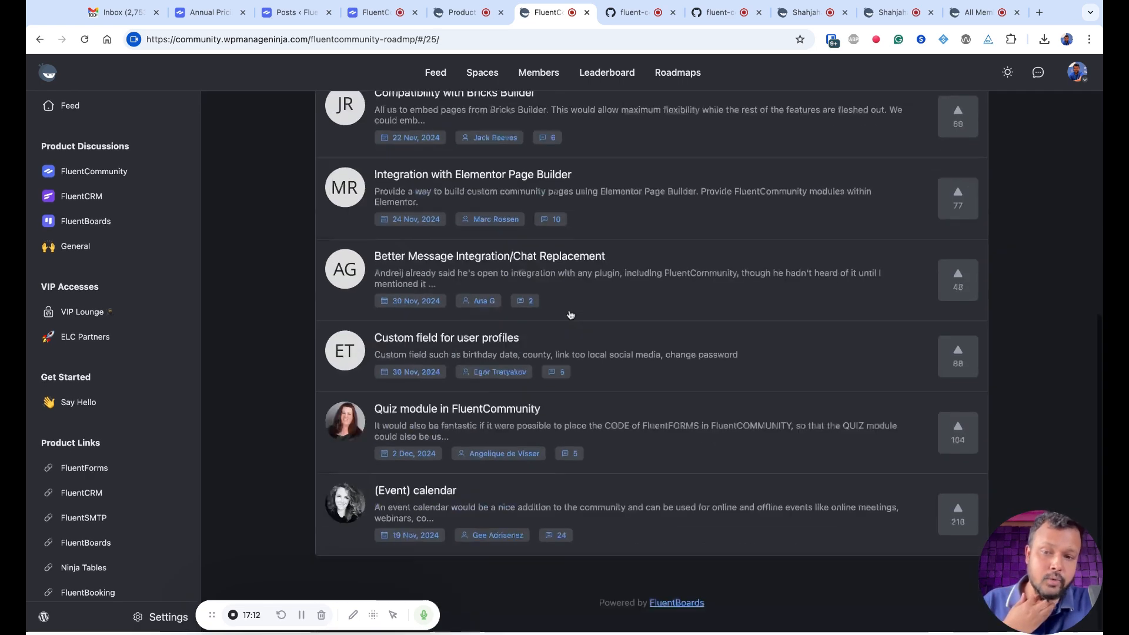
pyautogui.scroll(6, 570, 315)
pyautogui.click(367, 225)
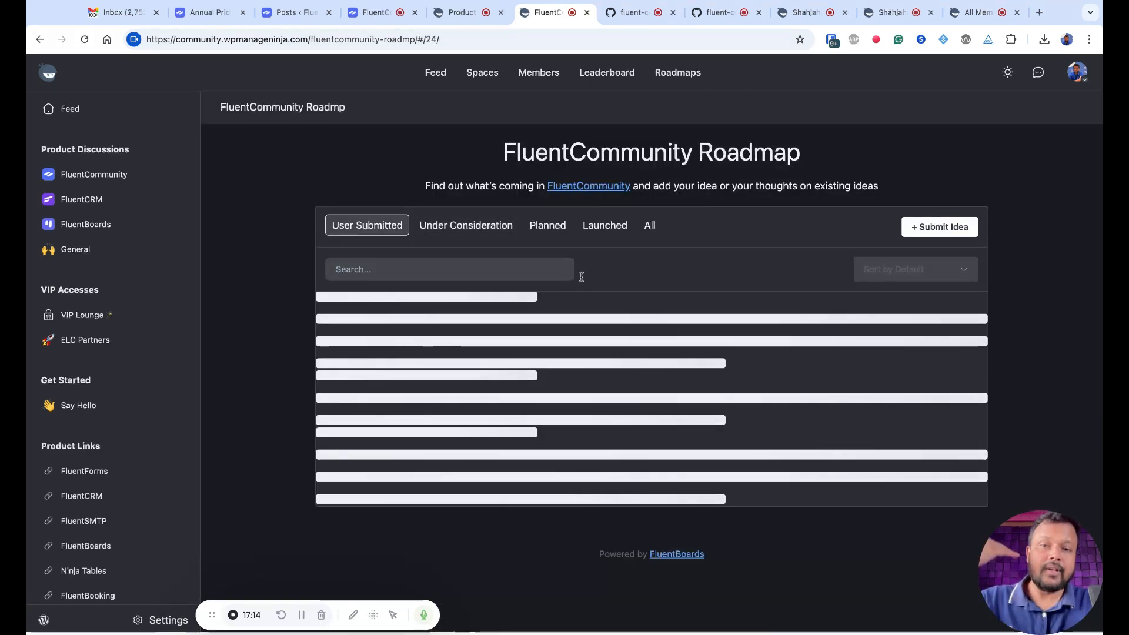
pyautogui.click(477, 230)
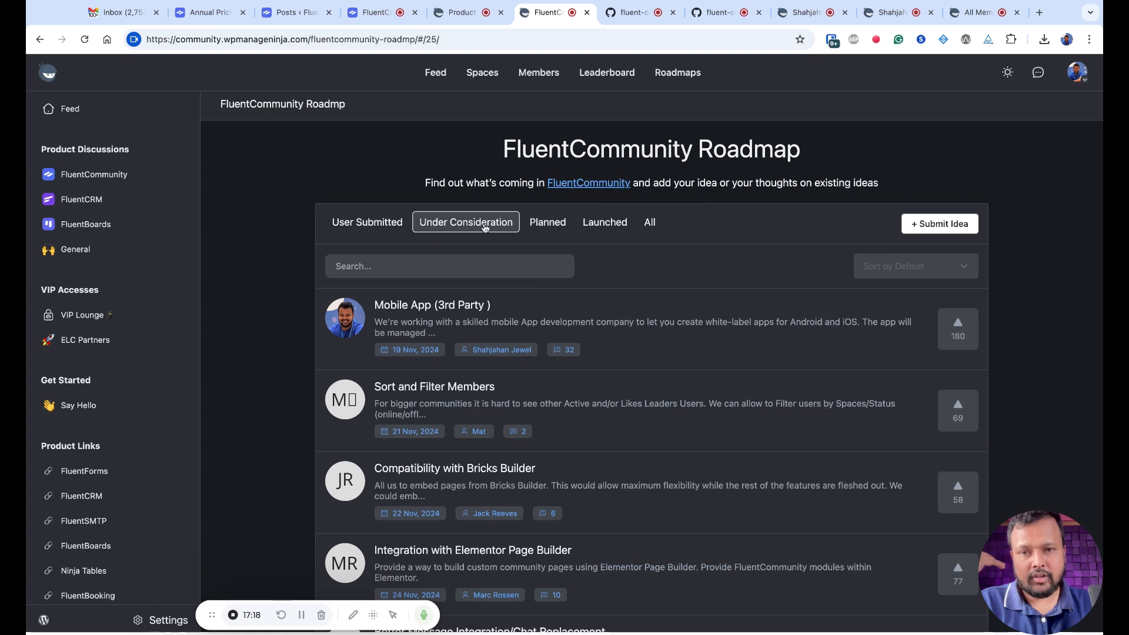
# Show the roadmap's Planned ideas again and point out the FluentCommunity Roadmap heading and introduction.
pyautogui.click(560, 228)
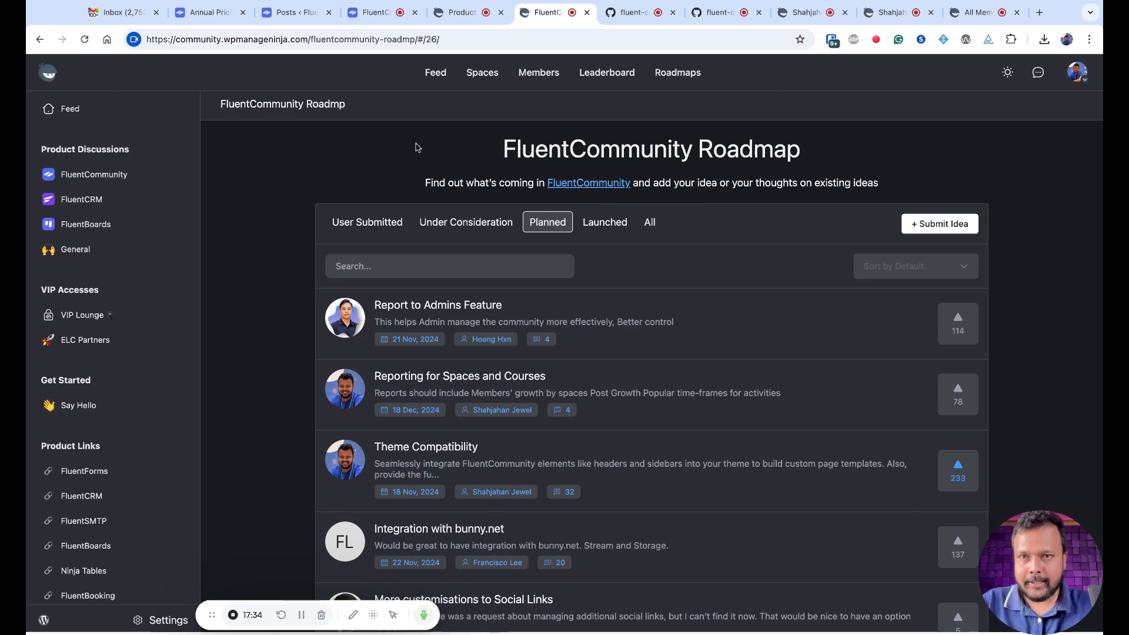
pyautogui.click(626, 13)
pyautogui.click(556, 12)
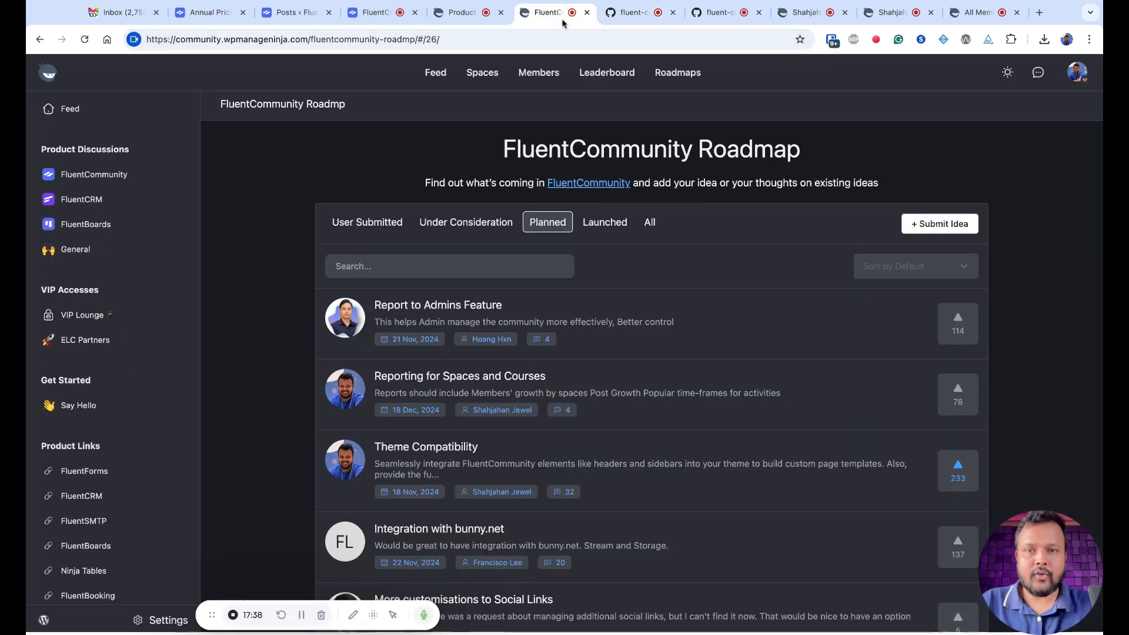
pyautogui.moveTo(695, 183); pyautogui.dragTo(494, 163)
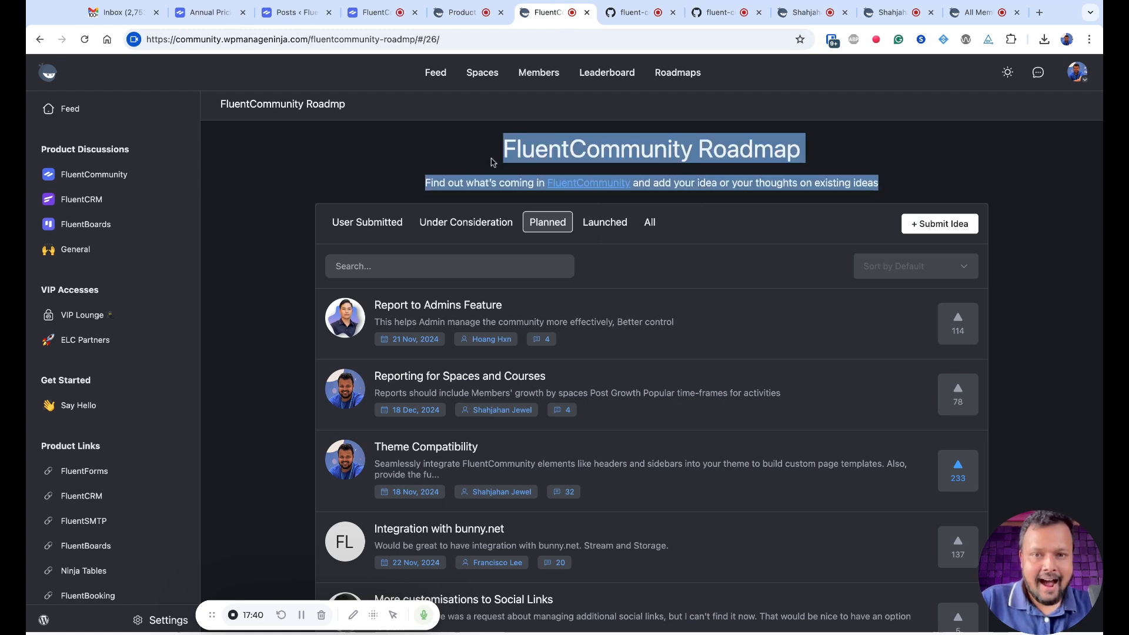
pyautogui.click(492, 162)
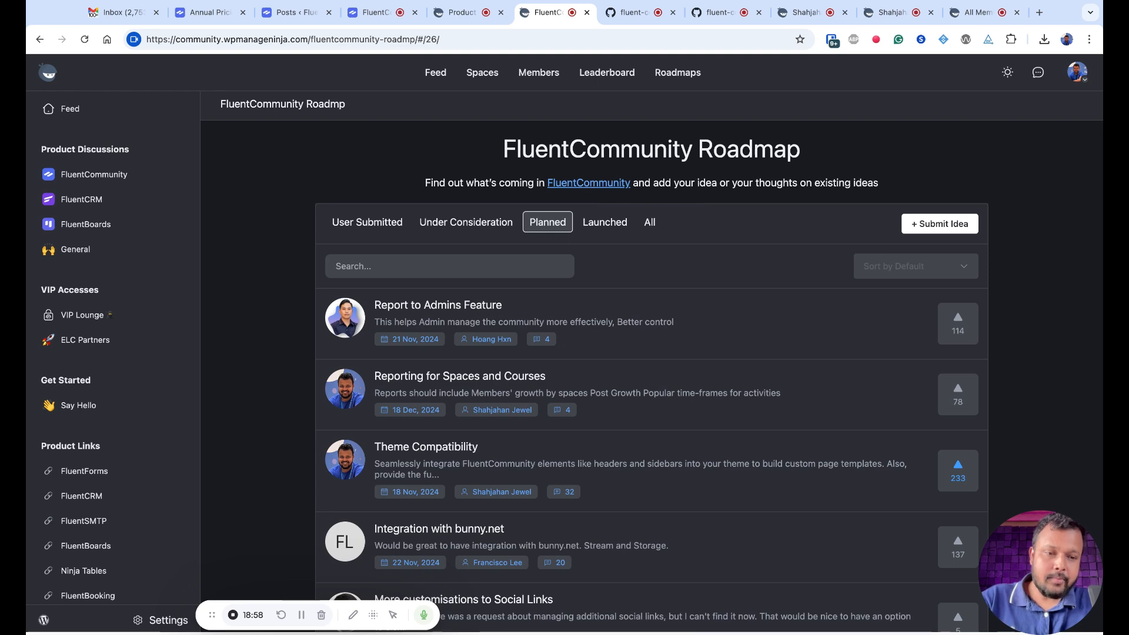
# Switch to the open annual pricing page and look over the Upcoming Annual Pricing section.
pyautogui.click(206, 16)
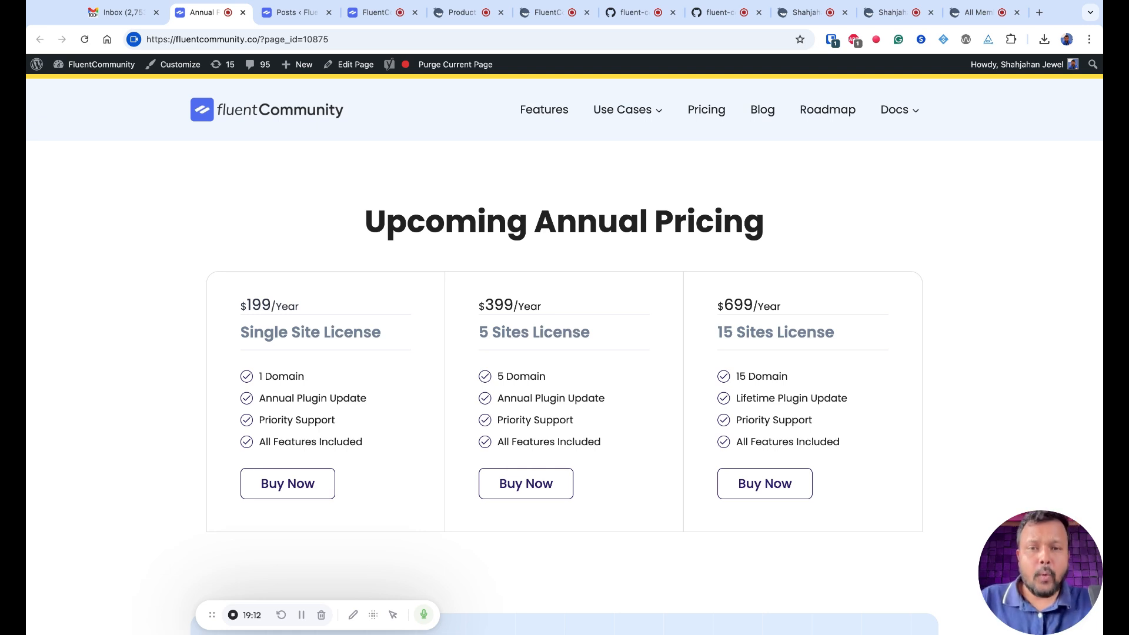
pyautogui.moveTo(369, 221); pyautogui.dragTo(748, 221)
pyautogui.click(785, 220)
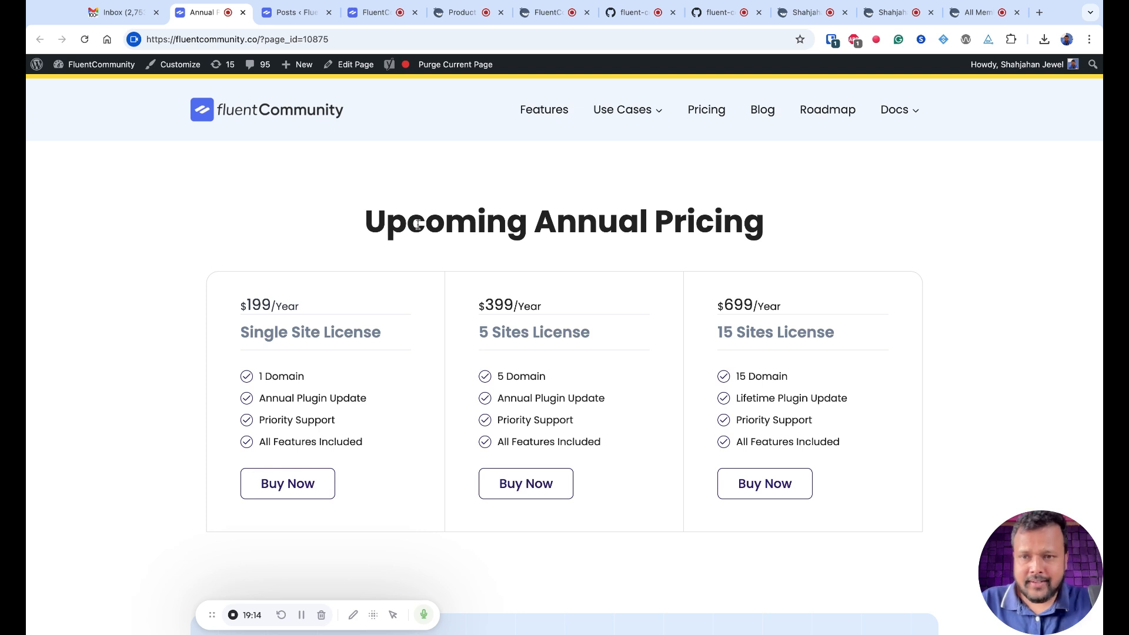
pyautogui.scroll(-2, 417, 224)
pyautogui.scroll(2, 417, 224)
pyautogui.scroll(-1, 417, 224)
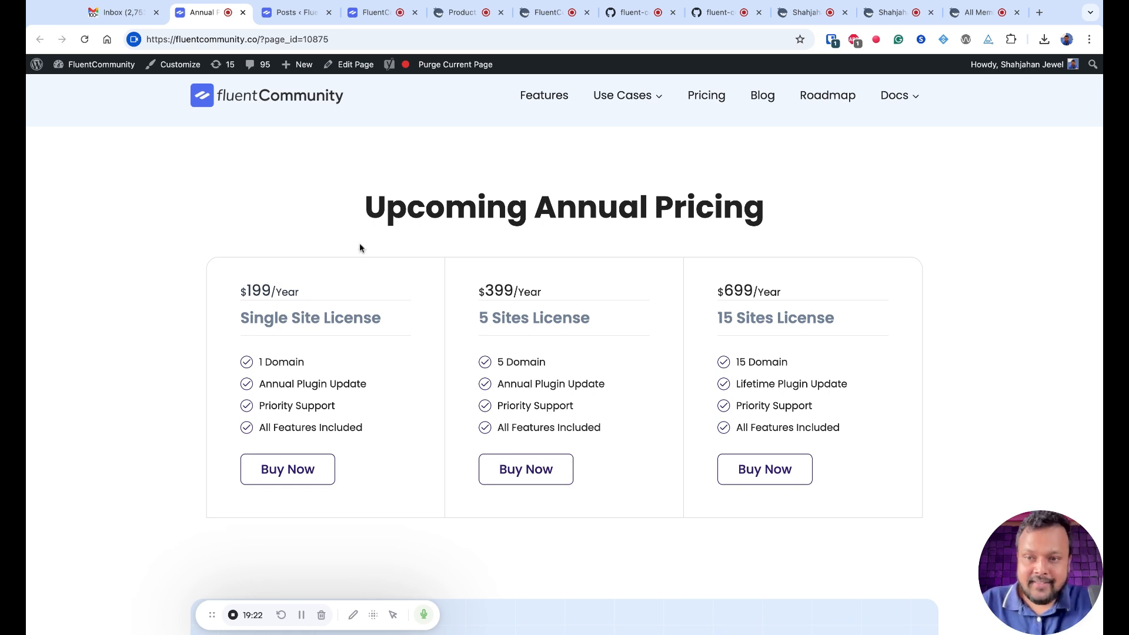
# Highlight the Single Site License plan's name and yearly price to review them.
pyautogui.moveTo(233, 284); pyautogui.dragTo(380, 319)
pyautogui.click(380, 320)
pyautogui.moveTo(227, 288); pyautogui.dragTo(373, 318)
pyautogui.click(375, 310)
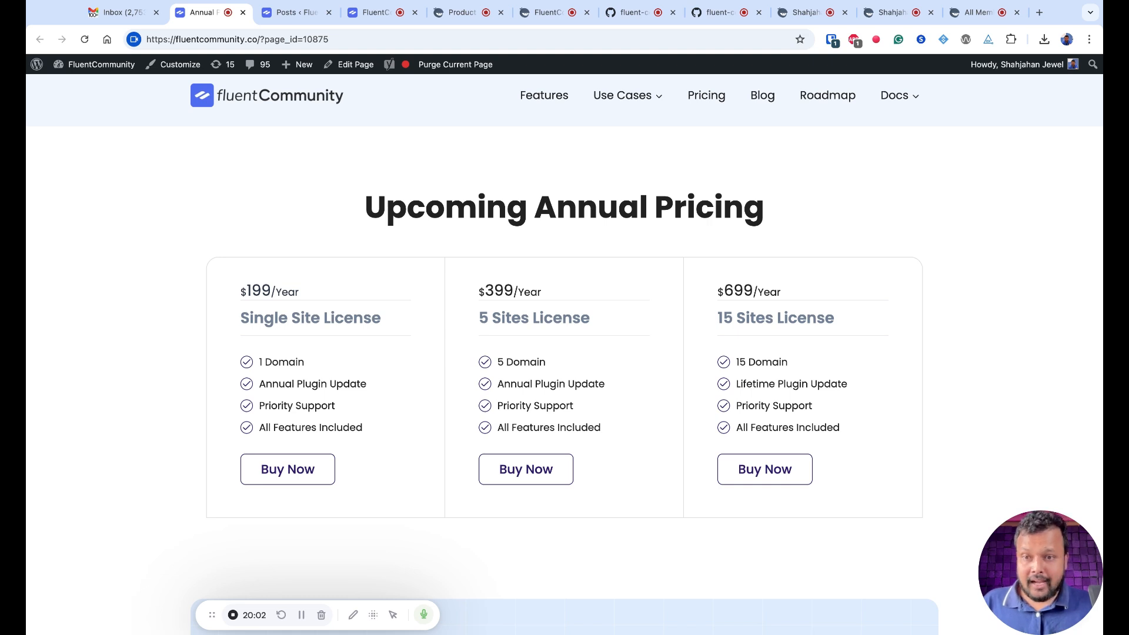
pyautogui.tripleClick(233, 297)
pyautogui.click(882, 459)
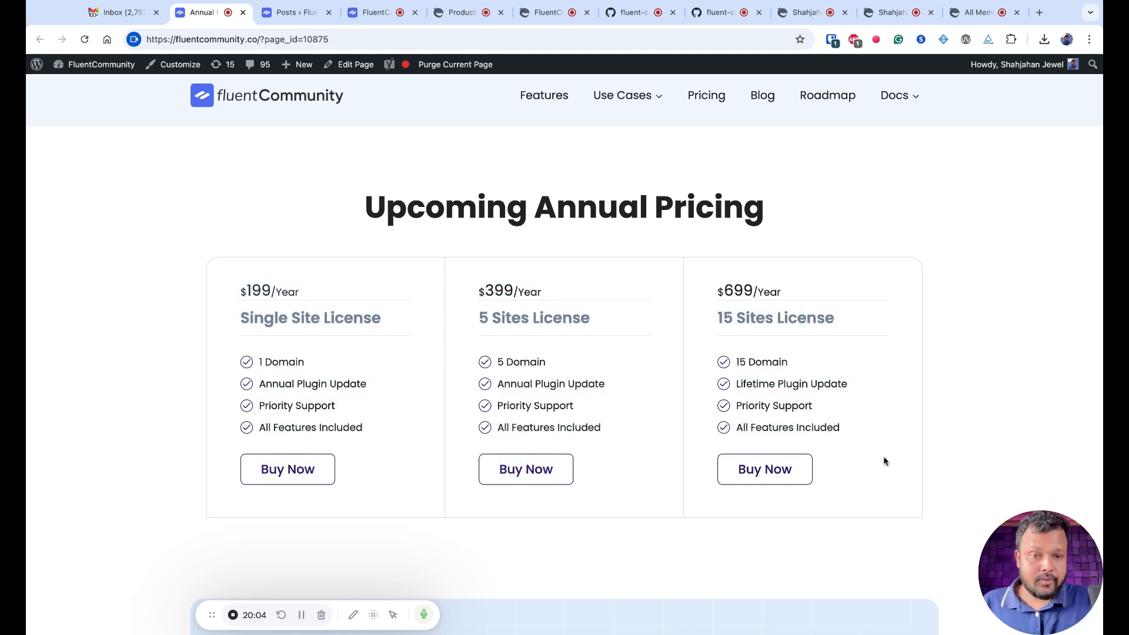
# Highlight the whole Upcoming Annual Pricing section to compare the Single Site, 5 Sites and 15 Sites License plans.
pyautogui.moveTo(868, 510); pyautogui.dragTo(288, 237)
pyautogui.click(288, 238)
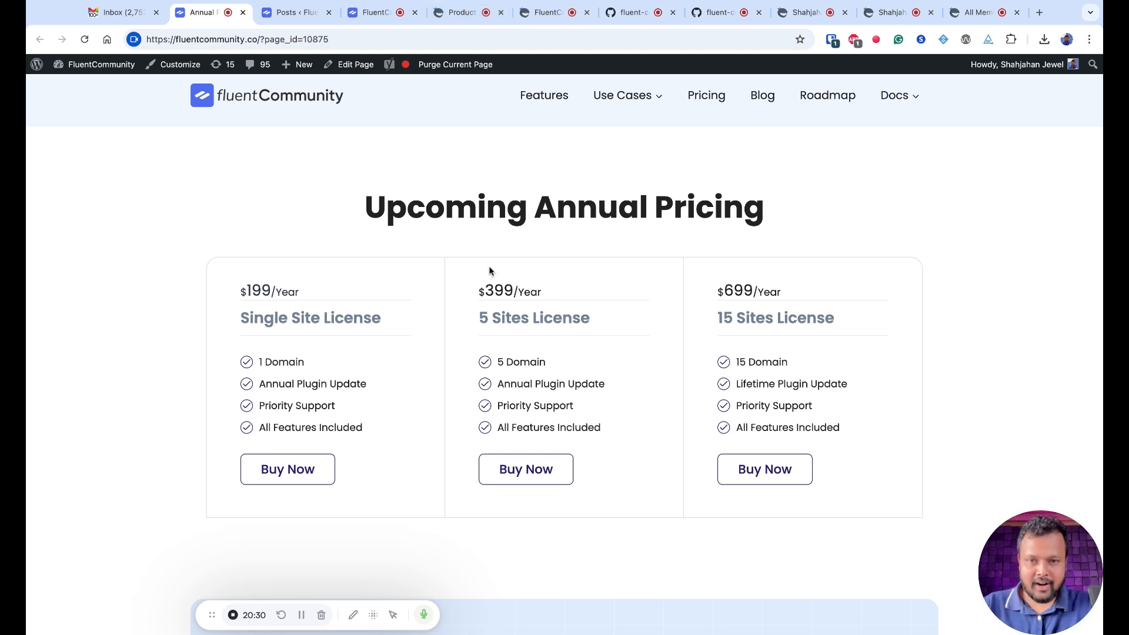
pyautogui.moveTo(341, 181)
pyautogui.mouseDown()
pyautogui.moveTo(553, 370)
pyautogui.moveTo(341, 184)
pyautogui.mouseUp()
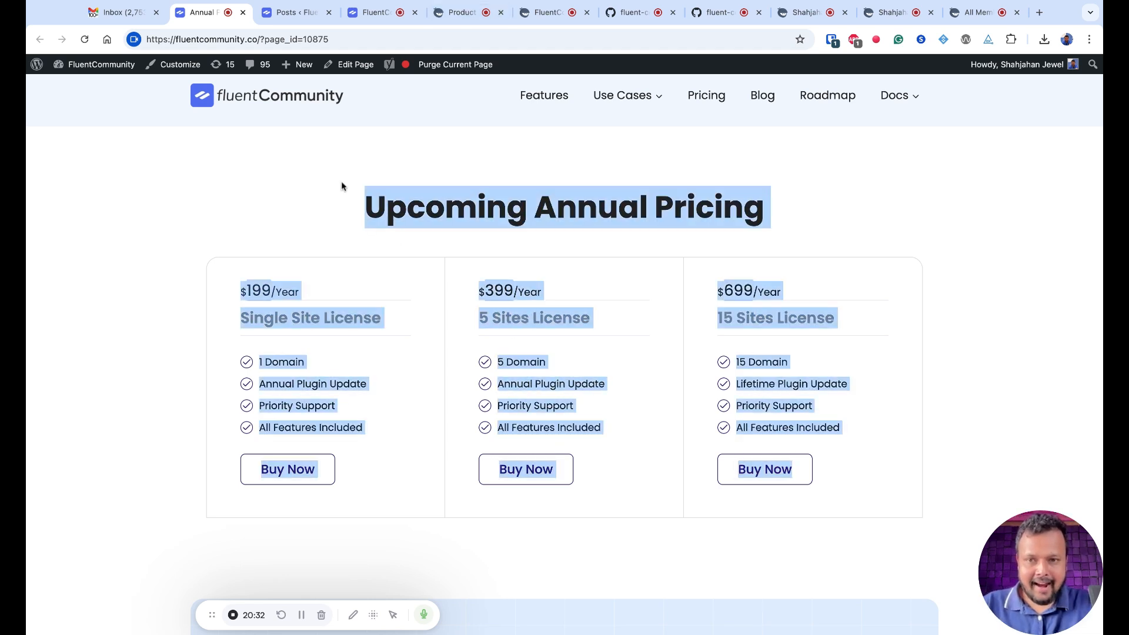
pyautogui.click(341, 184)
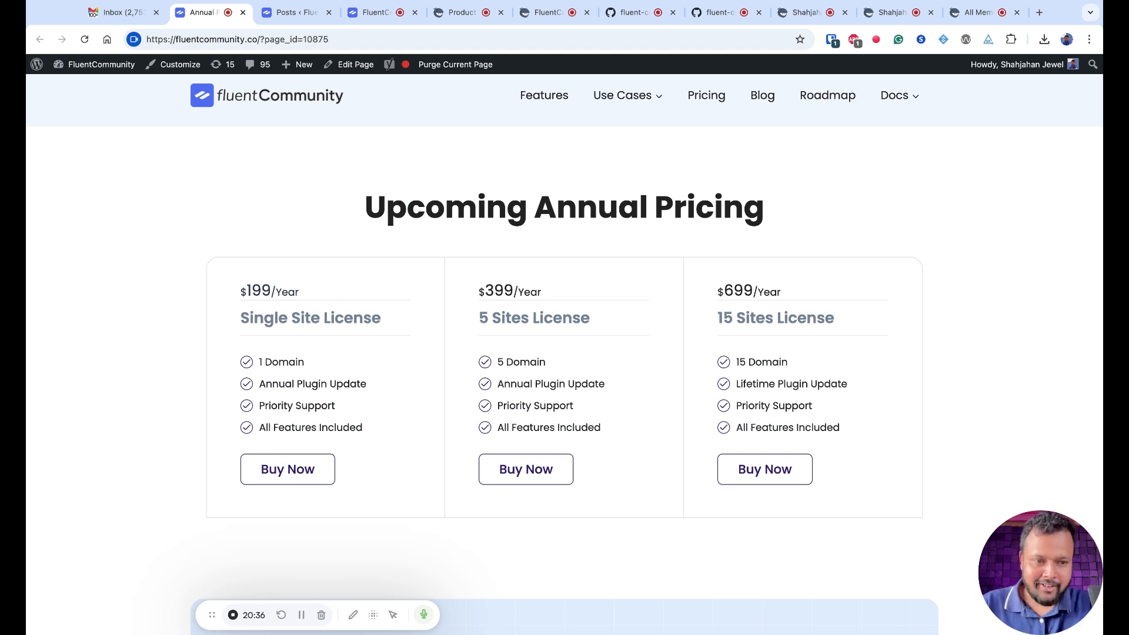
pyautogui.tripleClick(369, 182)
pyautogui.click(957, 545)
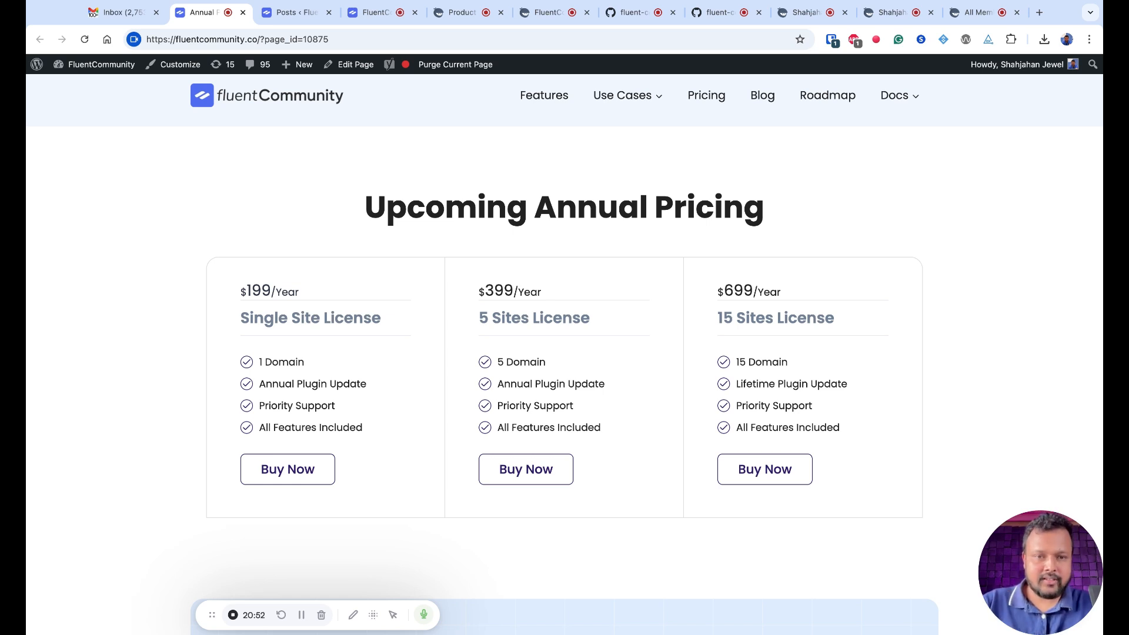
pyautogui.hotkey('ctrl', 'a')
pyautogui.click(235, 119)
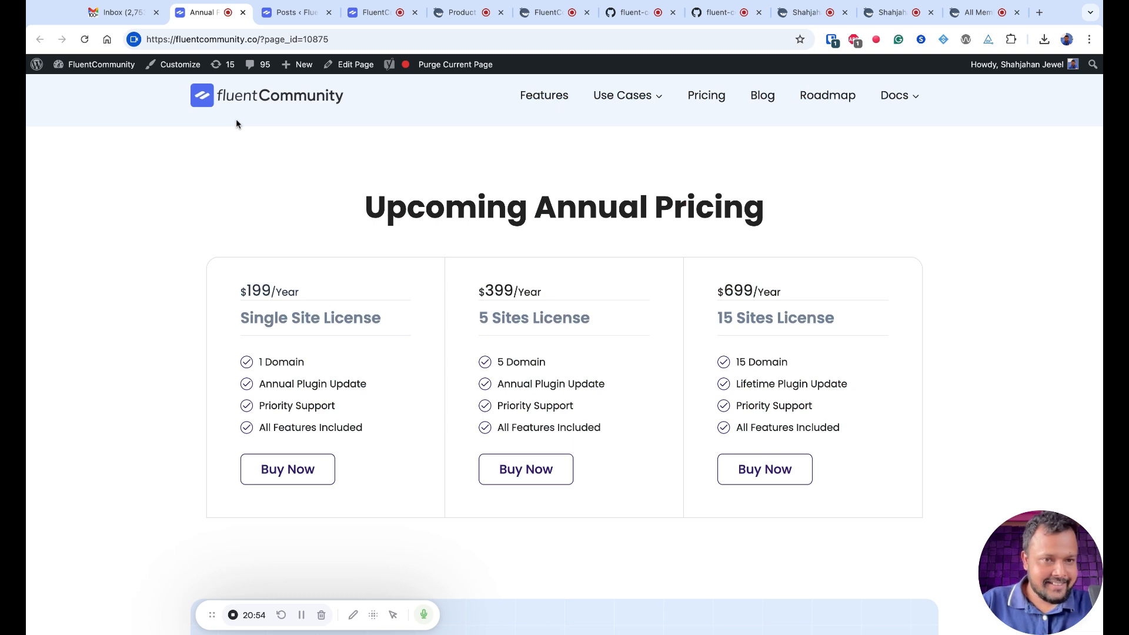